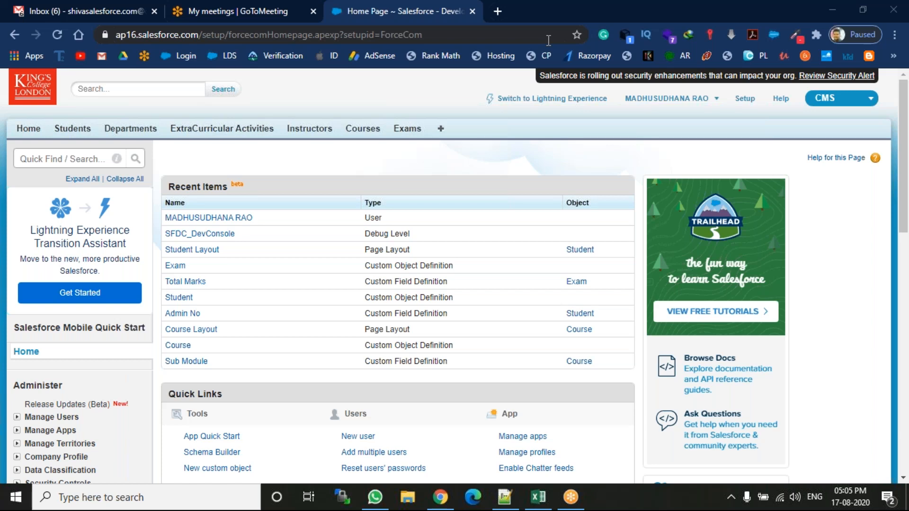
Switch to the training notes in Notepad++ and add a "Relationships:" heading on line 112, underlined with a row of equals signs.
left_click(514, 497)
type("Re")
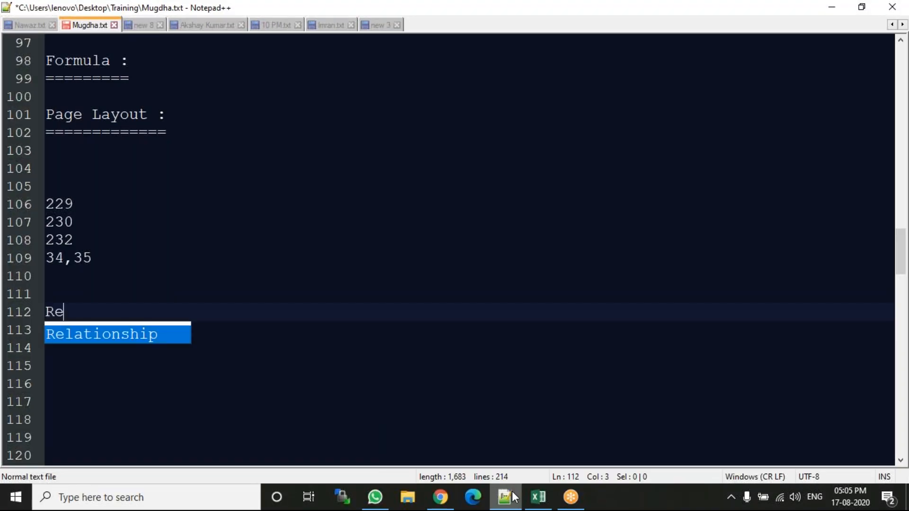
key("Return")
type("s:")
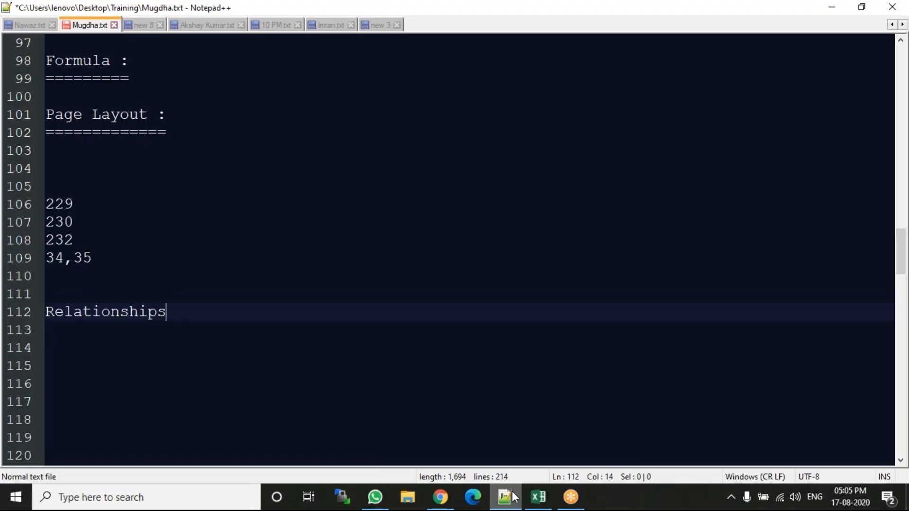
key("Return")
type("==============")
Add a block of blank lines below the Relationships heading and return the cursor to line 115.
key("Return")
key("Return")
key("Return")
key("Return")
key("Return")
key("Return")
key("Return")
key("Return")
key("Return")
key("Return")
key("Return")
key("Return")
key("Return")
key("Return")
key("Return")
key("Return")
key("Return")
key("Return")
key("Return")
key("Return")
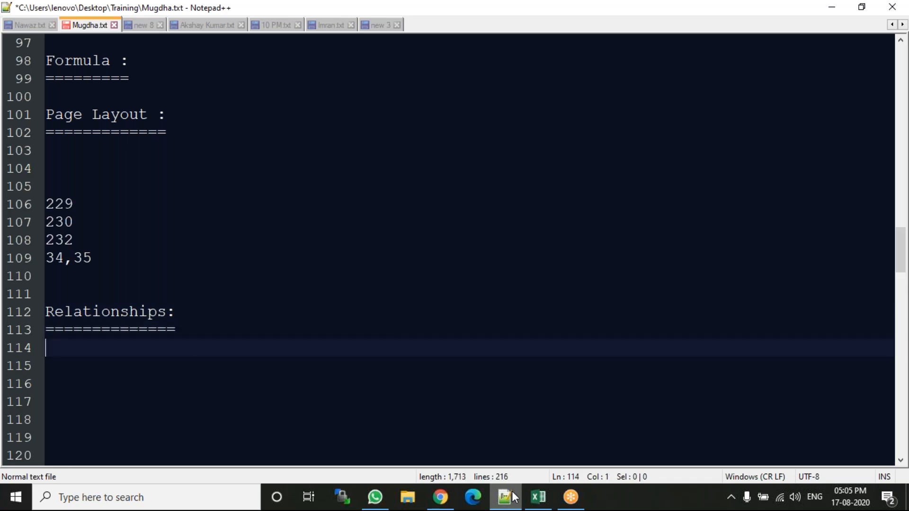
key("Return")
key("Return")
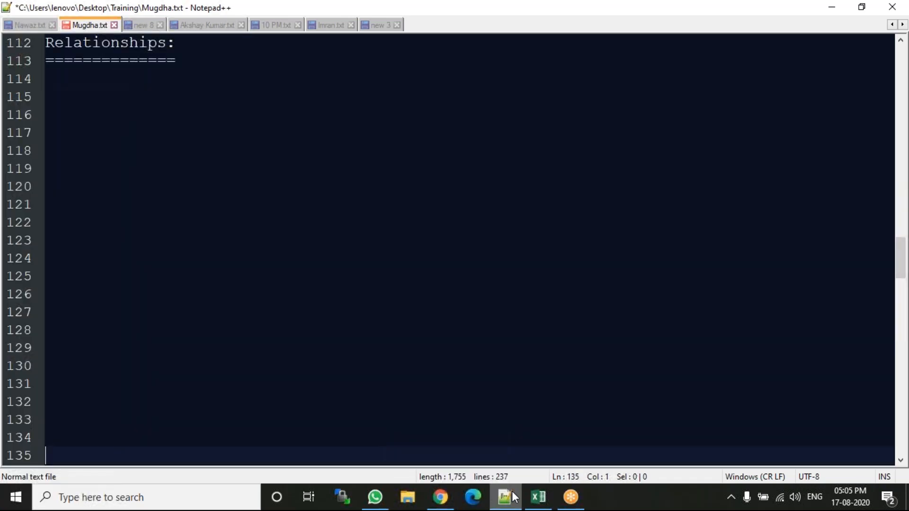
key("Up")
key("Up")
key("Up")
key("Up")
key("Up")
key("Up")
key("Up")
key("Up")
key("Up")
key("Up")
key("Up")
key("Up")
key("Up")
key("Up")
key("Up")
key("Up")
key("Up")
key("Up")
key("Up")
key("Up")
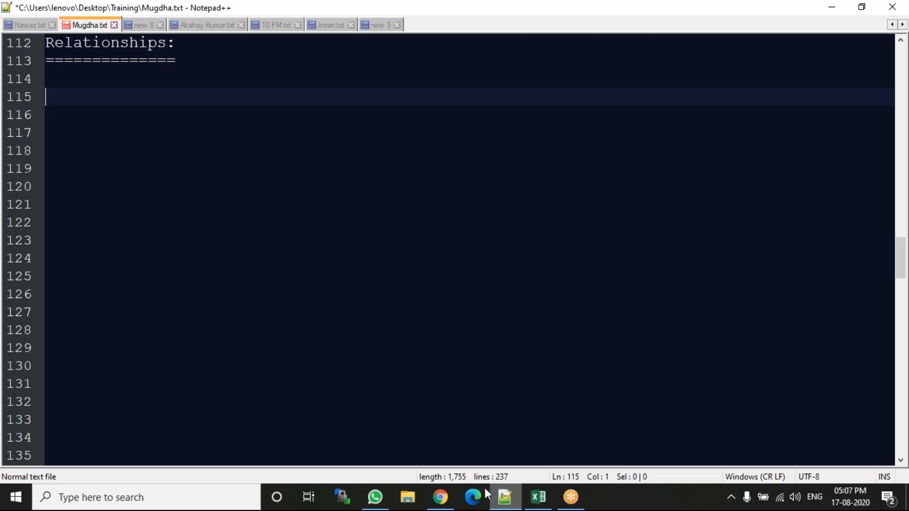
Switch to Salesforce in Chrome and open the new record form for Students.
left_click(429, 490)
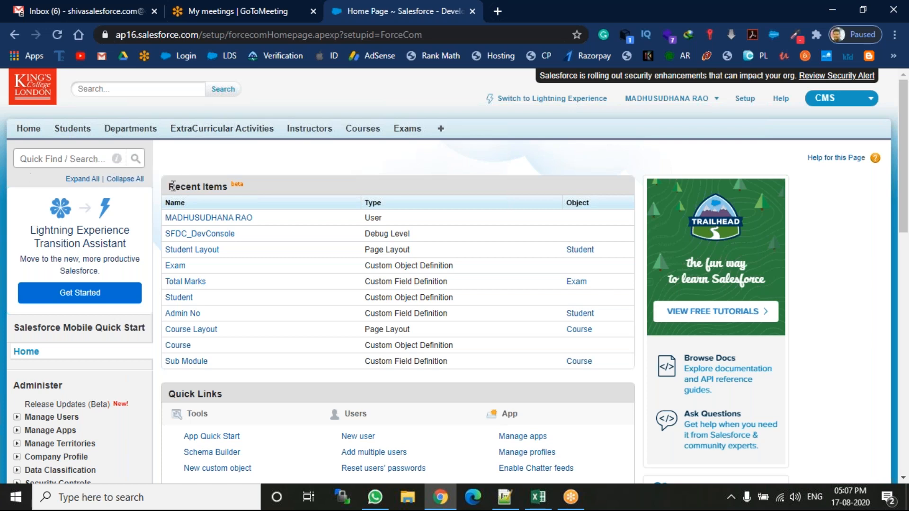
left_click(77, 135)
left_click(76, 133)
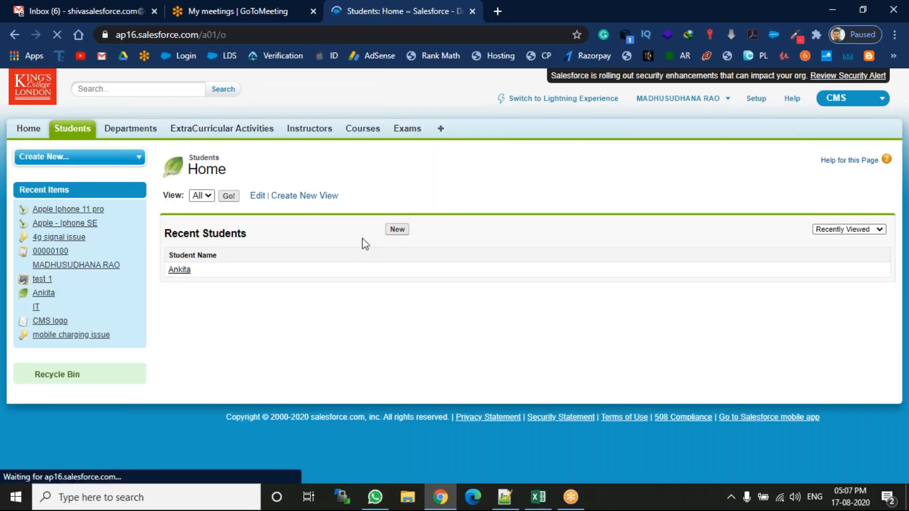
left_click(397, 229)
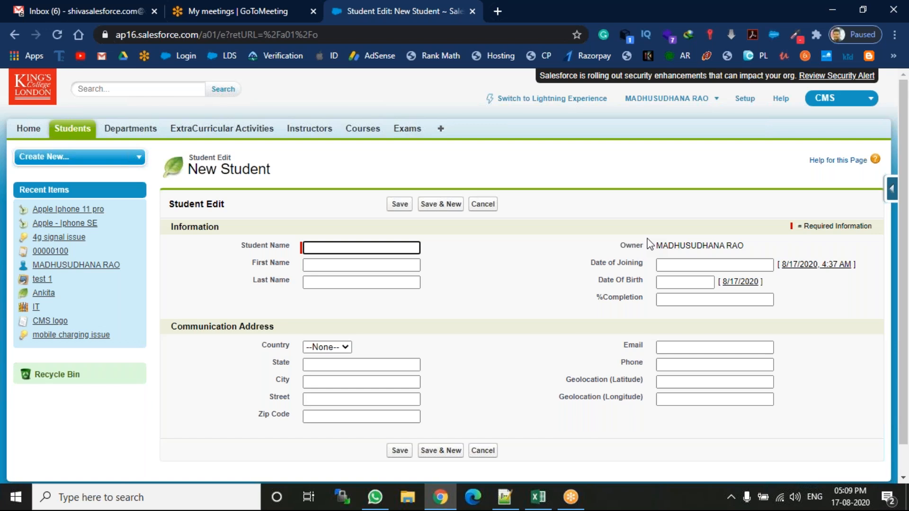
Switch back to the Notepad++ notes and add the line "lookup field" under the Relationships heading, followed by a blank line.
left_click(503, 496)
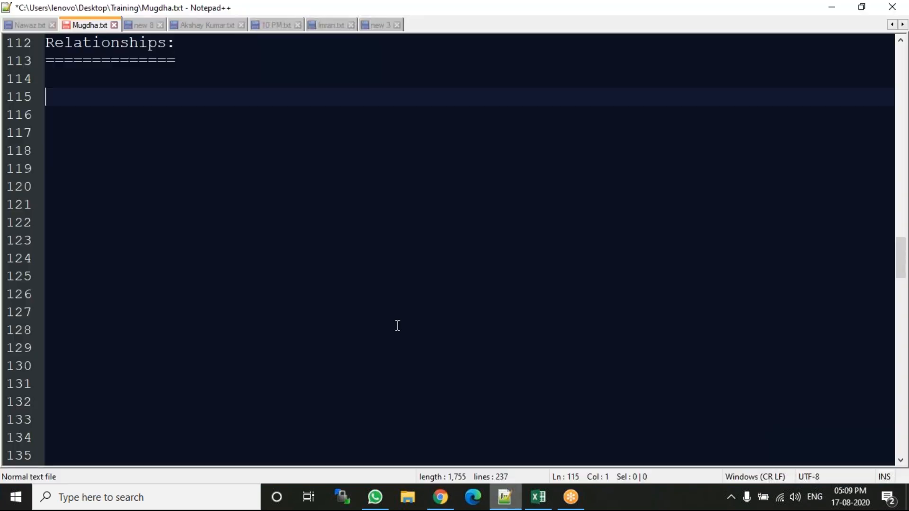
type("lookuo")
key("BackSpace")
type("p field")
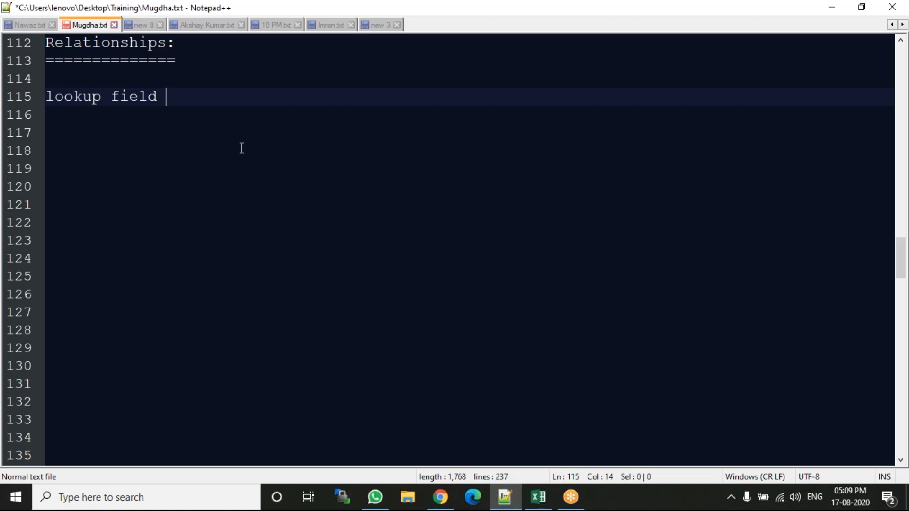
key("BackSpace")
key("Return")
key("Return")
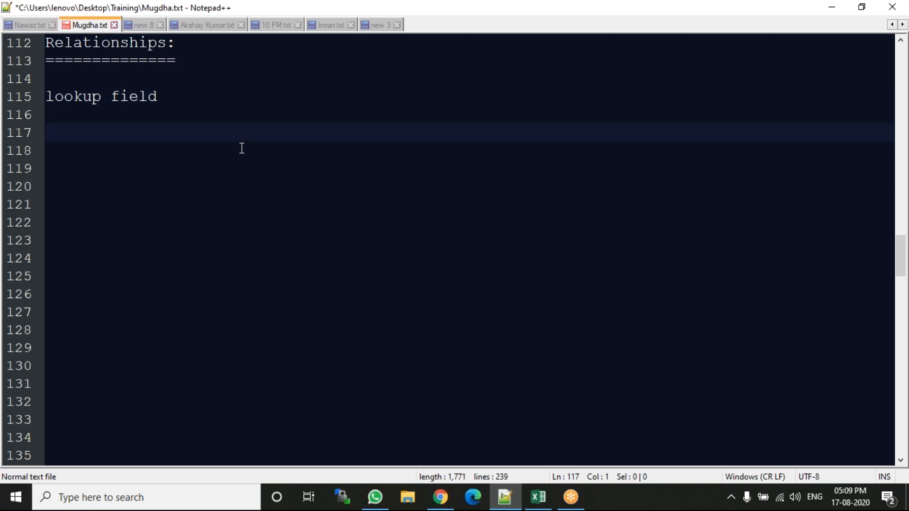
Write "Student" and, spaced far apart on the same line, "Departments" below the lookup field line.
type("Student")
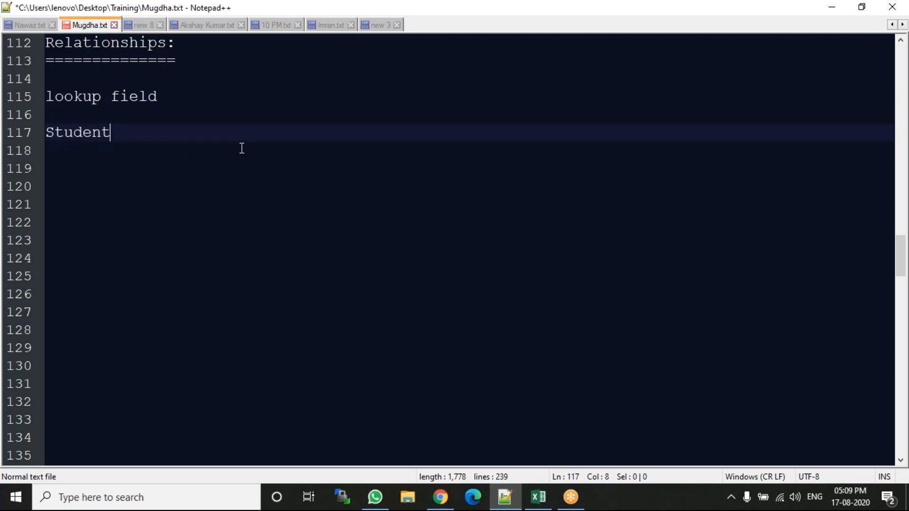
key("Tab")
key("Tab")
key("Tab")
key("Tab")
key("Tab")
key("Tab")
key("Tab")
key("Tab")
key("Tab")
type("Depa")
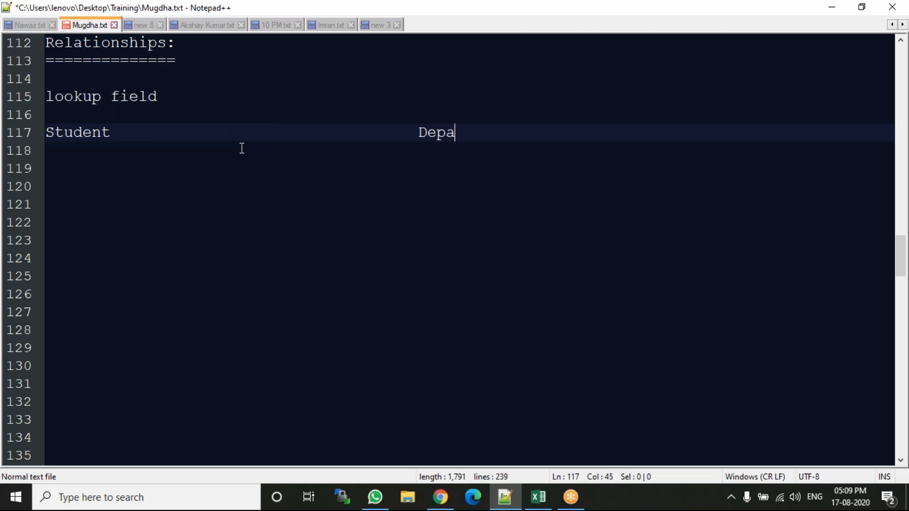
type("rtments")
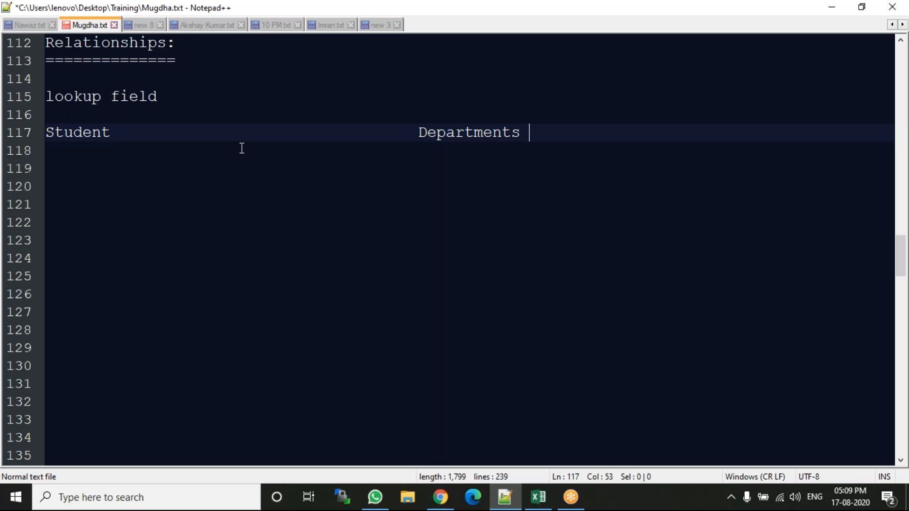
key("Return")
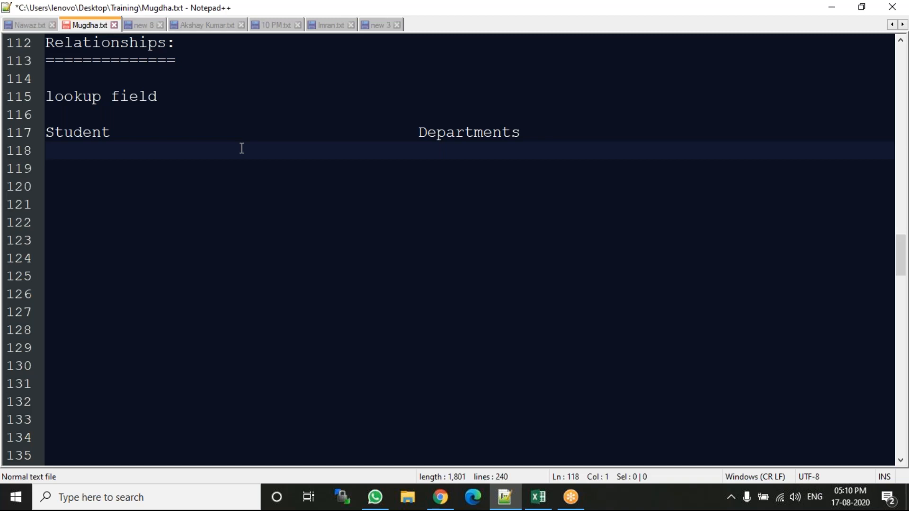
Leave a gap and add an "Ex :" line with "Student ID card" beneath it.
key("Return")
key("Return")
type("Ex :")
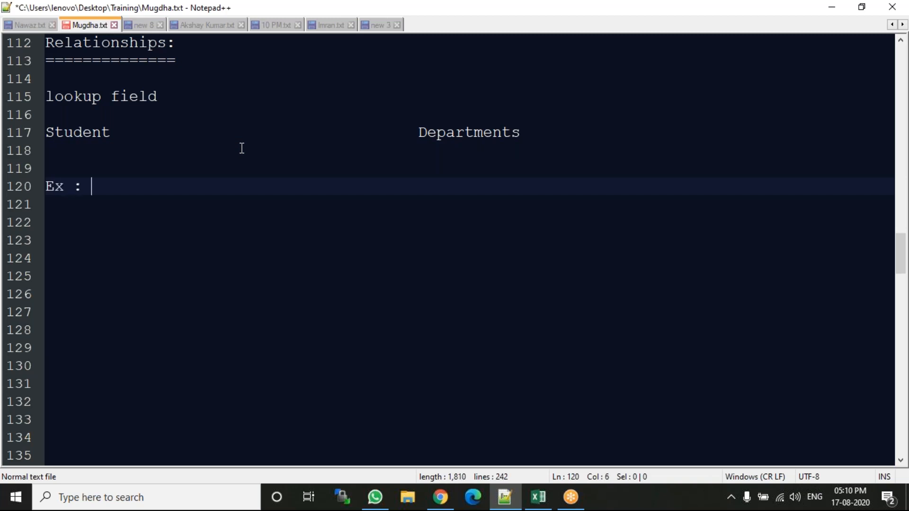
key("Return")
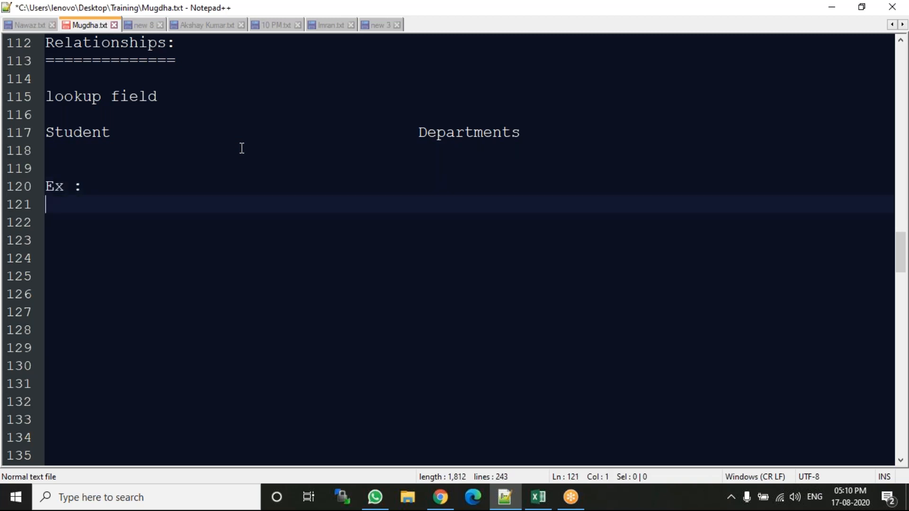
type("St")
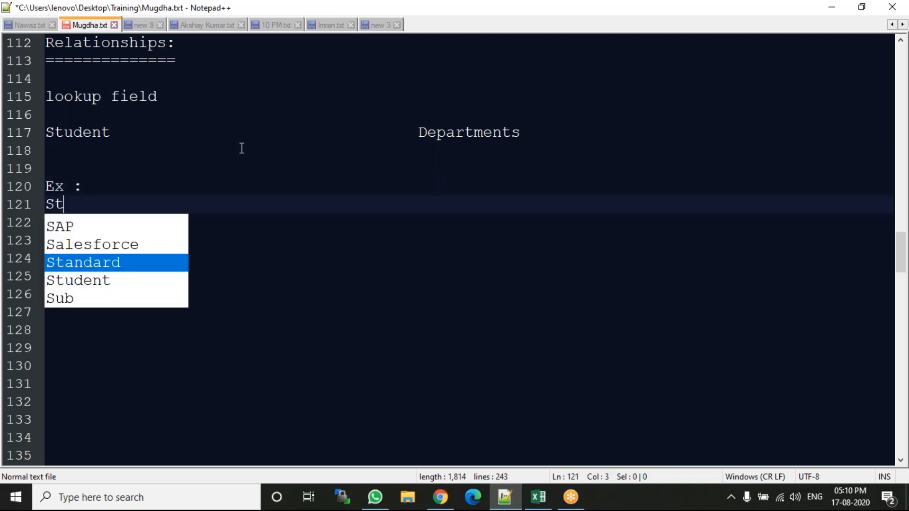
type("udent ID ")
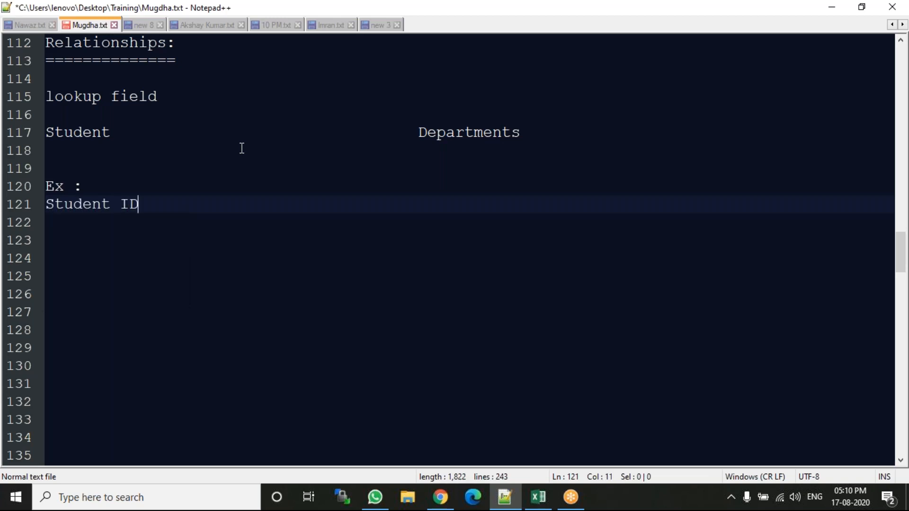
type("card")
key("Return")
key("Return")
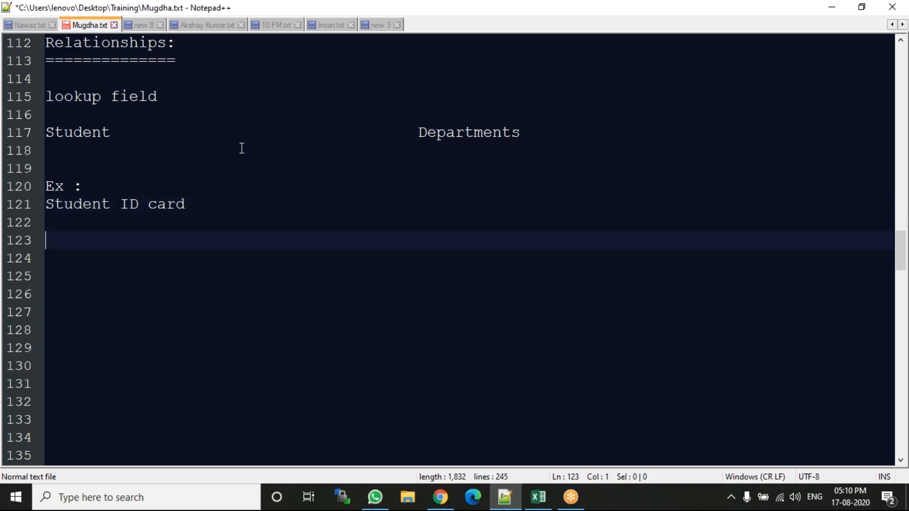
Start a numbered list under Student ID card with the entry "1. Name :".
type("1. Name :")
key("Return")
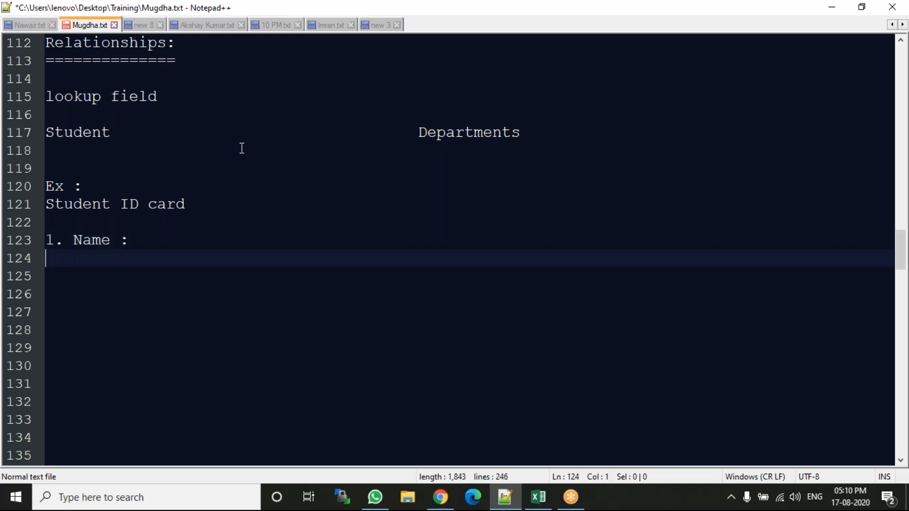
Add the second list entry "2. Father Name :" below the Name entry.
type("2. father")
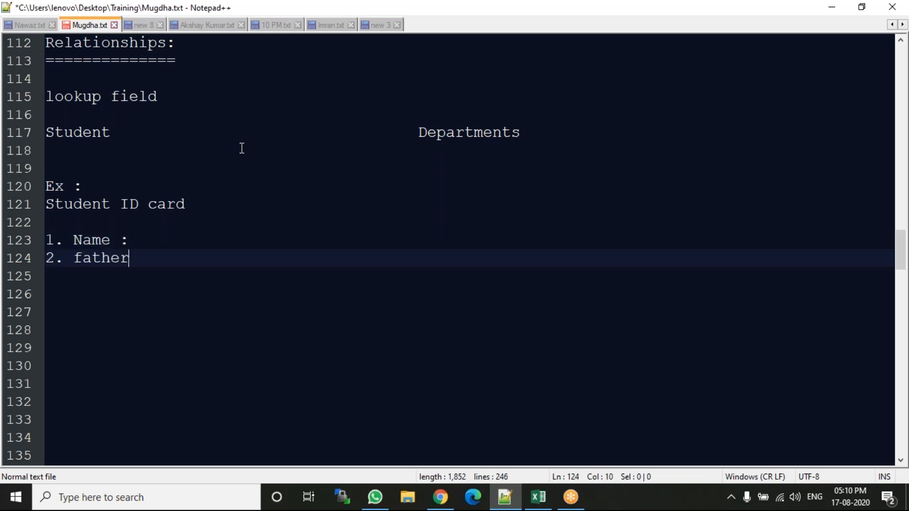
key("BackSpace")
key("BackSpace")
key("BackSpace")
key("BackSpace")
key("BackSpace")
key("BackSpace")
key("BackSpace")
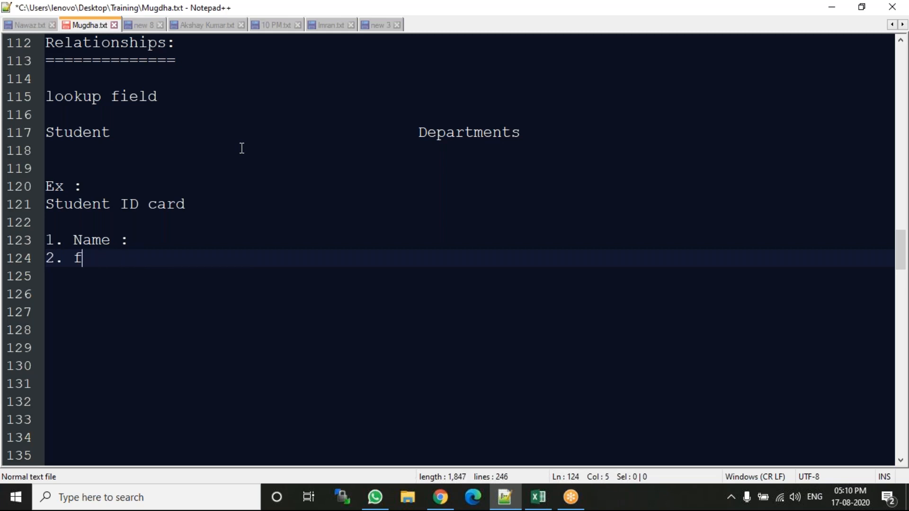
type("Father ")
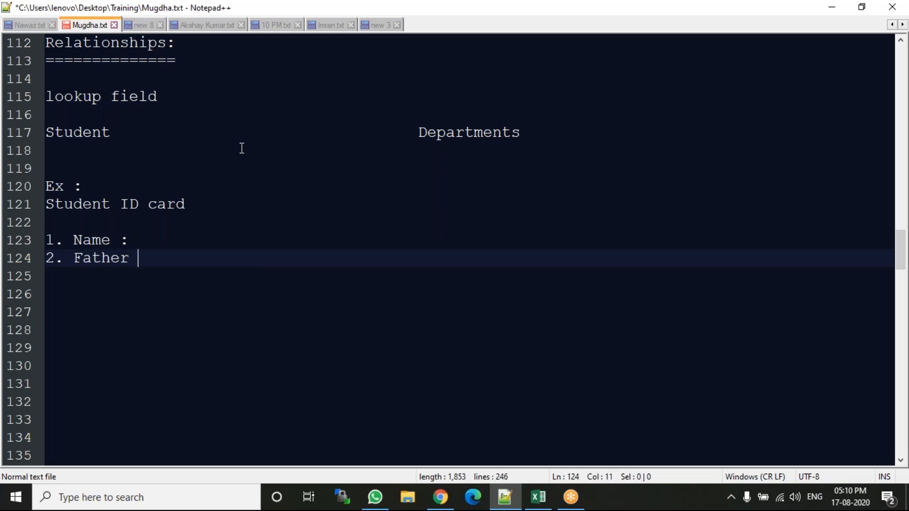
type("Name \"")
key("BackSpace")
key("BackSpace")
type(":")
key("Return")
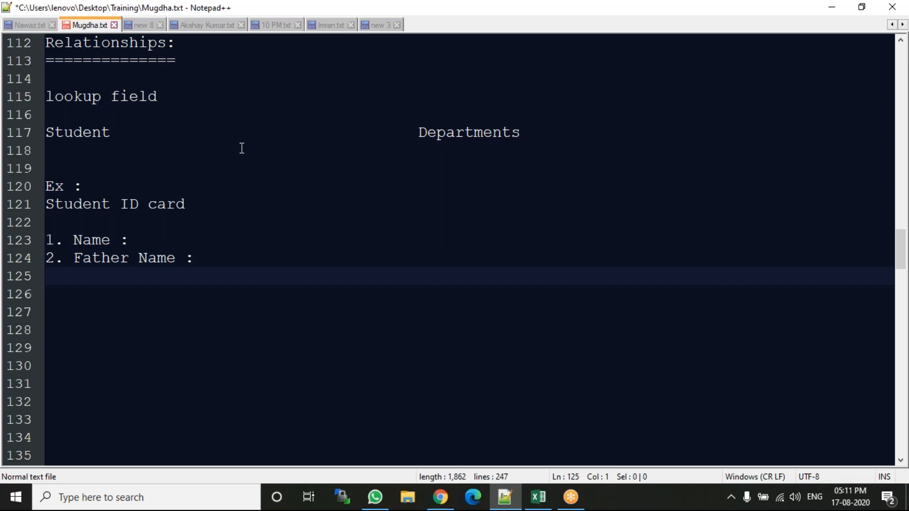
Highlight the words "Name" and "Father" in turn in the ID card list.
double_click(99, 237)
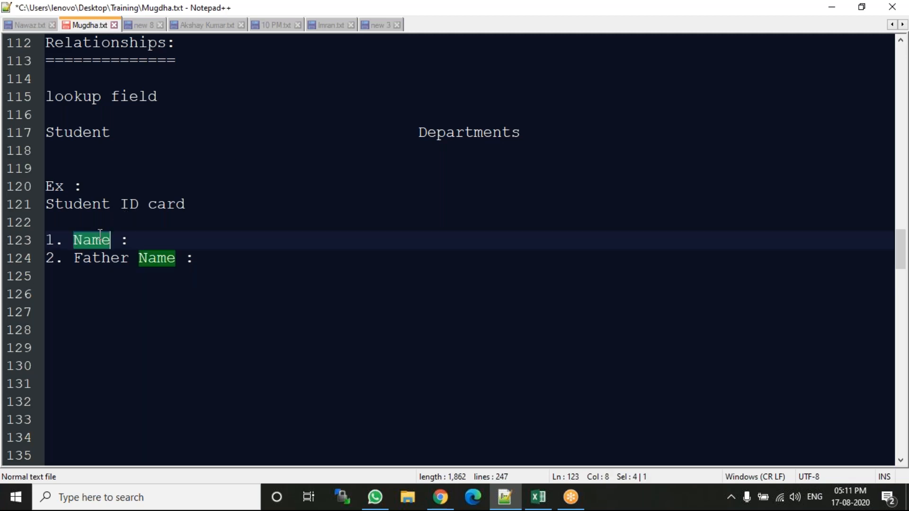
double_click(124, 258)
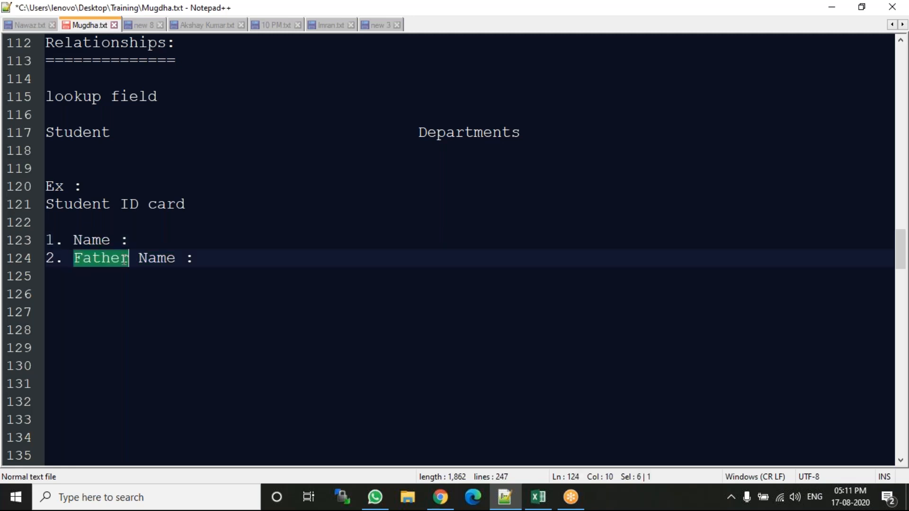
double_click(104, 245)
Write the note "*** Every Student Holding Parent Information" on line 126 and bookmark that line.
left_click(63, 297)
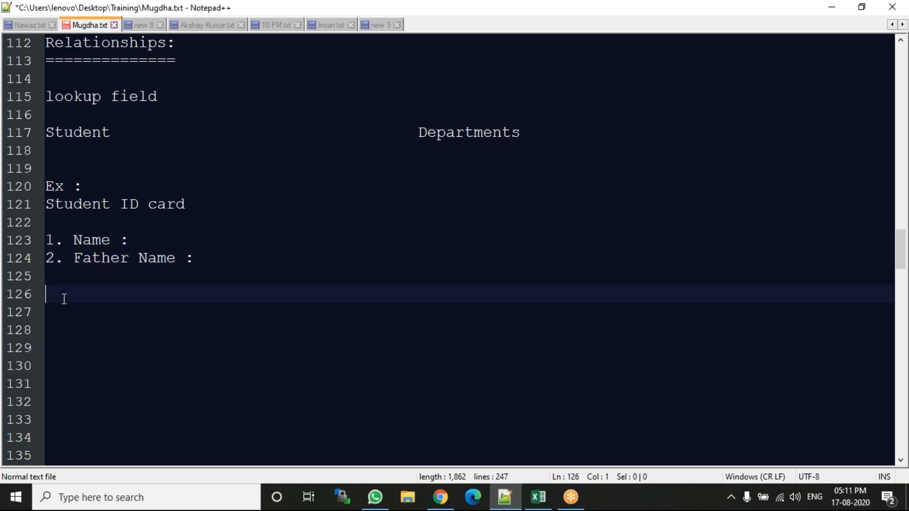
type("*** E")
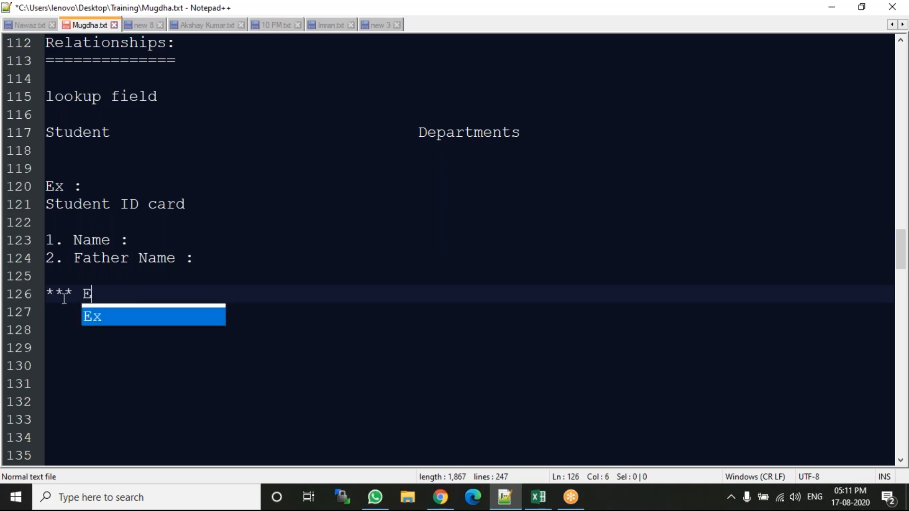
type("very")
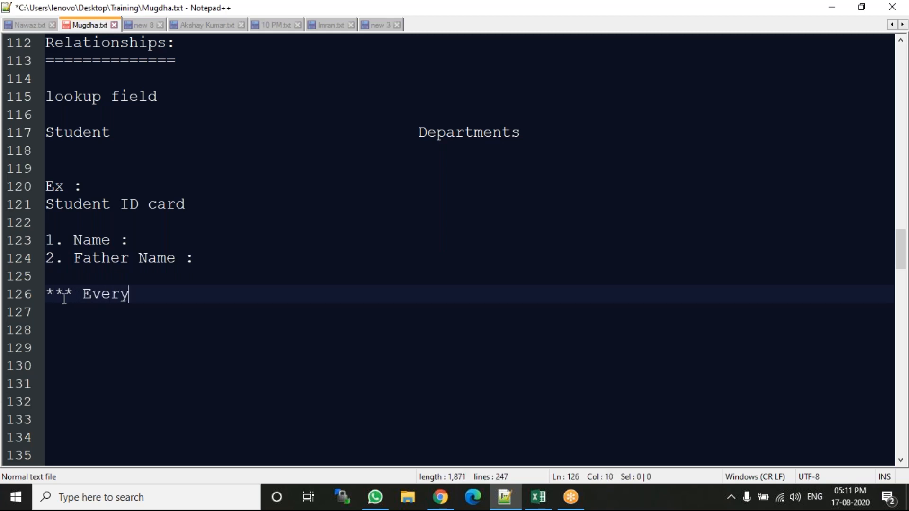
type(" Student ")
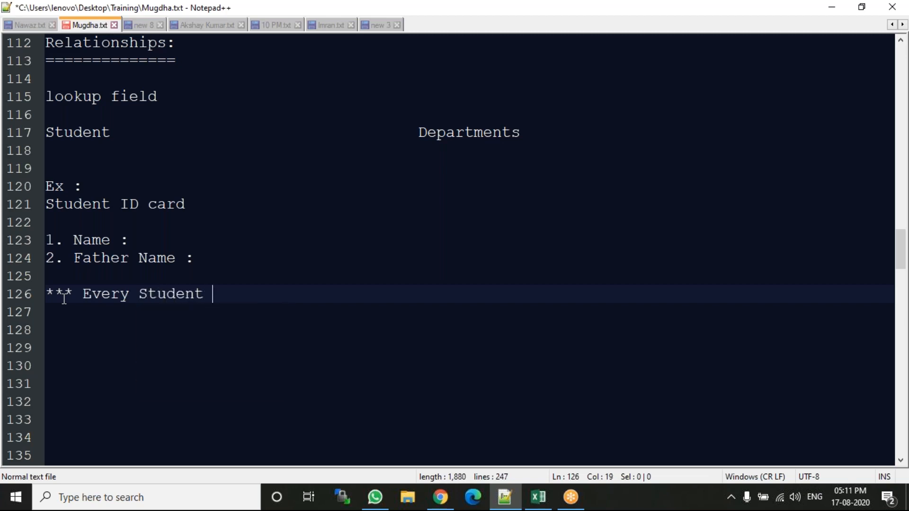
type("Holding Pa")
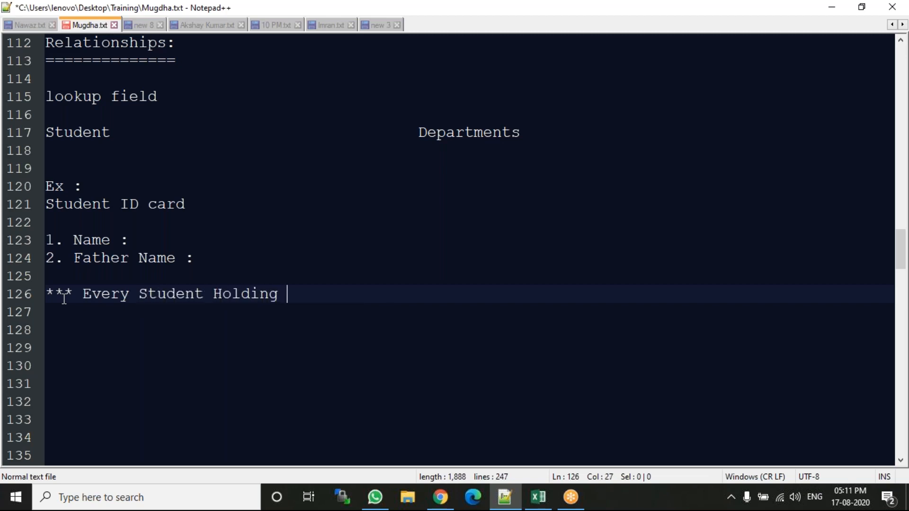
type("t ")
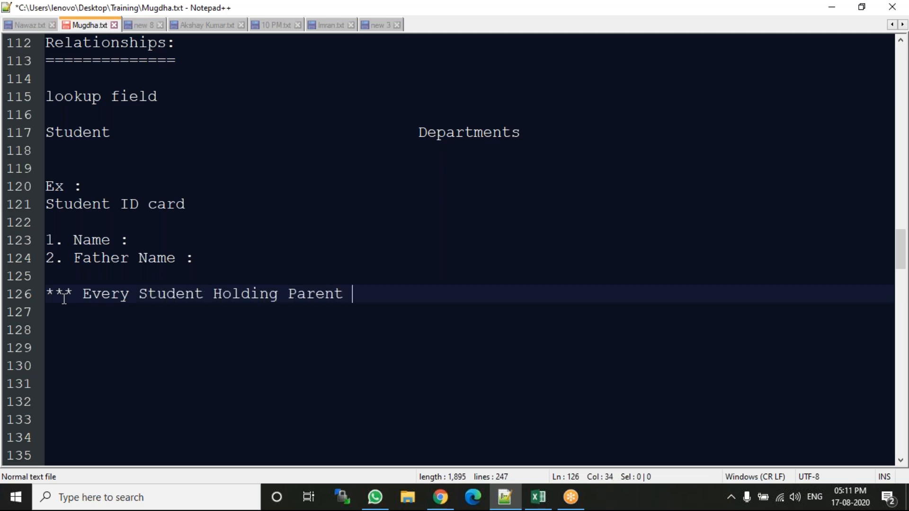
type("Information")
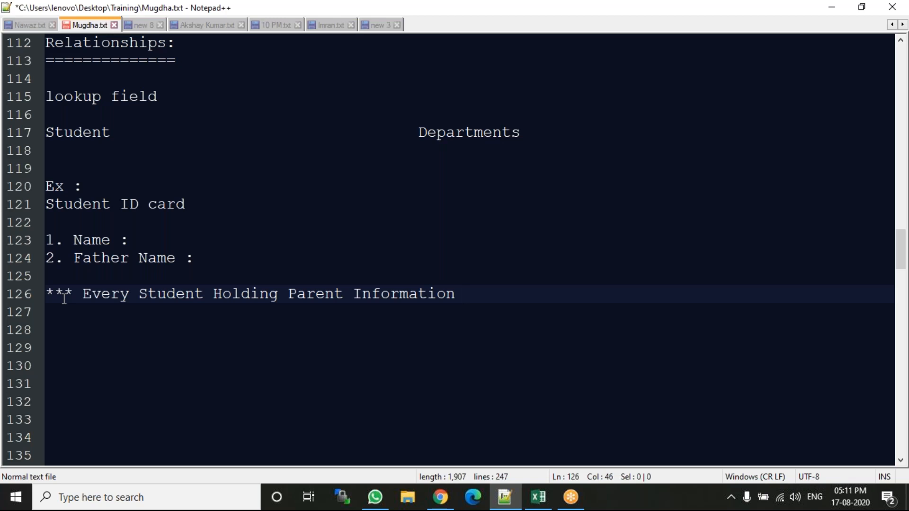
key("ctrl+F2")
left_click(50, 24)
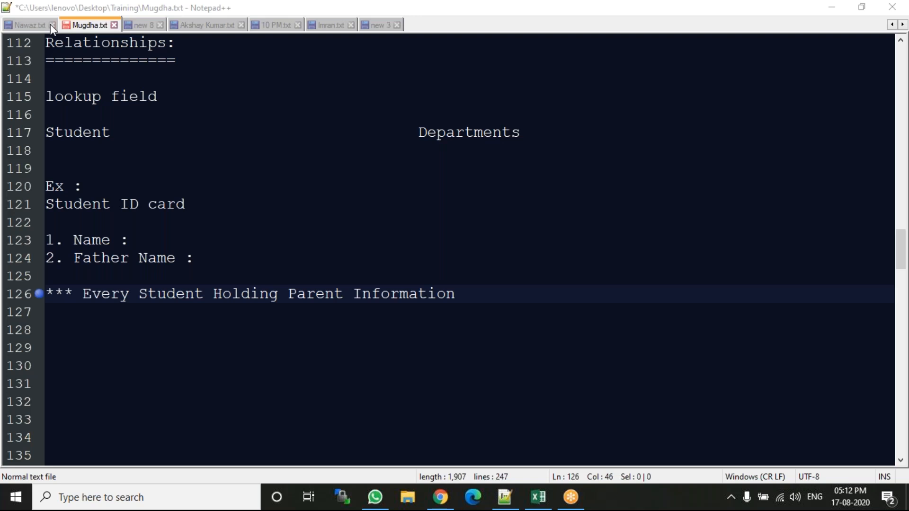
Highlight the object names "Departments" and "Student" in turn on line 117.
left_click(464, 132)
double_click(447, 135)
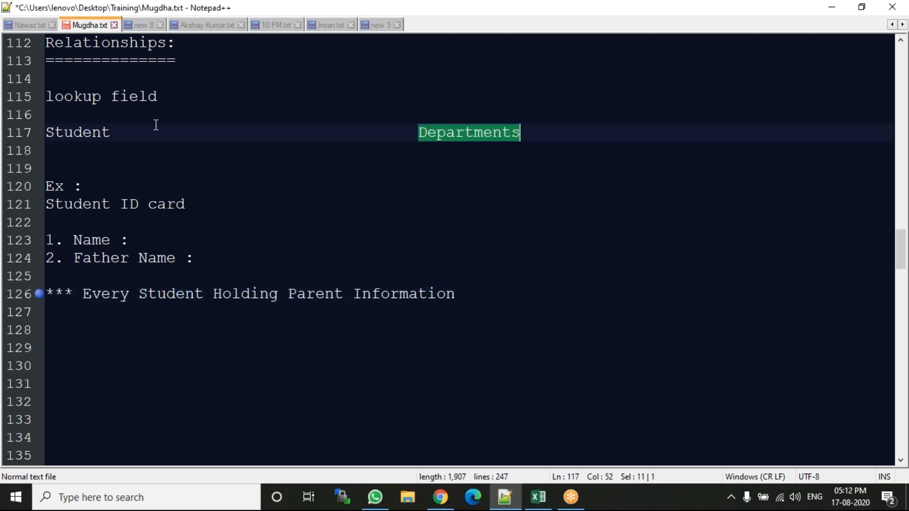
double_click(93, 132)
left_click(175, 15)
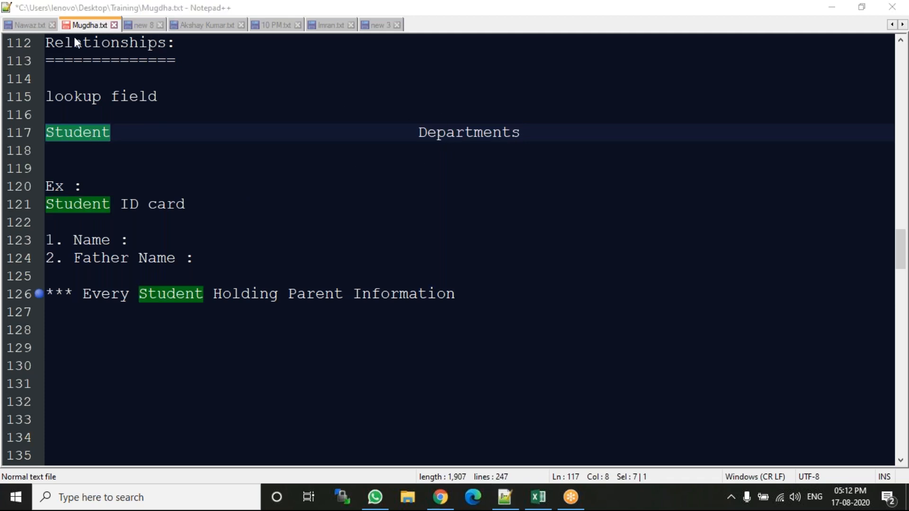
Draw an arrow from Departments to Student, mark them "P" and "C", and underline "Student" in the line 126 note.
mouse_move(434, 116)
left_mouse_down()
mouse_move(419, 100)
mouse_move(227, 65)
mouse_move(213, 108)
left_mouse_up()
mouse_move(457, 124)
left_mouse_down()
mouse_move(305, 53)
mouse_move(171, 65)
mouse_move(119, 105)
left_mouse_up()
left_click_drag(93, 76, 145, 97)
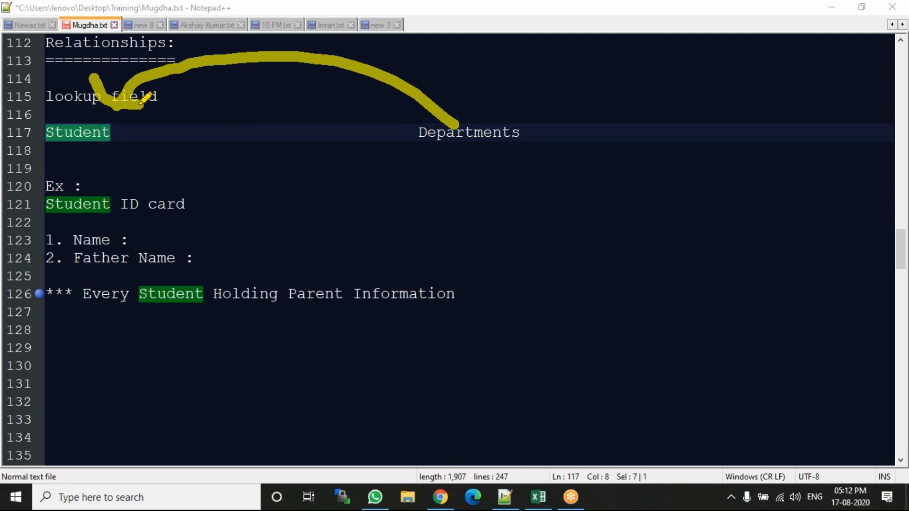
mouse_move(539, 114)
left_mouse_down()
mouse_move(549, 132)
mouse_move(562, 90)
mouse_move(542, 116)
left_mouse_up()
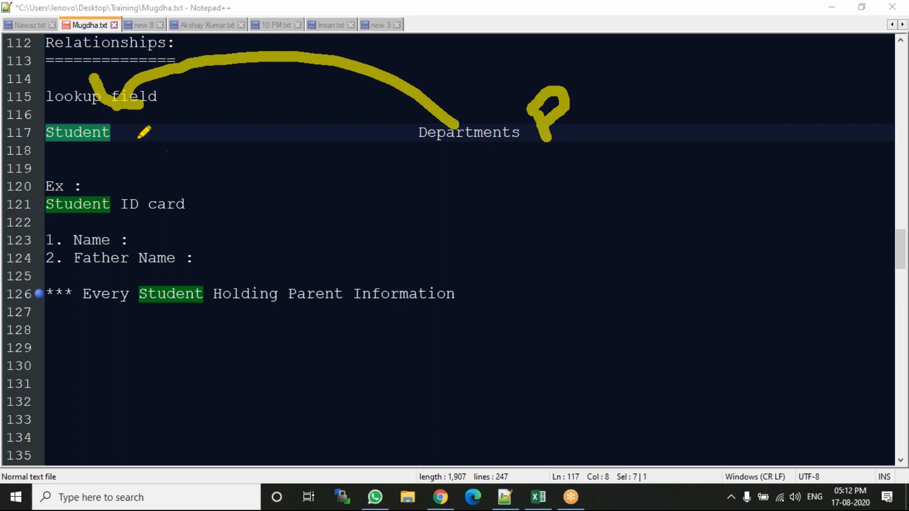
left_click_drag(141, 135, 147, 168)
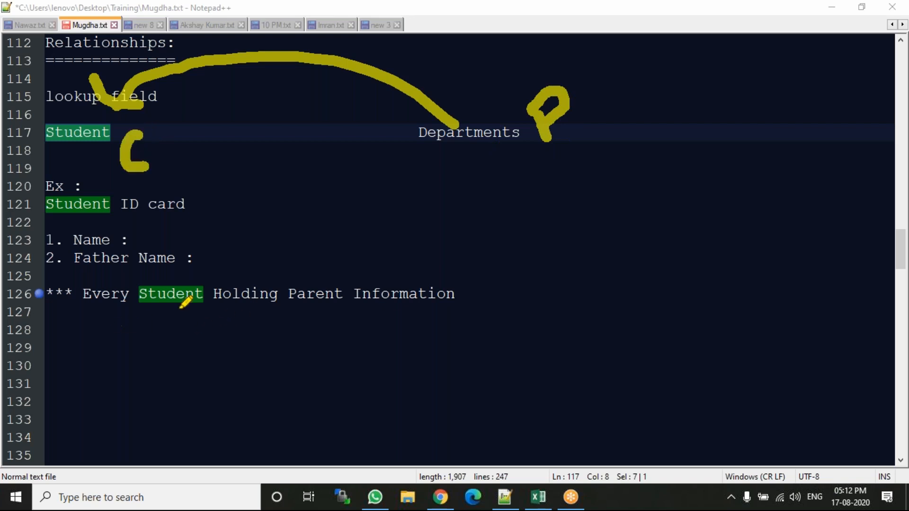
left_click_drag(129, 314, 192, 308)
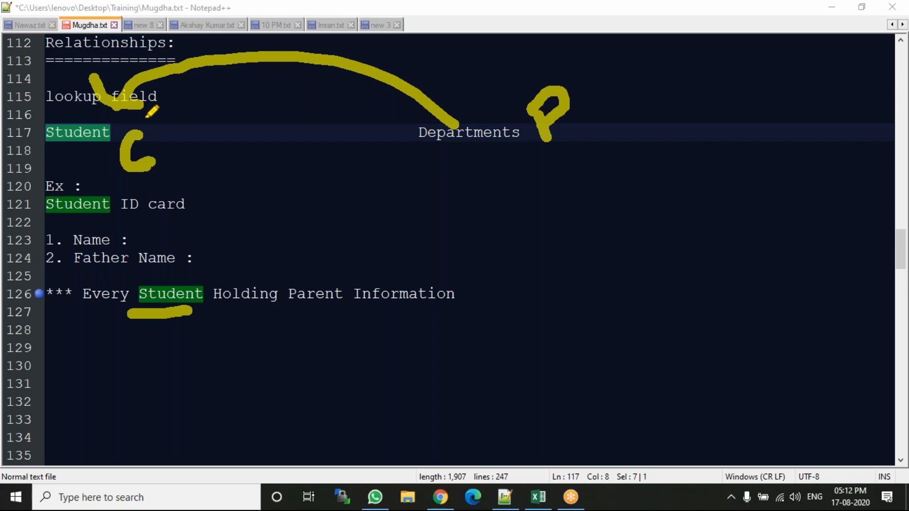
Clear the drawings, underline "Student" on line 117 and sketch an arrow from it to Departments, then leave annotation mode.
key("e")
mouse_move(34, 149)
left_mouse_down()
mouse_move(146, 151)
mouse_move(147, 134)
mouse_move(384, 127)
left_mouse_up()
mouse_move(357, 94)
left_mouse_down()
mouse_move(379, 116)
mouse_move(363, 176)
left_mouse_up()
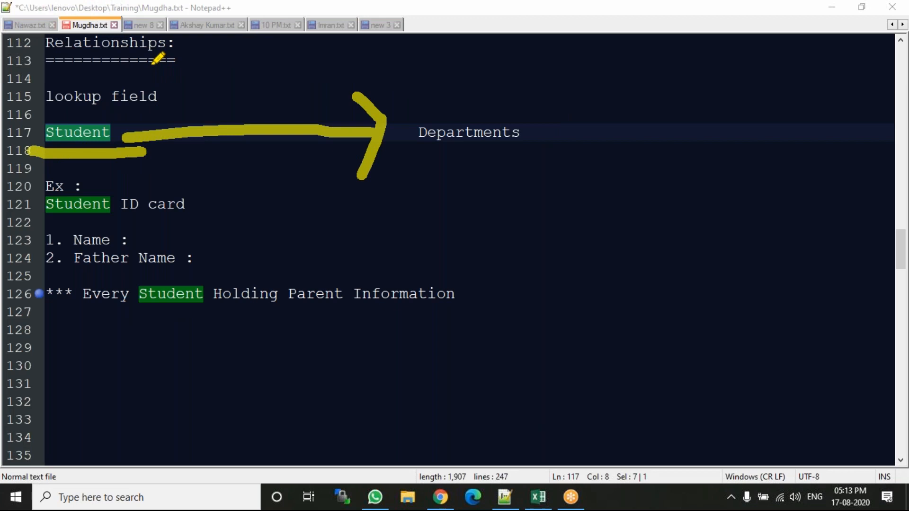
key("Escape")
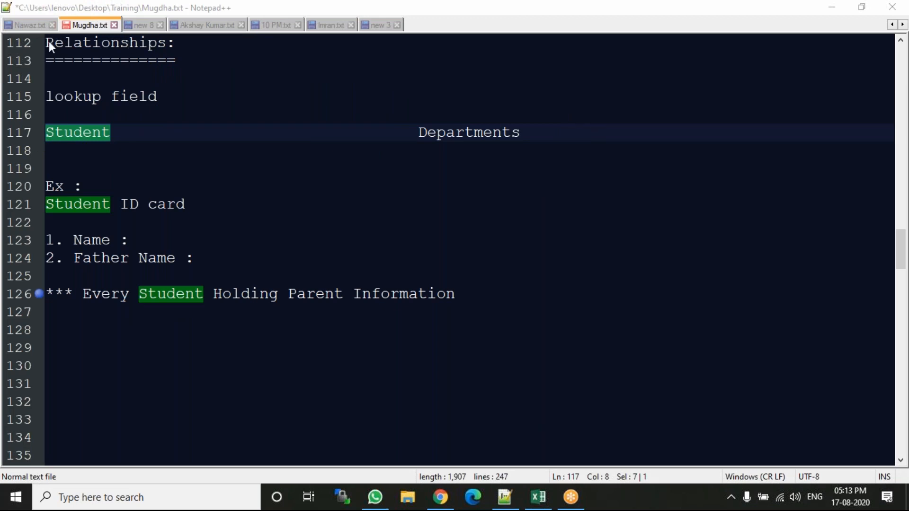
Start a note on line 128 reading "*** Select child object".
left_click(88, 330)
type("*** ")
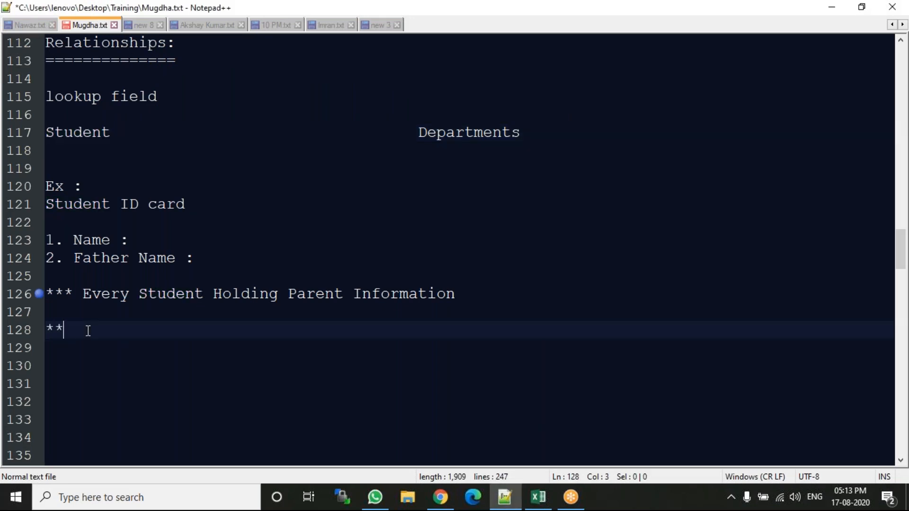
type("$eko")
key("BackSpace")
key("BackSpace")
type("kect")
key("BackSpace")
key("BackSpace")
key("BackSpace")
key("BackSpace")
key("BackSpace")
type("lect Studnet")
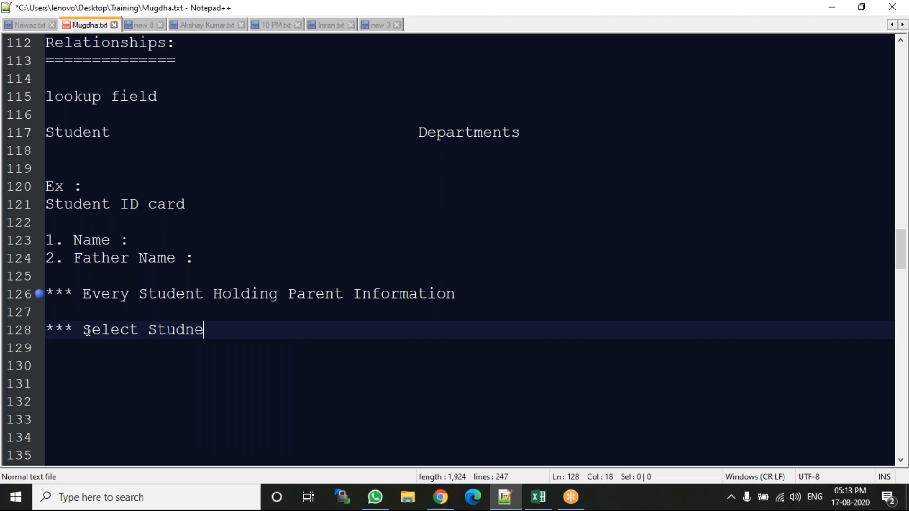
key("BackSpace")
key("BackSpace")
key("BackSpace")
key("BackSpace")
key("BackSpace")
key("BackSpace")
key("BackSpace")
key("BackSpace")
type("chi")
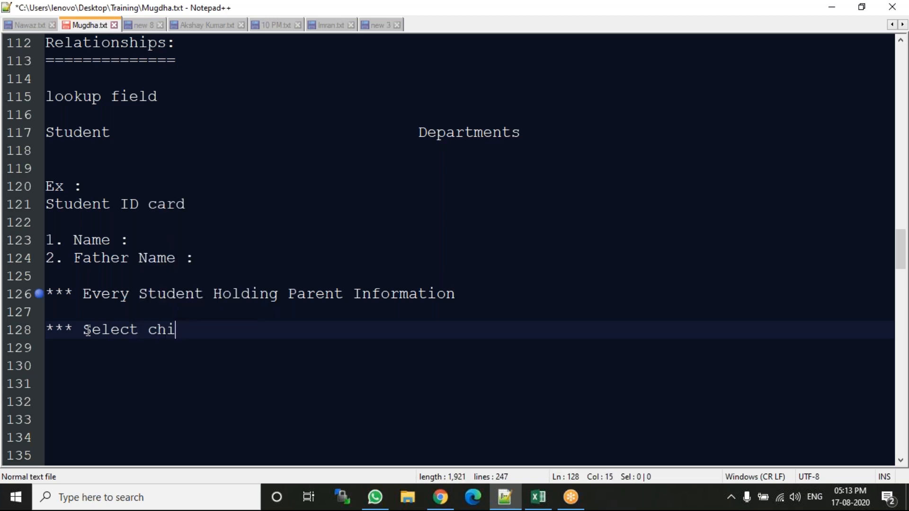
type("ld obje")
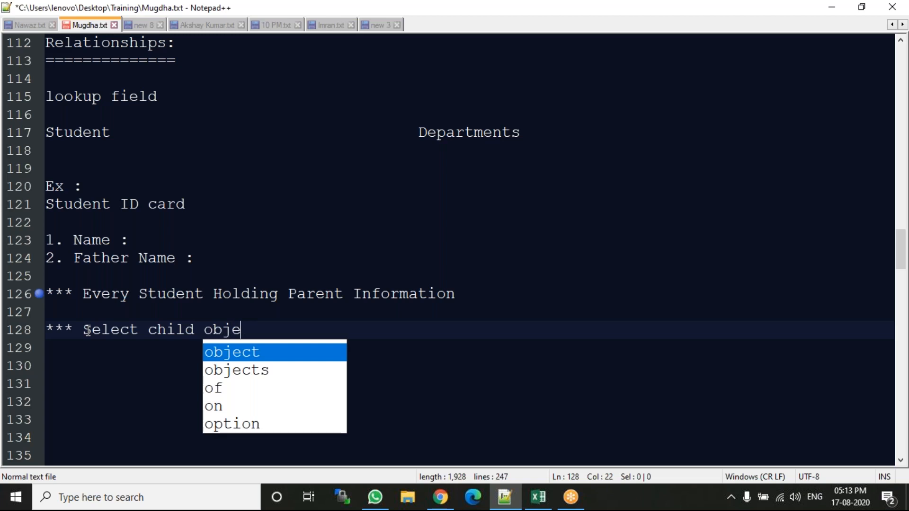
type("ct and relat")
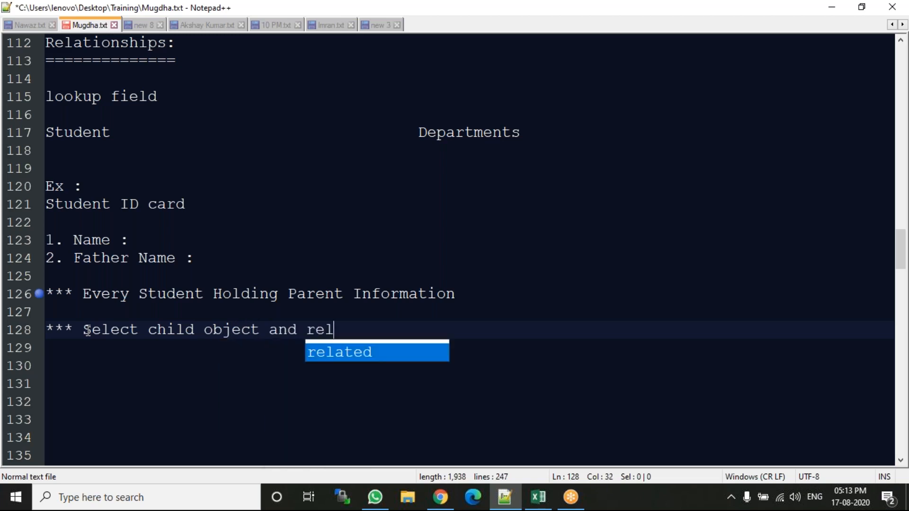
Complete the line 128 note with "and relate to the parent object" and bookmark that line.
key("BackSpace")
type("te ")
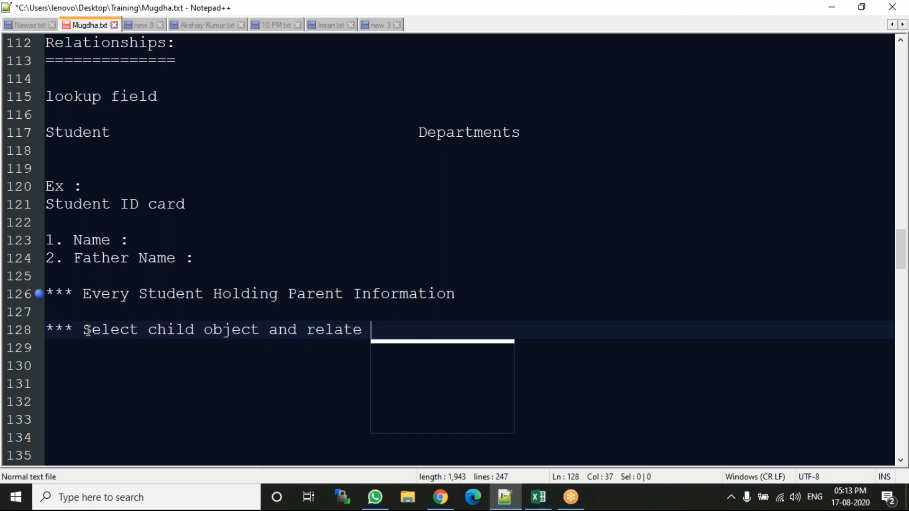
type("to the pare")
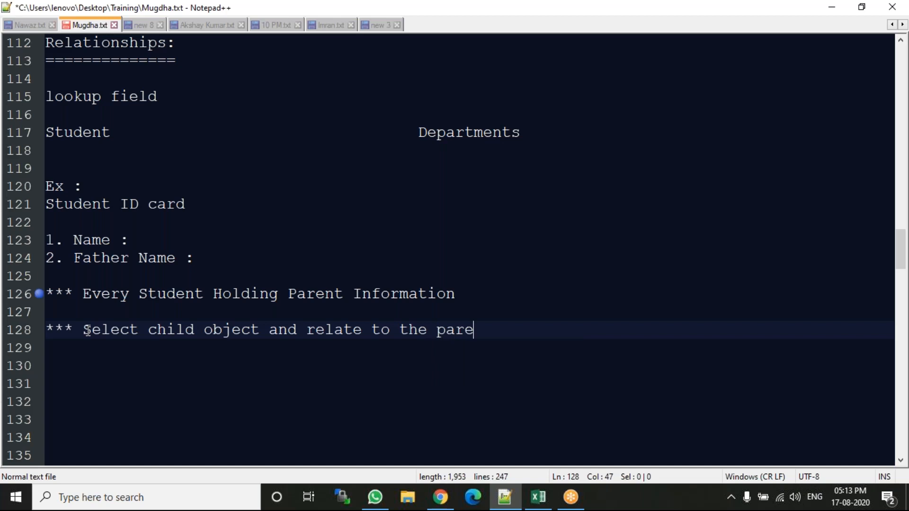
type("nt objet")
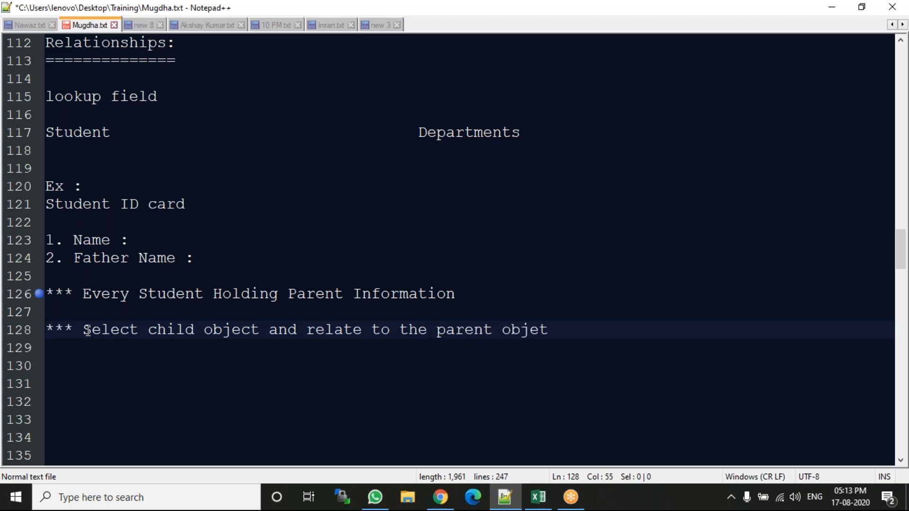
key("BackSpace")
type("ct")
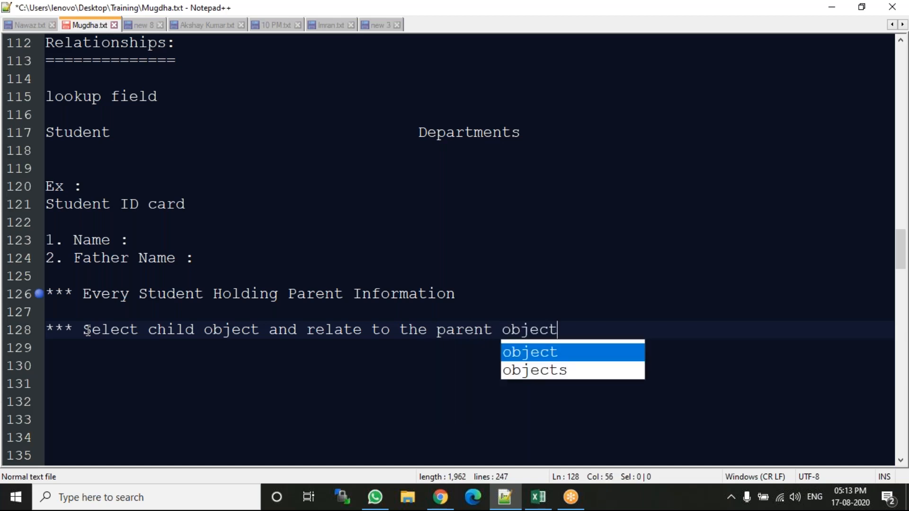
key("Return")
key("Return")
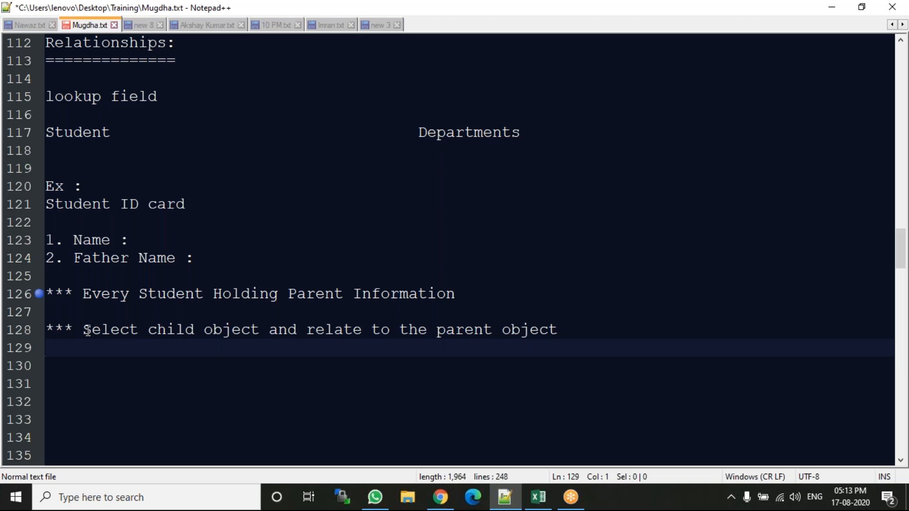
left_click(37, 333)
mouse_move(901, 253)
left_mouse_down()
mouse_move(900, 72)
mouse_move(907, 266)
mouse_move(907, 254)
left_mouse_up()
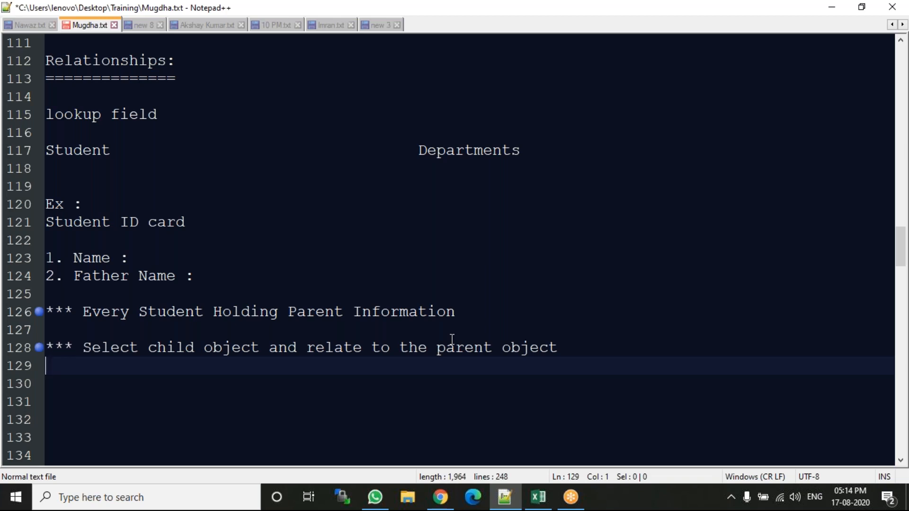
Write the heading "2 types of relationships" on line 130, leaving a blank line below the note.
key("Return")
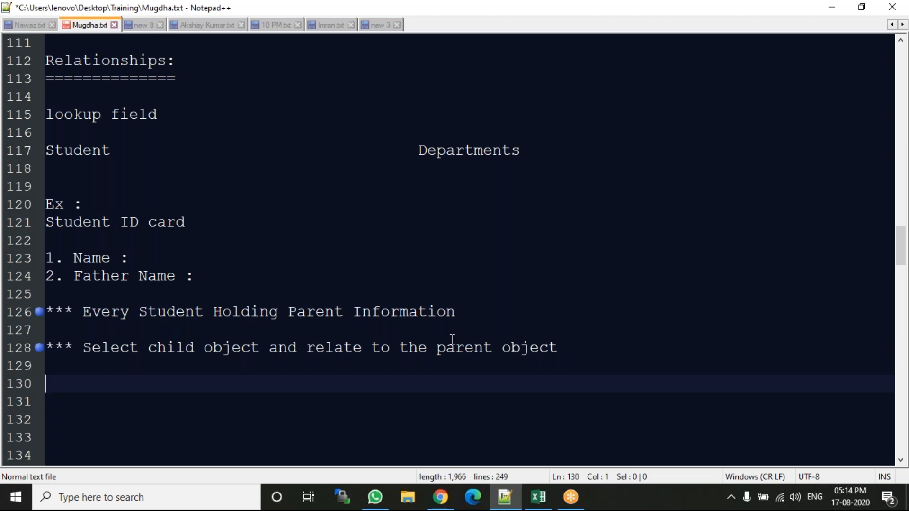
type("2 typs")
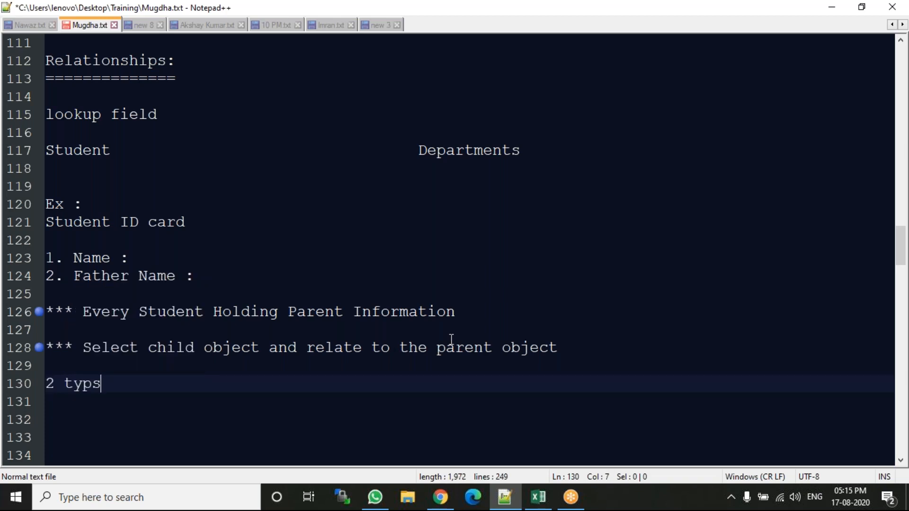
key("BackSpace")
type("es of re")
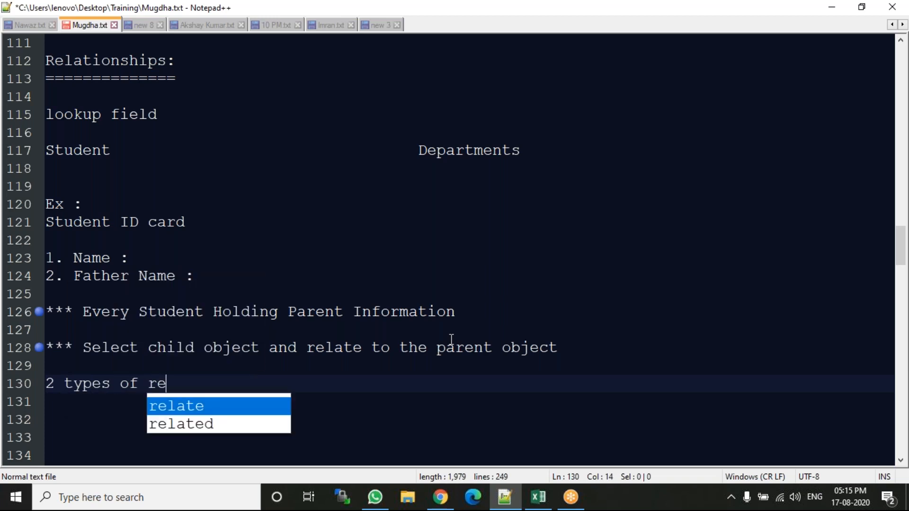
type("lationships")
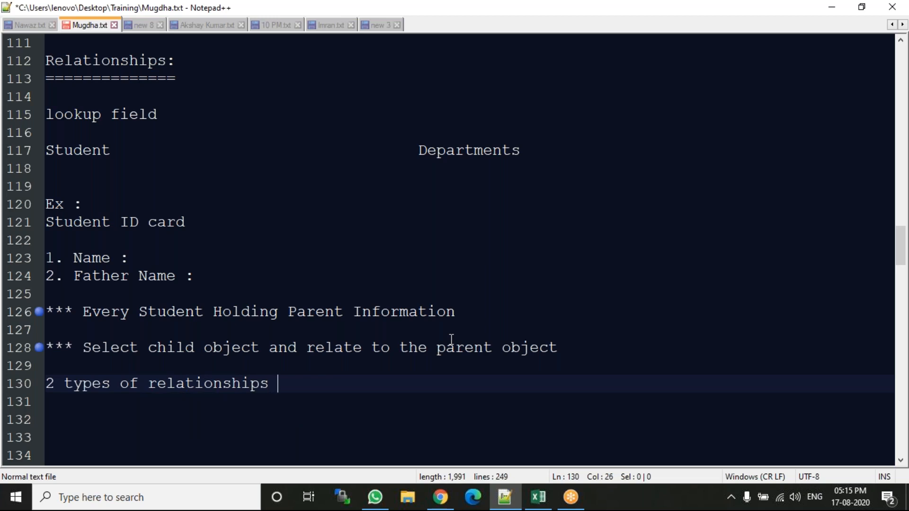
Add the first list entry "1. lookup relationships" under the relationship types heading.
key("Return")
type(".")
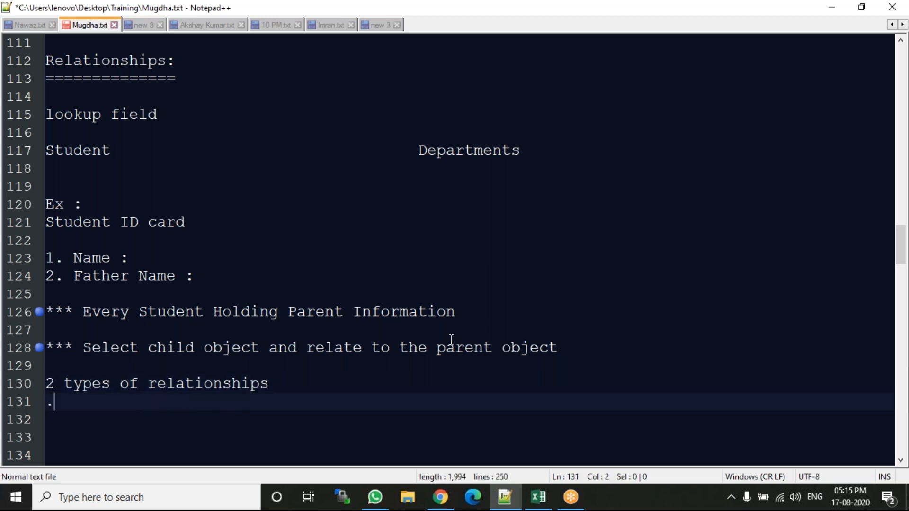
key("BackSpace")
type("1.")
key("BackSpace")
type("lookup re")
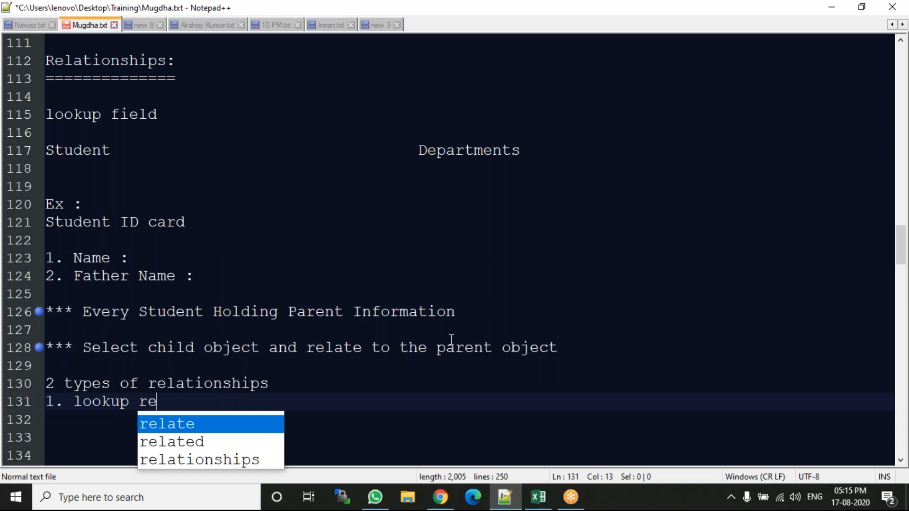
type("lat")
key("Down")
key("Down")
type("ion")
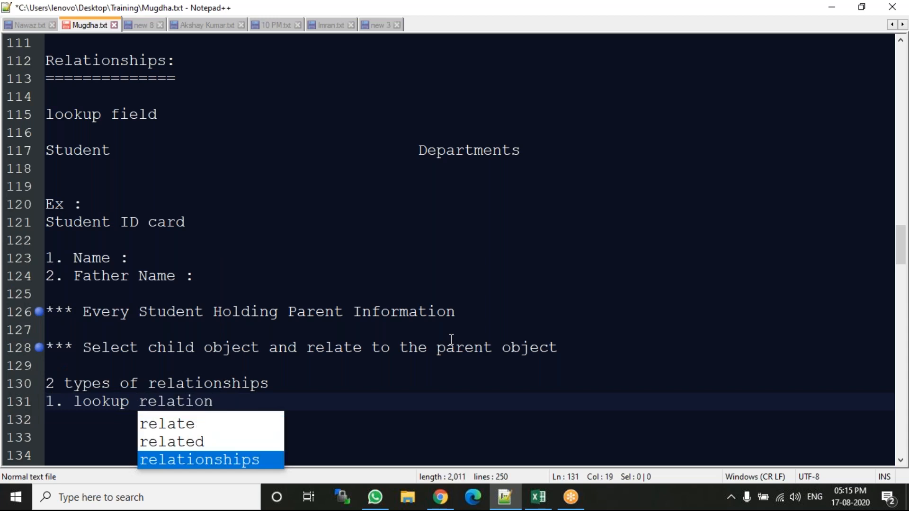
key("Return")
key("BackSpace")
key("BackSpace")
type("ps")
Add the second list entry "2. master detail relationships" below the lookup entry.
key("Return")
type("2. ")
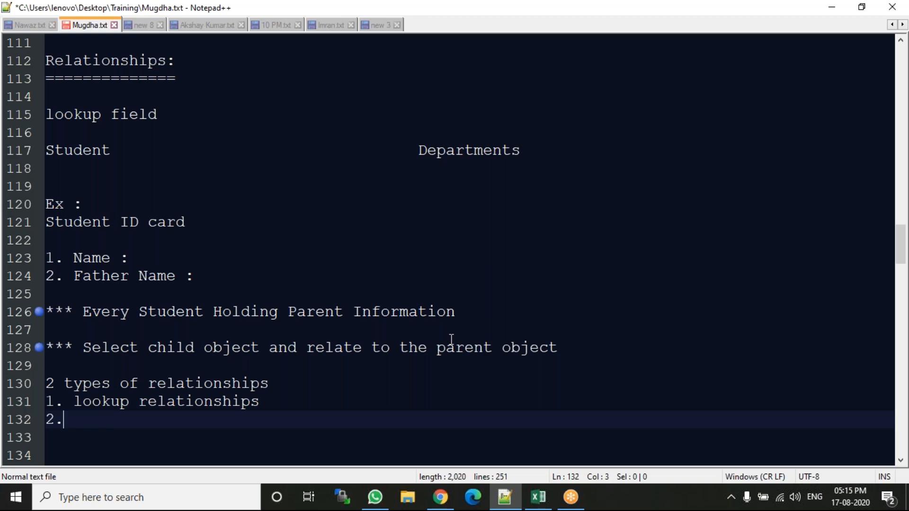
type("master detail re")
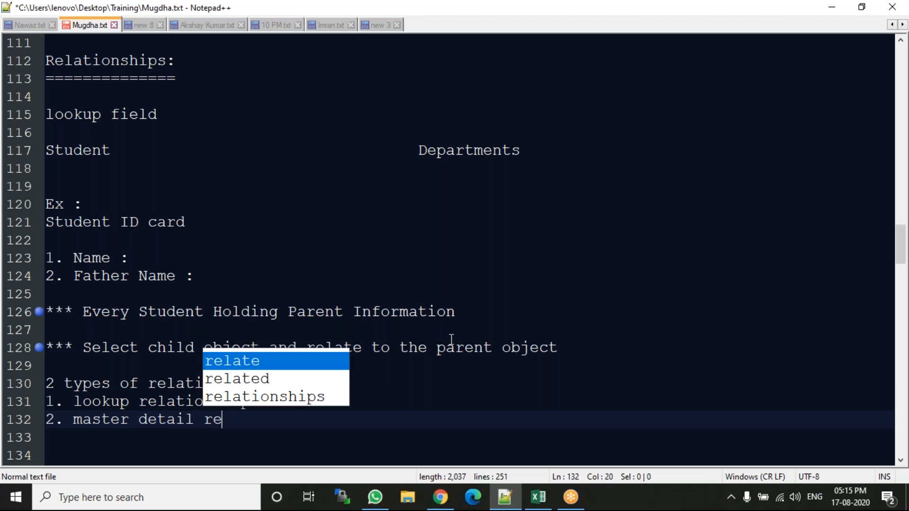
key("Down")
key("Down")
key("Return")
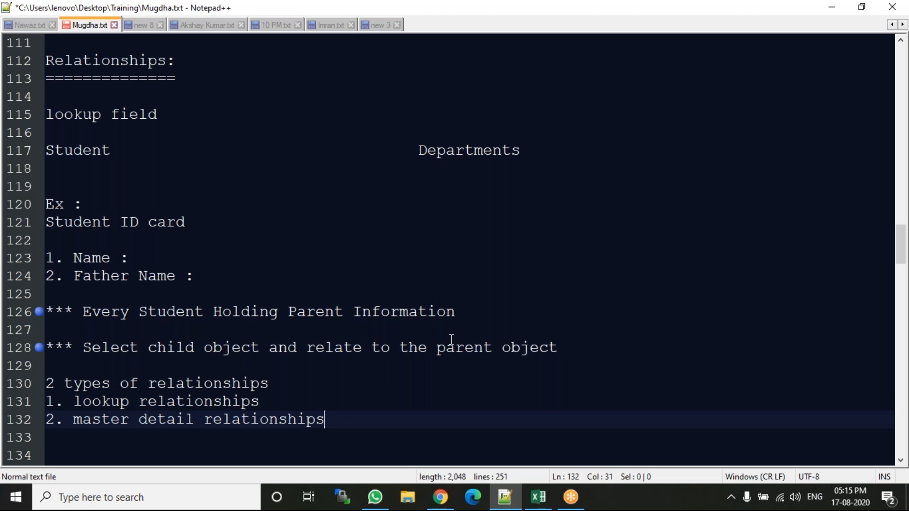
Insert blank lines below the list and write the heading "lookup" on line 135, indented by three tabs.
key("Return")
key("Return")
key("Return")
key("Return")
key("Return")
key("Return")
key("Return")
key("Return")
key("Return")
key("Return")
key("Return")
key("Return")
key("Return")
key("Return")
key("Return")
key("Return")
key("Return")
key("Return")
key("Return")
key("Return")
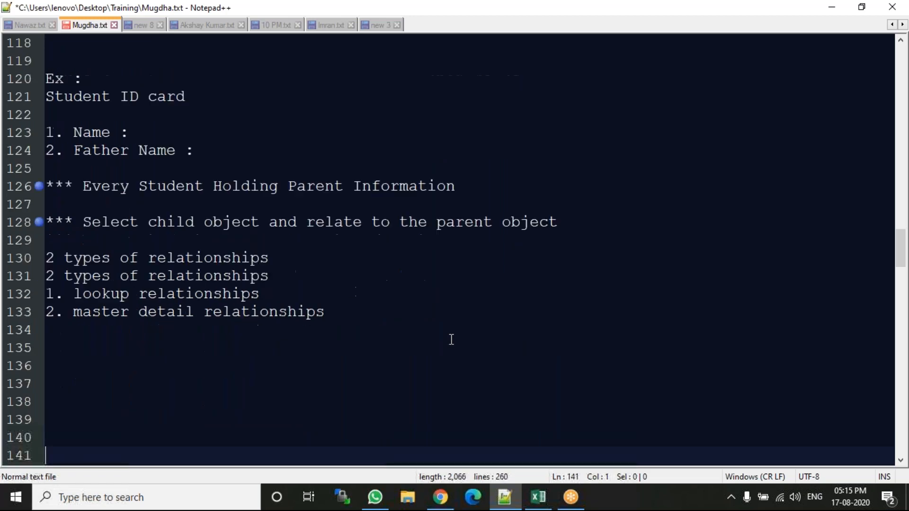
key("Up")
key("Up")
key("Up")
key("Up")
key("Up")
key("Up")
key("Up")
key("Up")
key("Up")
key("Up")
key("Up")
key("Up")
key("Up")
key("Up")
key("Up")
key("Up")
key("Up")
key("Up")
key("Up")
key("Up")
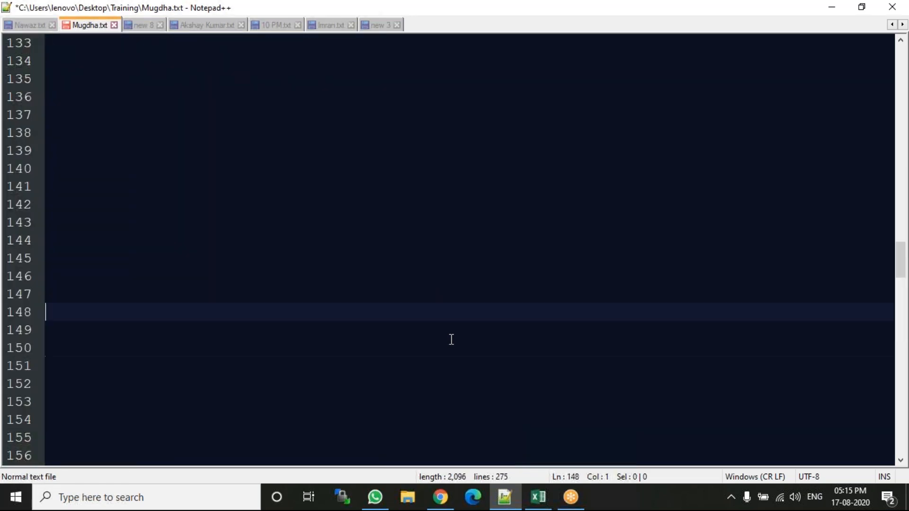
key("Tab")
key("Tab")
key("Tab")
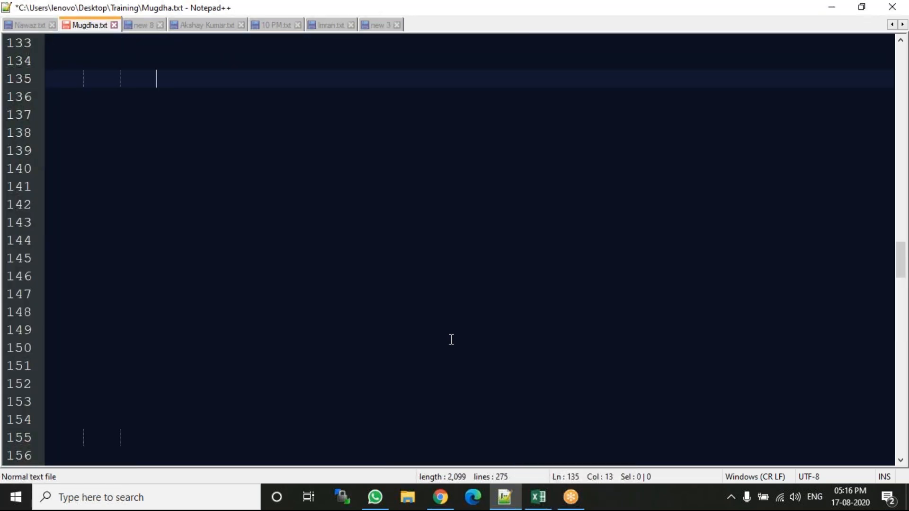
type("lookup")
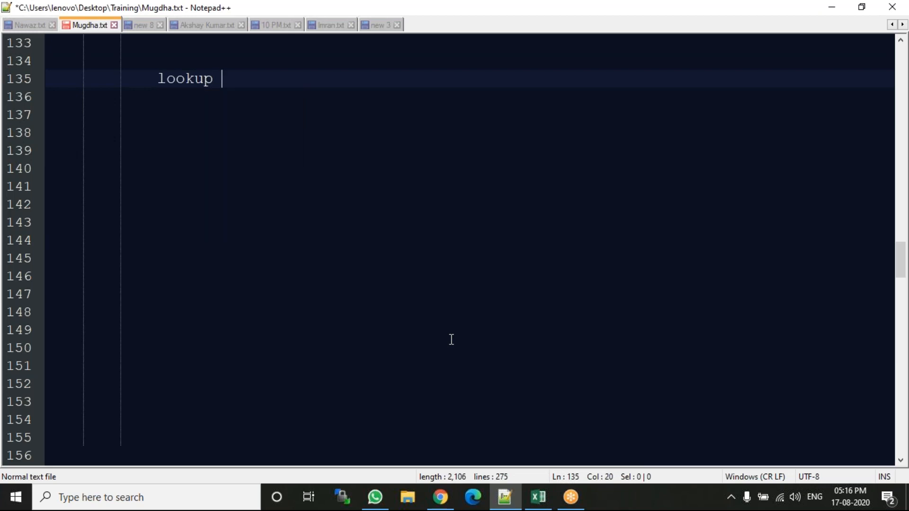
Add the second column heading "master-detail" on line 135, six tabs after the "lookup" heading.
key("Tab")
key("Tab")
key("Tab")
key("Tab")
key("Tab")
key("Tab")
key("Tab")
key("Tab")
key("Tab")
key("Tab")
type("master")
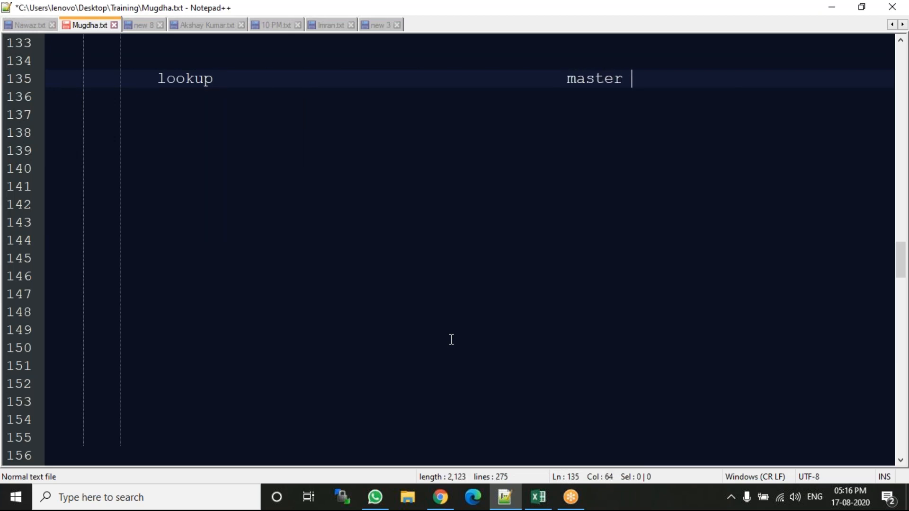
key("BackSpace")
type("-detail")
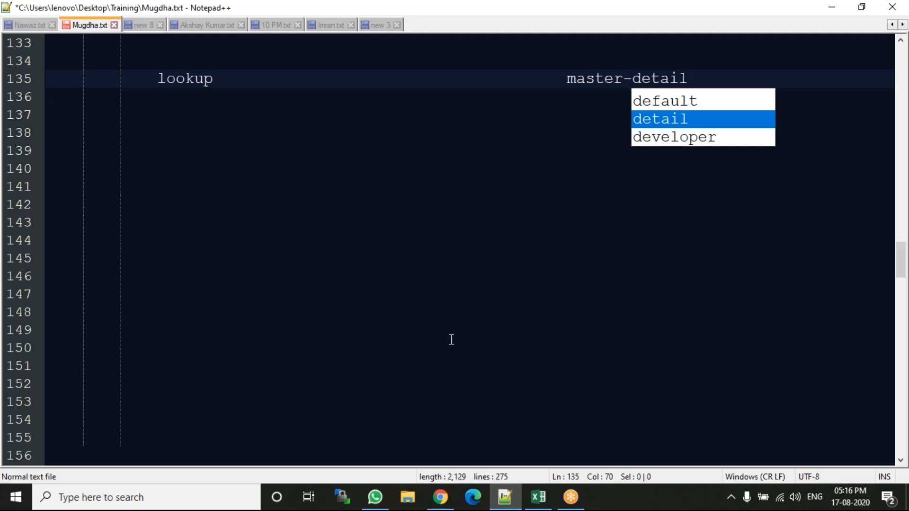
key("Escape")
Start the first comparison point with "1." unindented on line 137, leaving a blank line below the headings.
key("Return")
key("Return")
key("BackSpace")
key("BackSpace")
key("BackSpace")
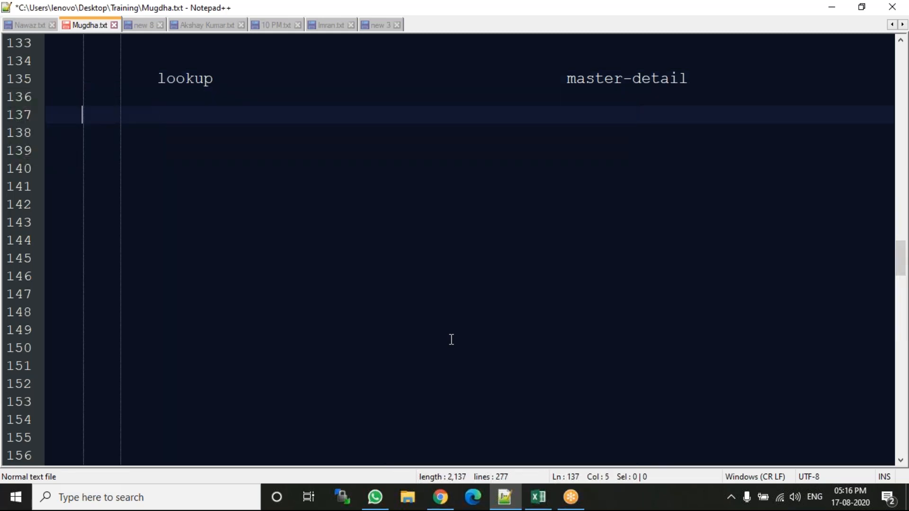
type("1.")
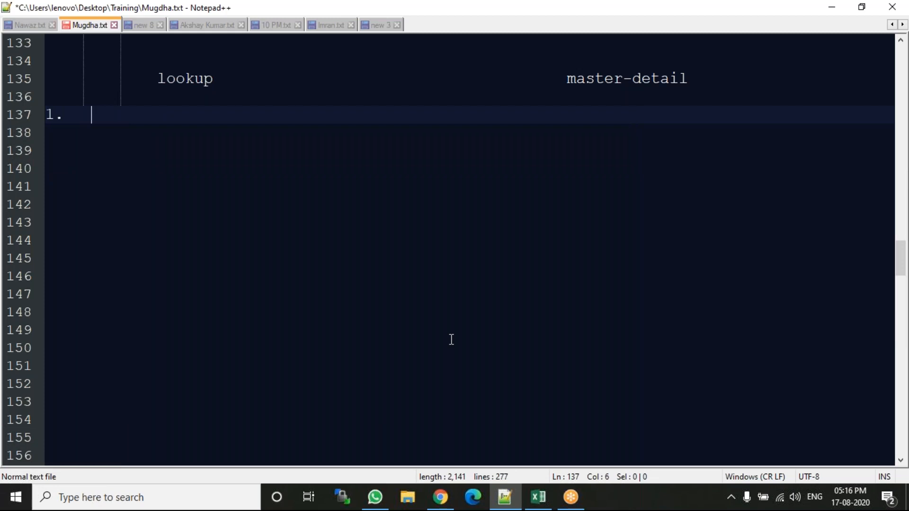
Switch to Salesforce in Chrome and start a new custom field on the Student object with the Lookup Relationship data type.
left_click(442, 498)
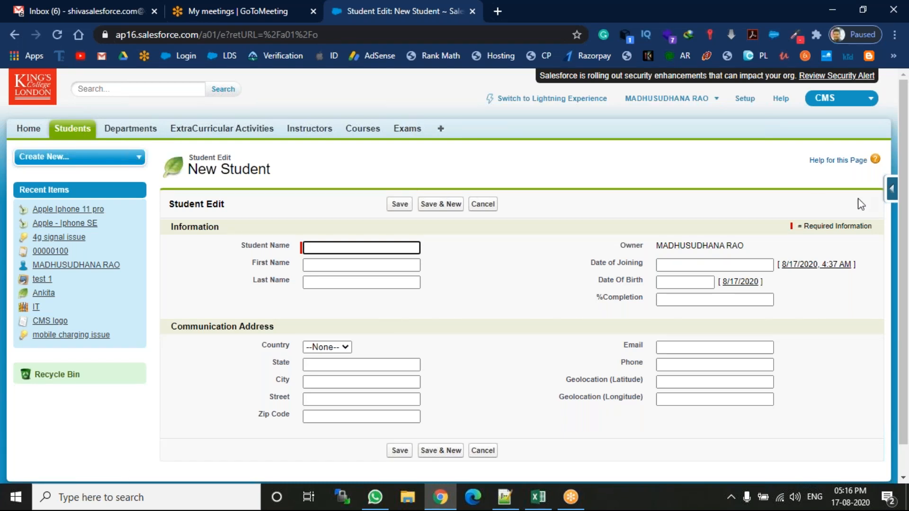
left_click(891, 190)
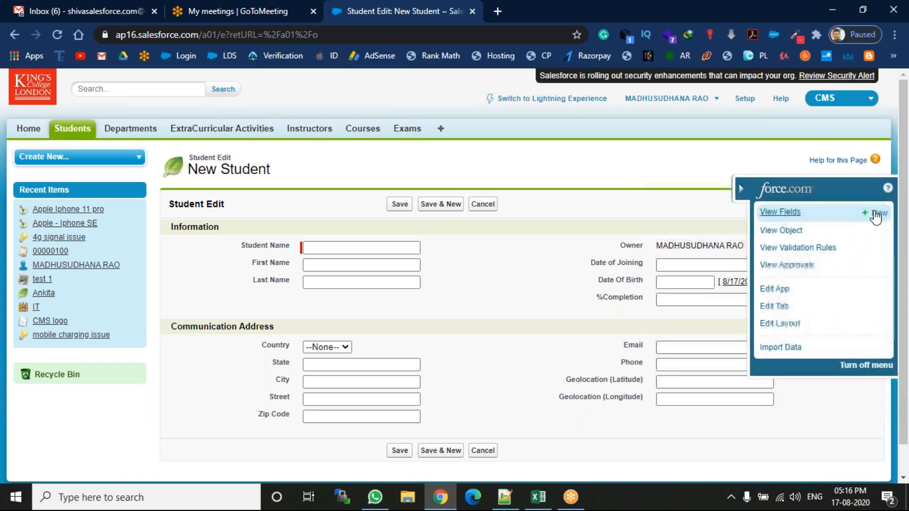
left_click(880, 214)
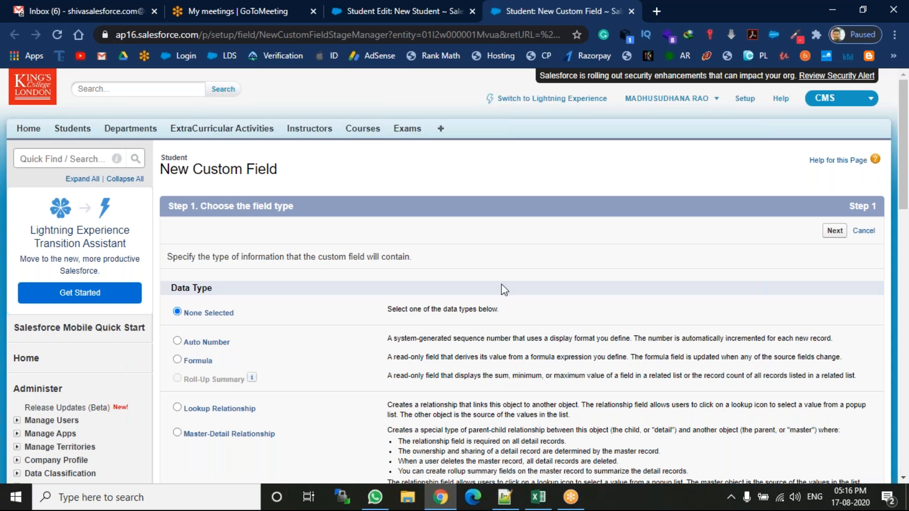
left_click(178, 408)
left_click(835, 231)
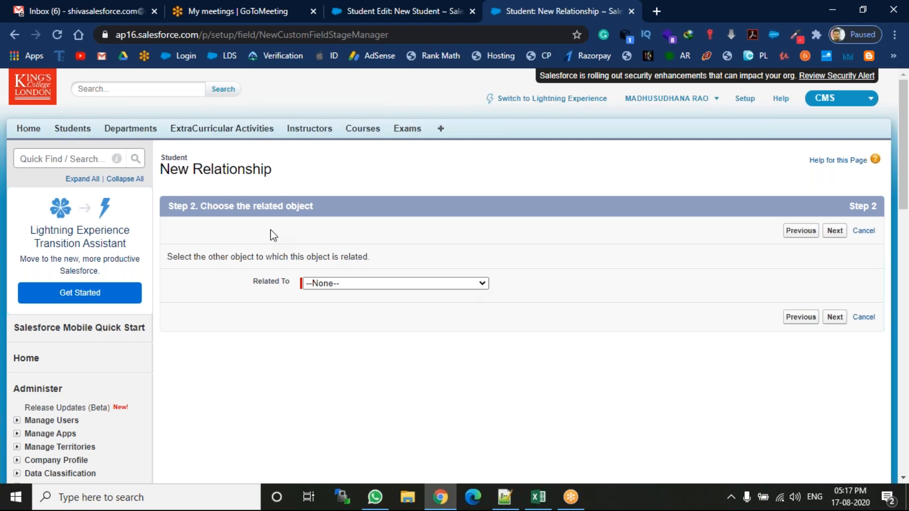
Relate the Student lookup field to the Department object and continue to the label and name settings.
left_click(345, 284)
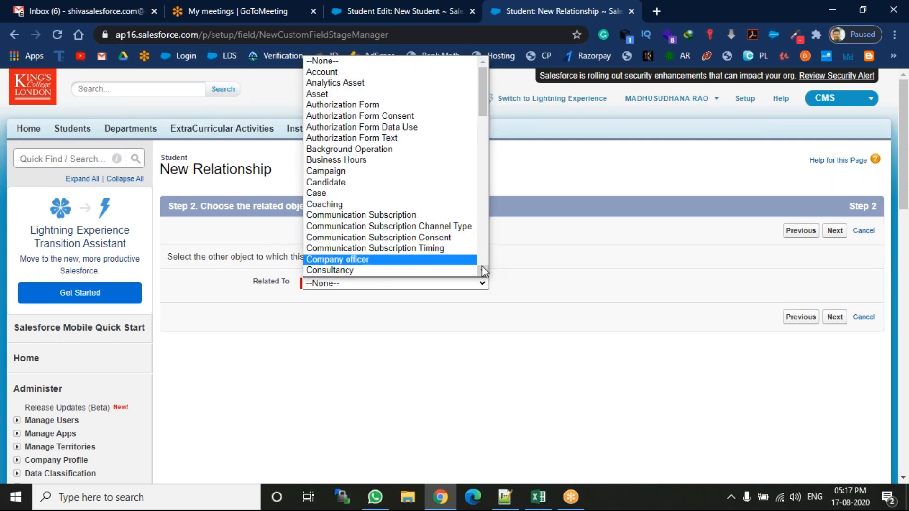
scroll(482, 271, "down", 7)
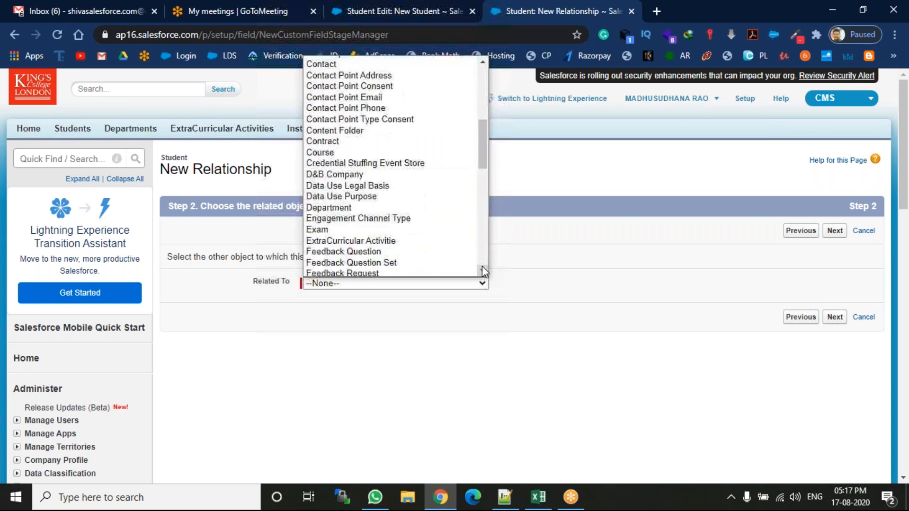
scroll(482, 270, "down", 1)
left_click(367, 182)
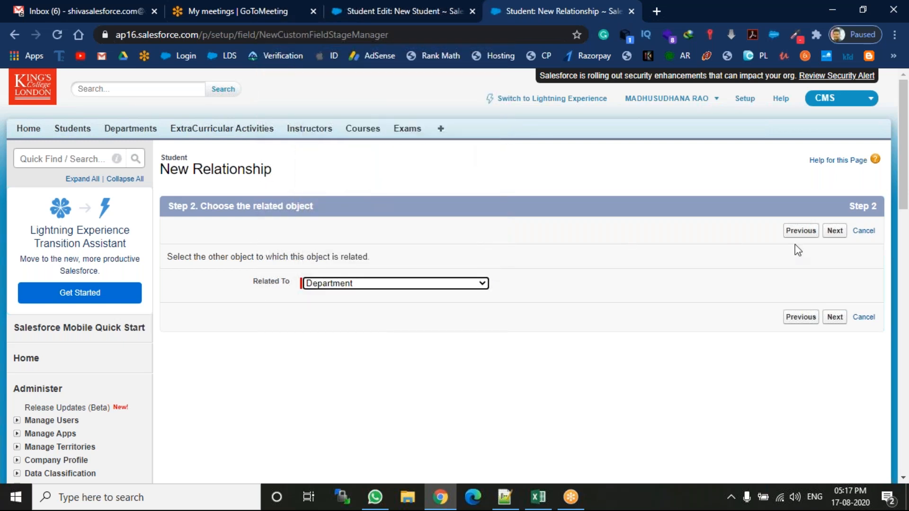
left_click(833, 233)
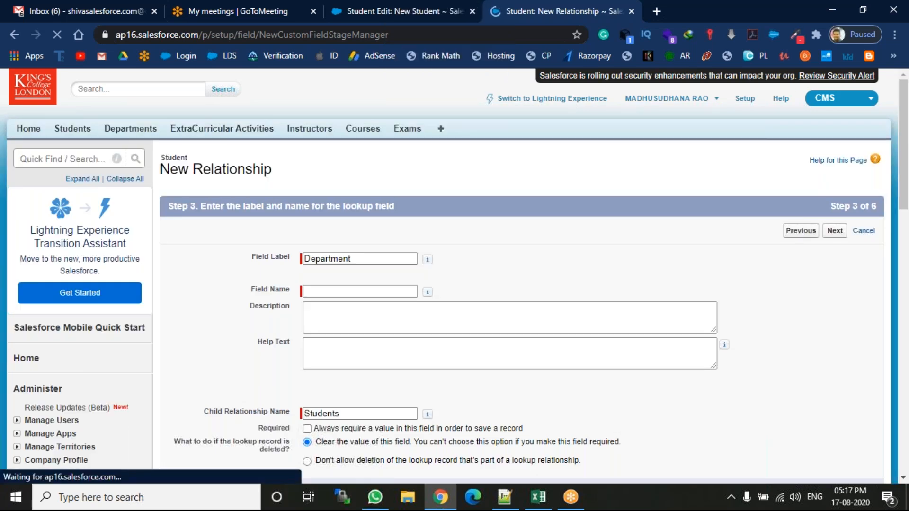
Fill in the field name Department from the field label and continue with the default required and deletion options.
left_click(363, 287)
left_click(369, 260)
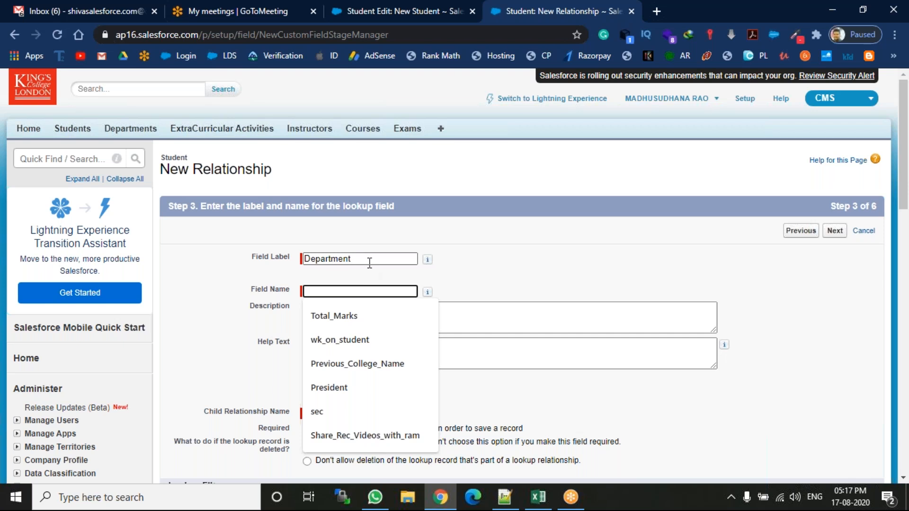
key("Tab")
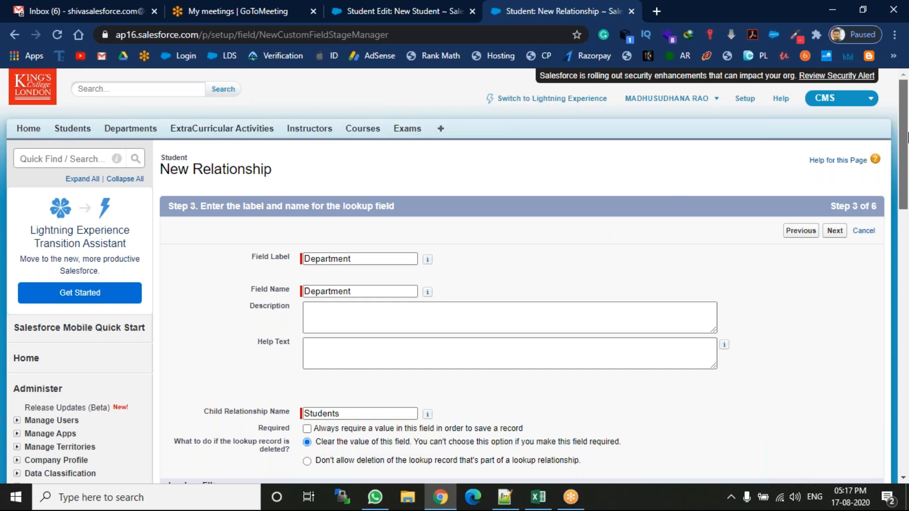
left_click_drag(907, 138, 902, 157)
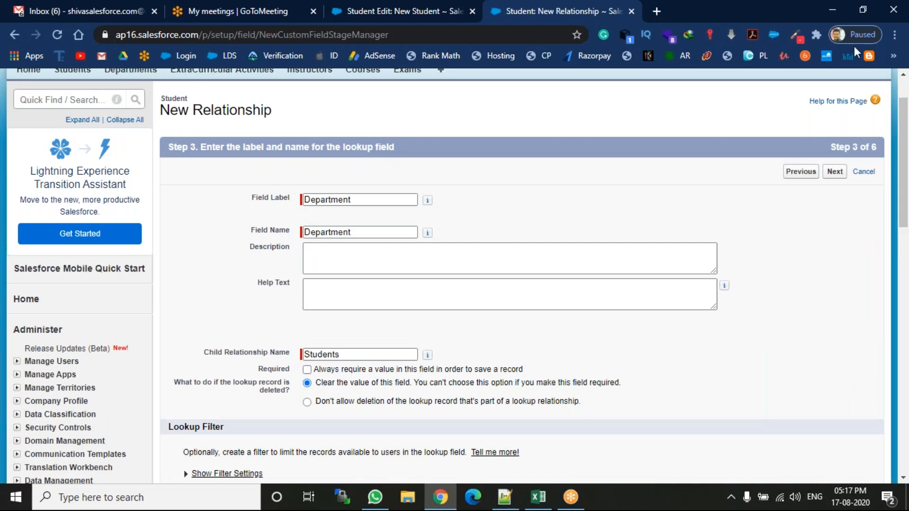
left_click(832, 170)
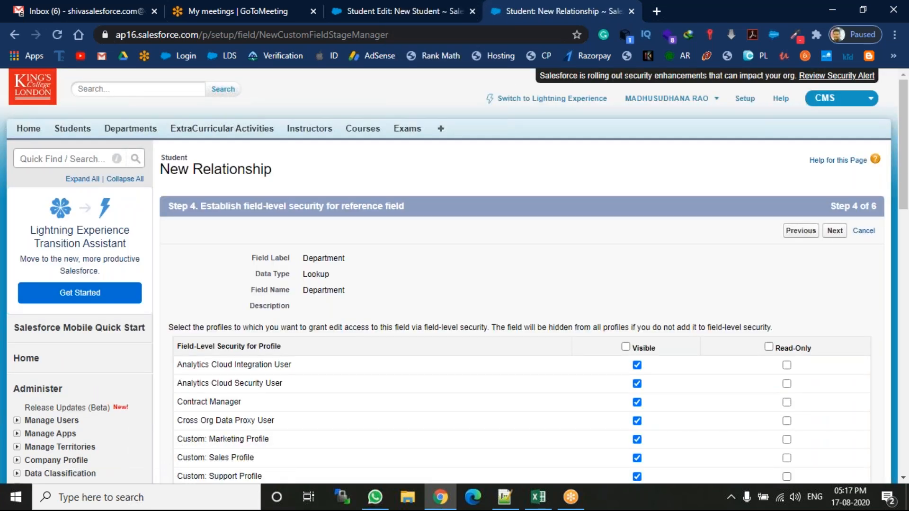
Accept the default field-level security, add the field to the Student Layout, and complete the relationship's remaining setup pages.
left_click(833, 231)
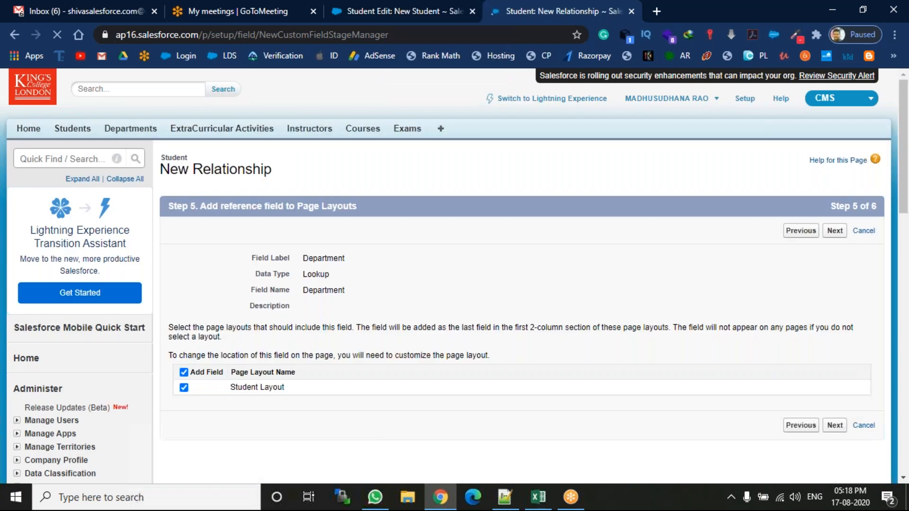
left_click(832, 231)
left_click(832, 231)
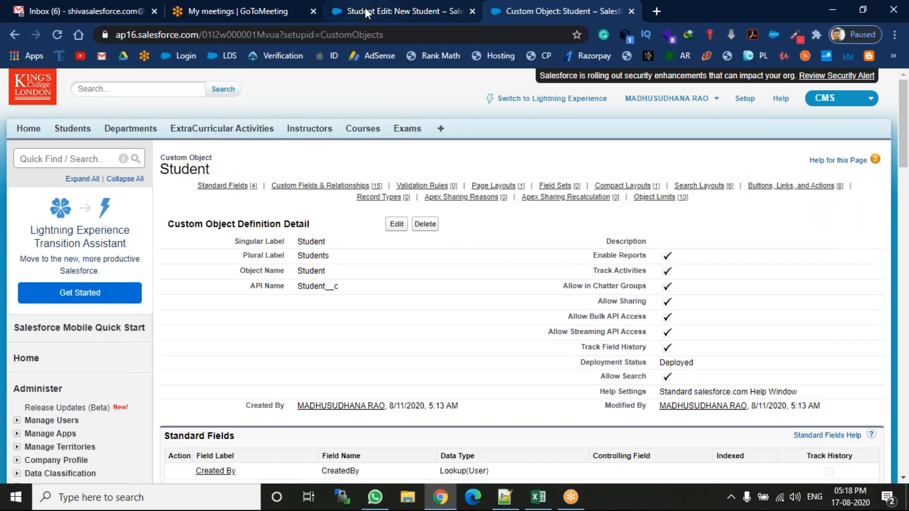
Reload the New Student form, check the records offered by the Department lookup, and close the lookup window.
left_click(382, 8)
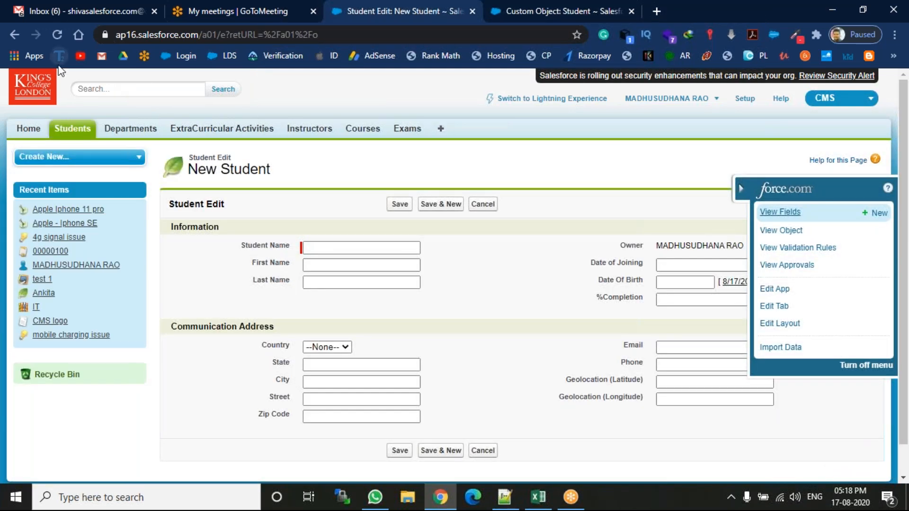
key("F5")
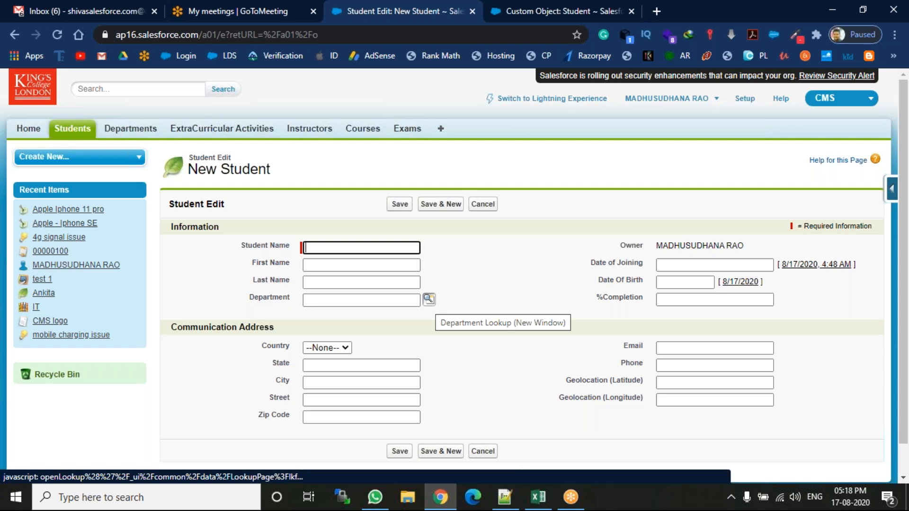
left_click(430, 302)
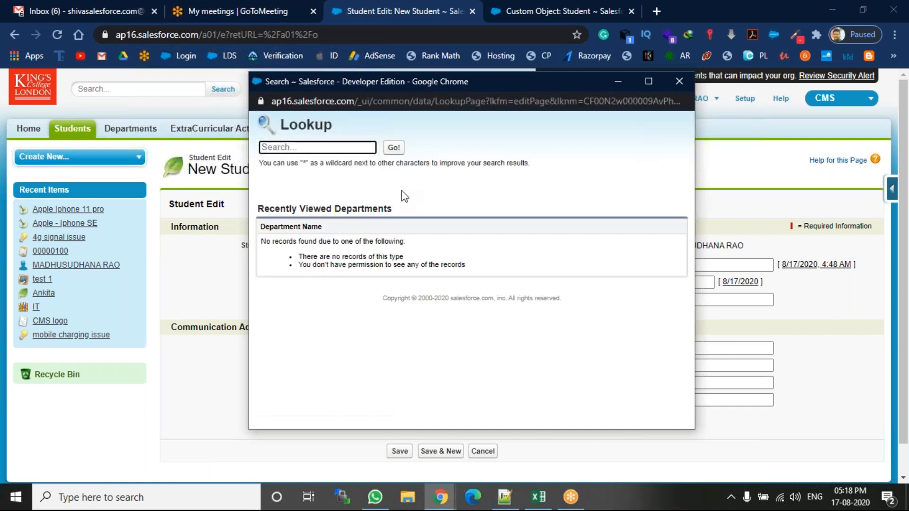
left_click(678, 79)
Create and save a new department record named Banking, and return to the New Student form.
left_click(566, 10)
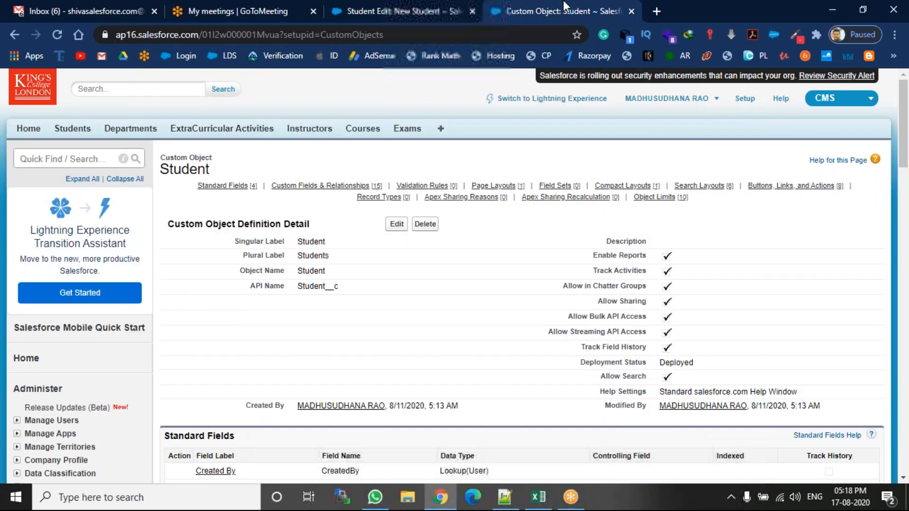
left_click(130, 129)
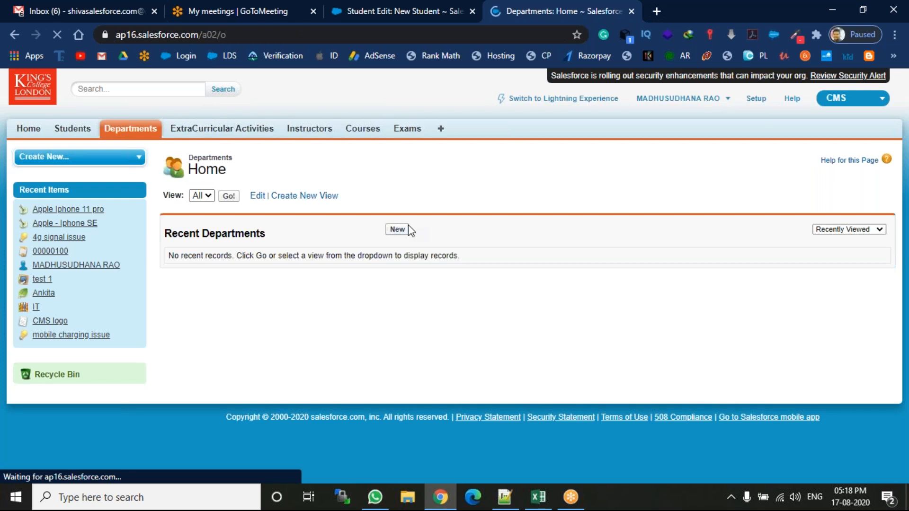
left_click(408, 230)
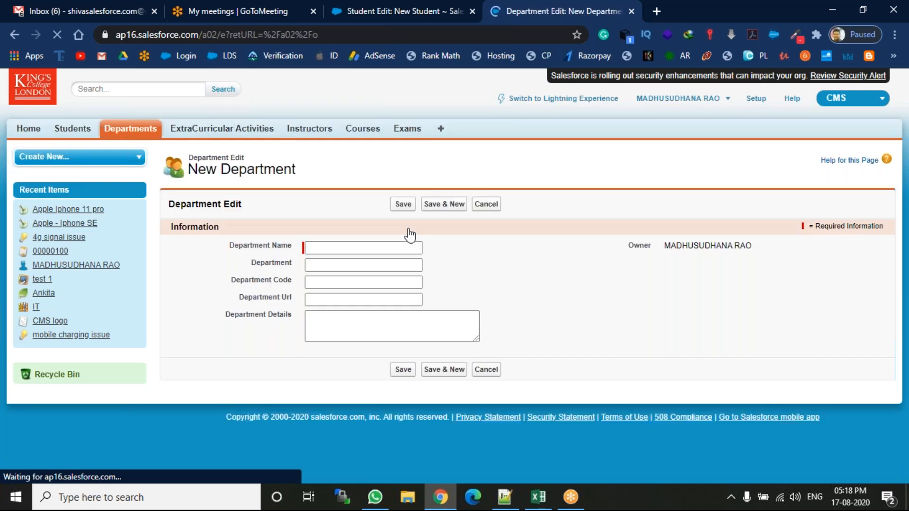
left_click(353, 248)
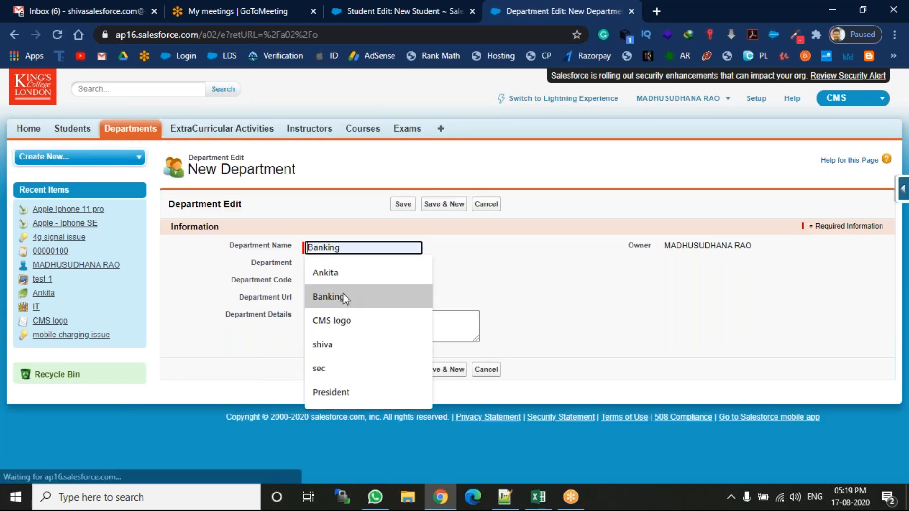
left_click(345, 296)
left_click(404, 204)
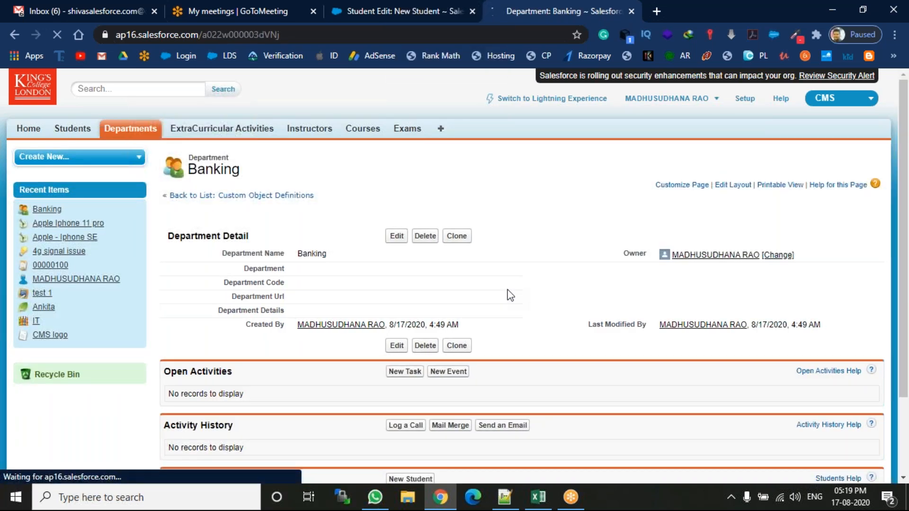
left_click(403, 9)
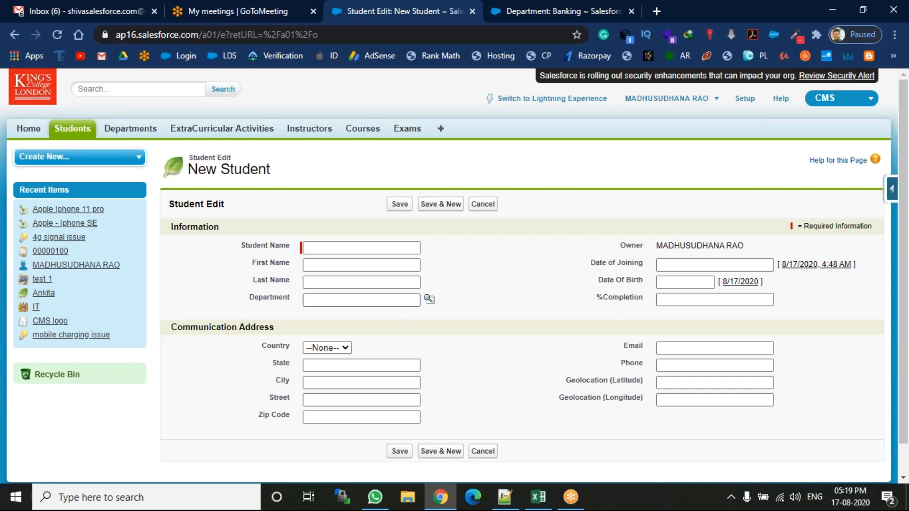
Switch to Notepad++ and write "lookup field is not mandatory" as point 1 on line 137.
left_click(504, 497)
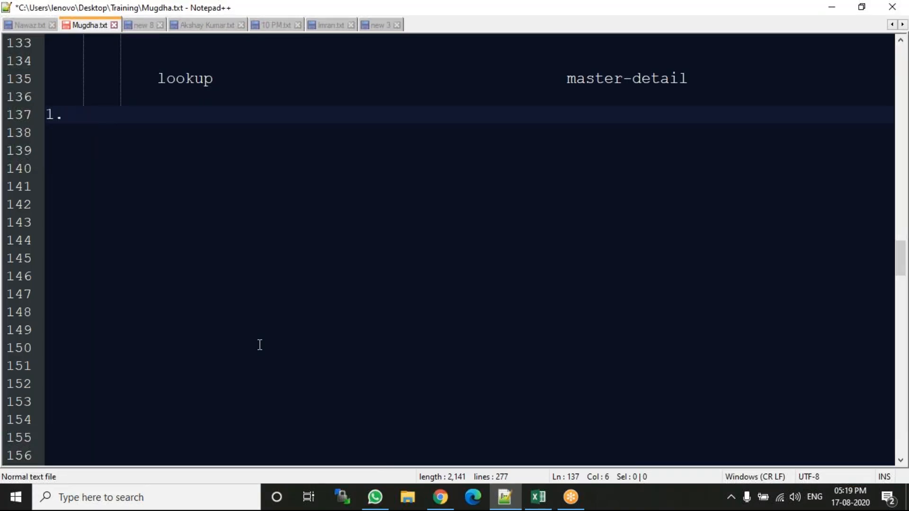
type("lo")
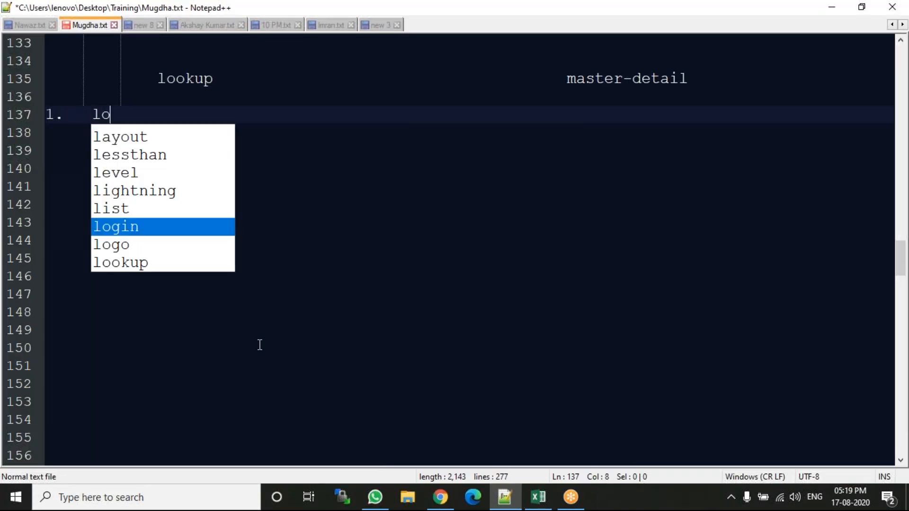
type("okup field ")
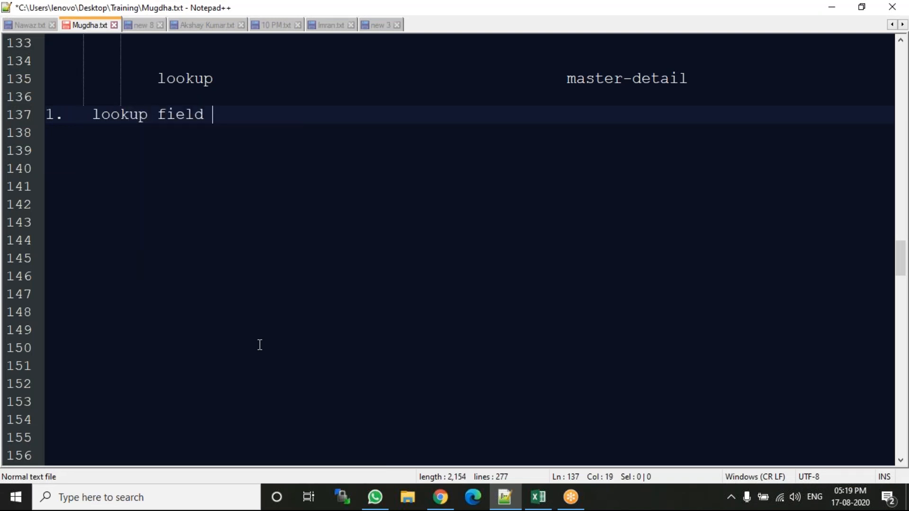
type("is not ma")
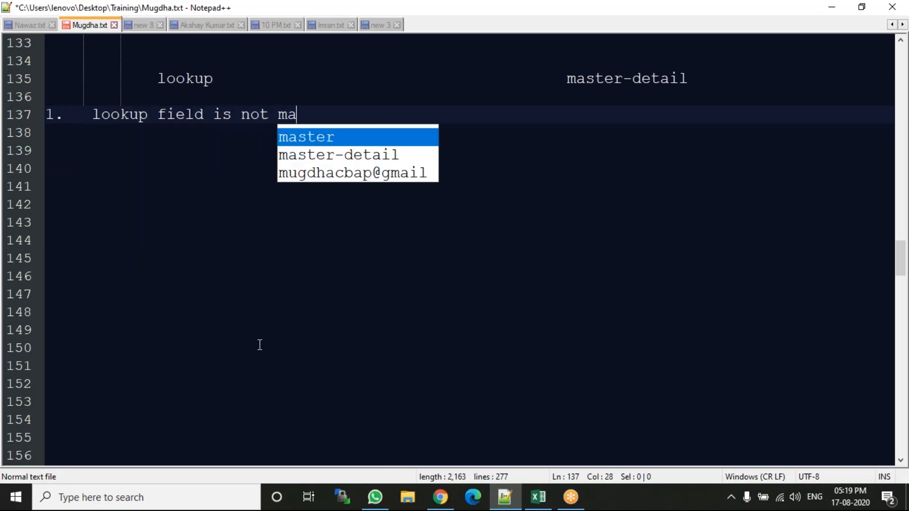
type("ndatory")
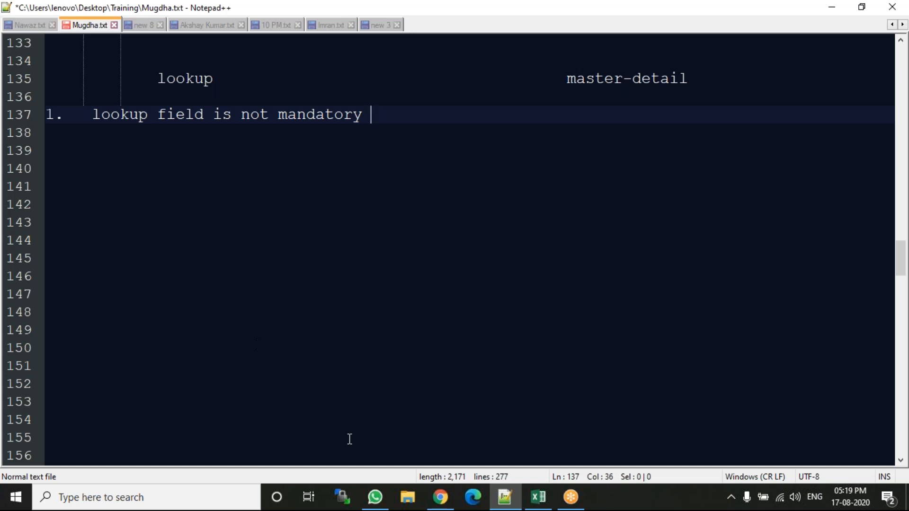
Switch to Chrome, assign the Banking department to the new student, enter the student's name, and save the record.
left_click(438, 497)
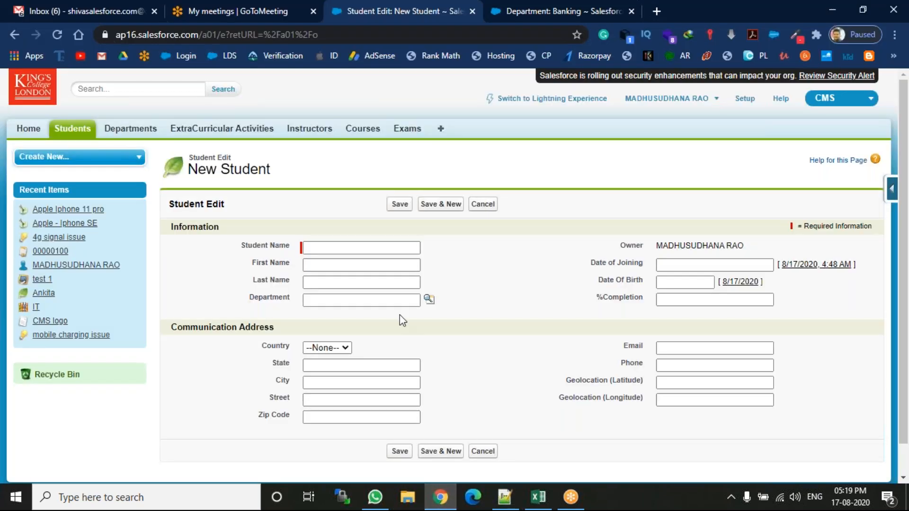
left_click(430, 300)
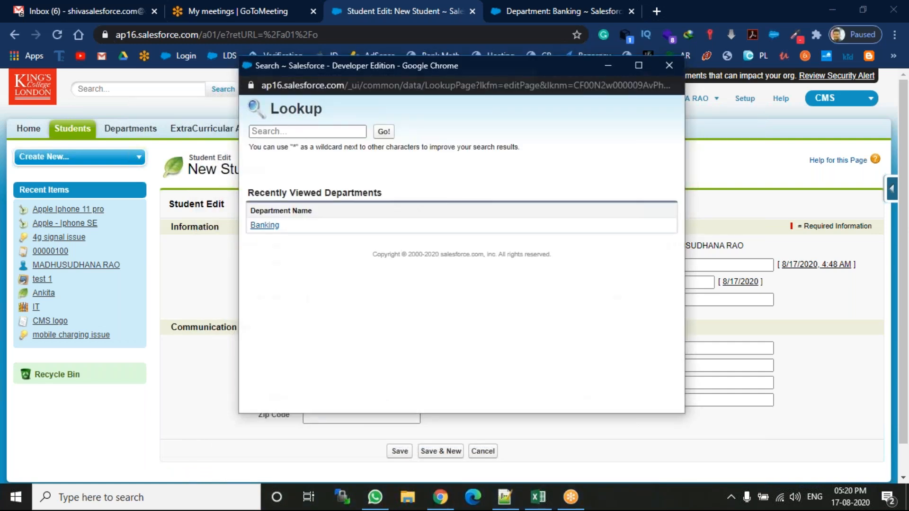
left_click(264, 225)
left_click(325, 249)
type("shiva")
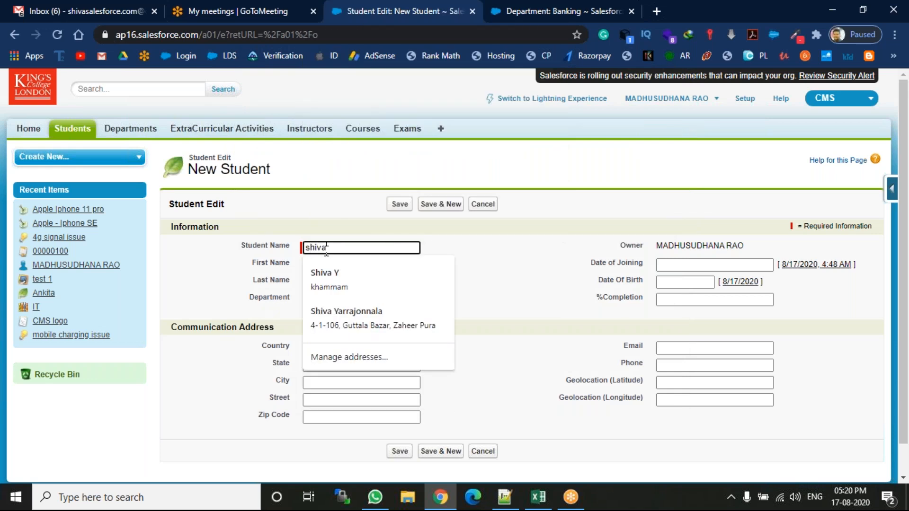
left_click(501, 262)
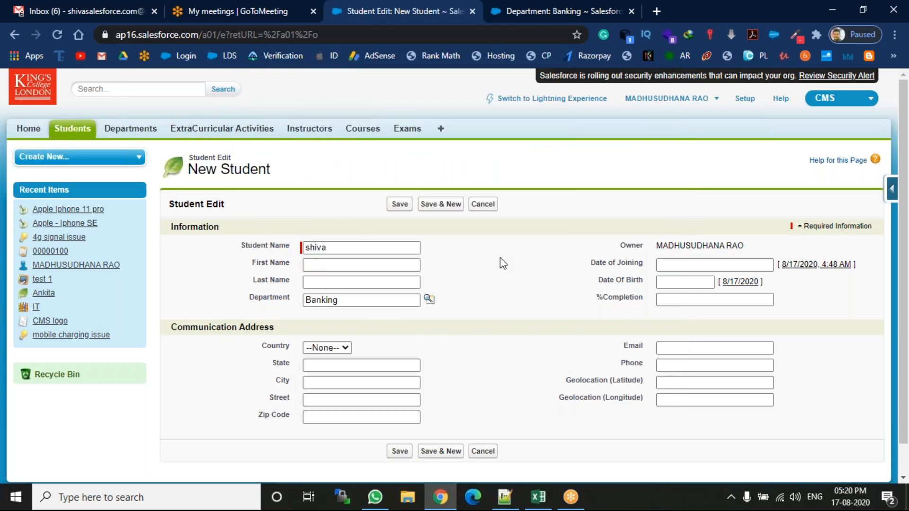
left_click(398, 205)
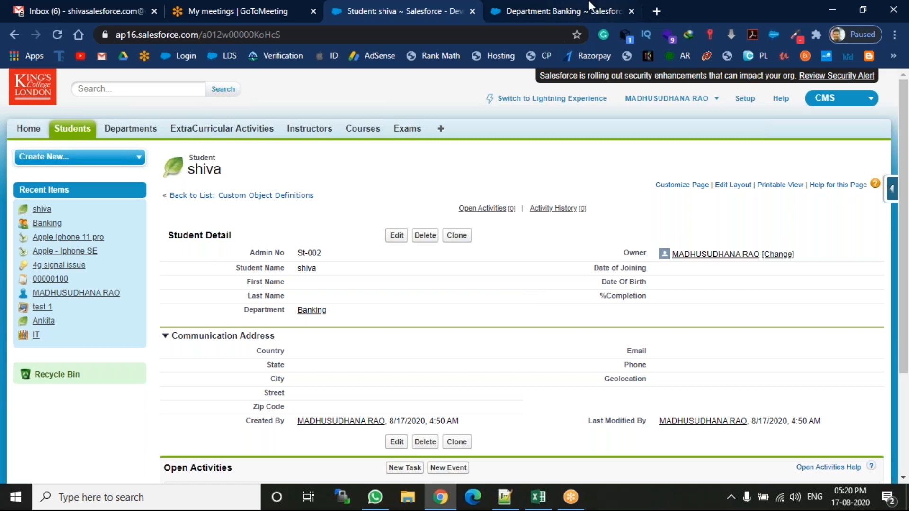
Delete the Banking department record and confirm the deletion.
left_click(589, 9)
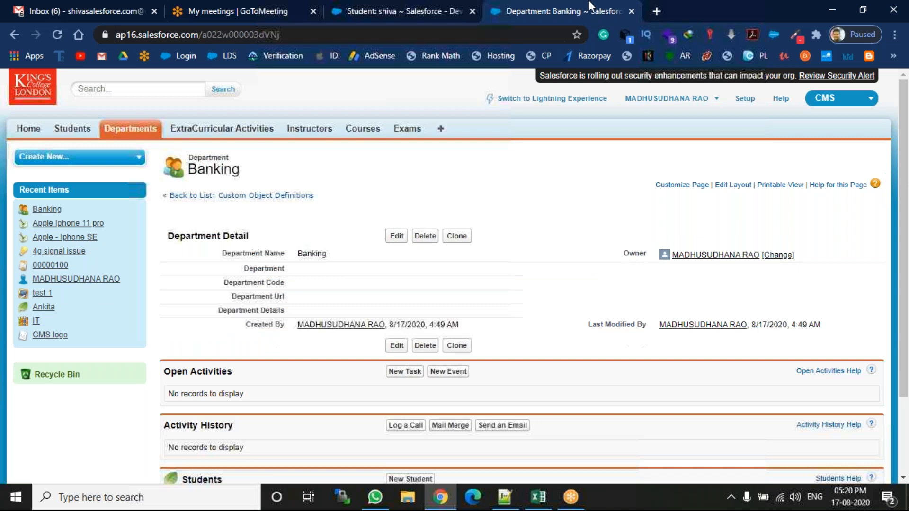
left_click(428, 240)
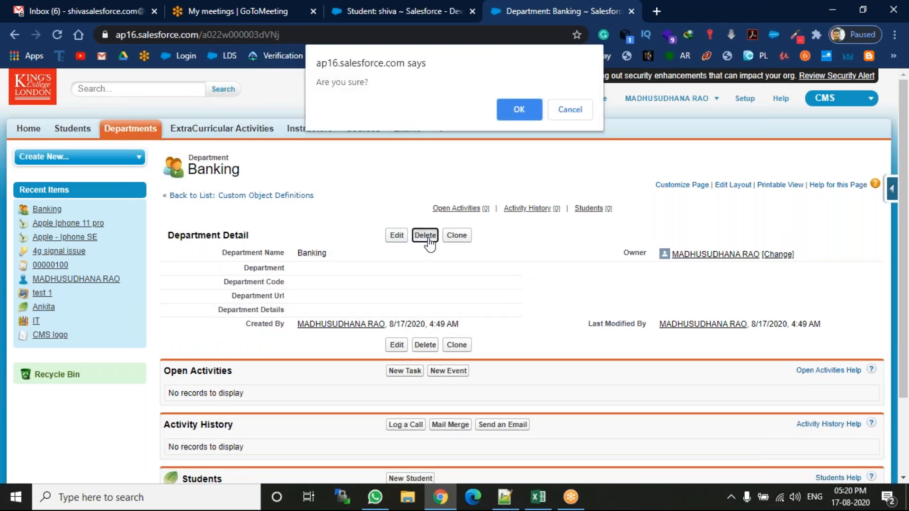
left_click(516, 105)
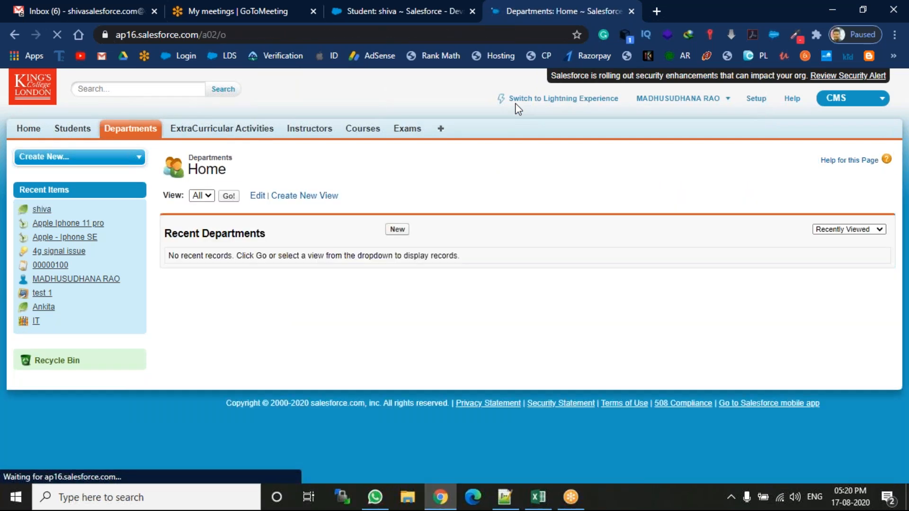
Return to the saved student record and reload it to check its Department field.
left_click(451, 7)
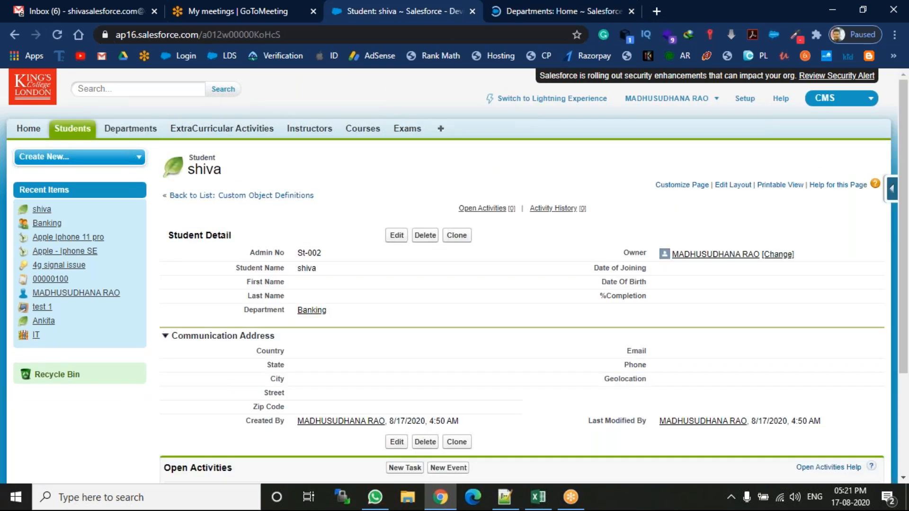
left_click(15, 8)
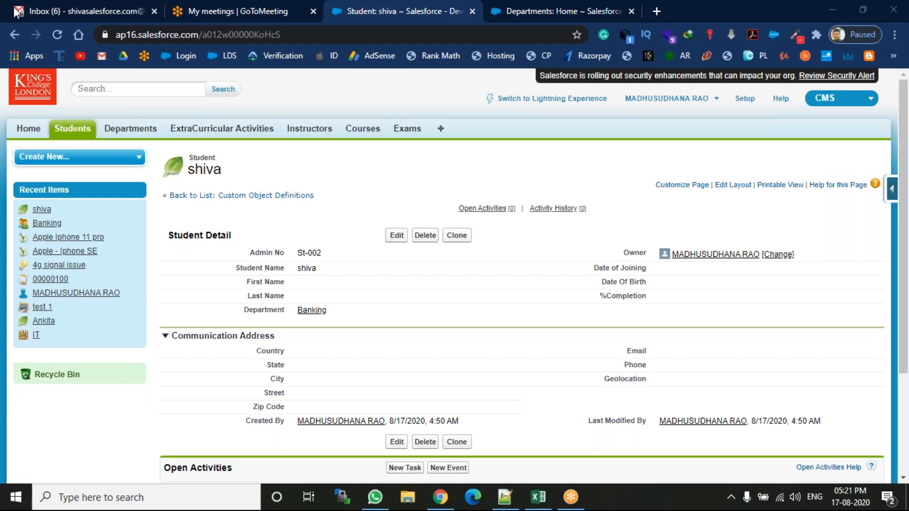
left_click(57, 35)
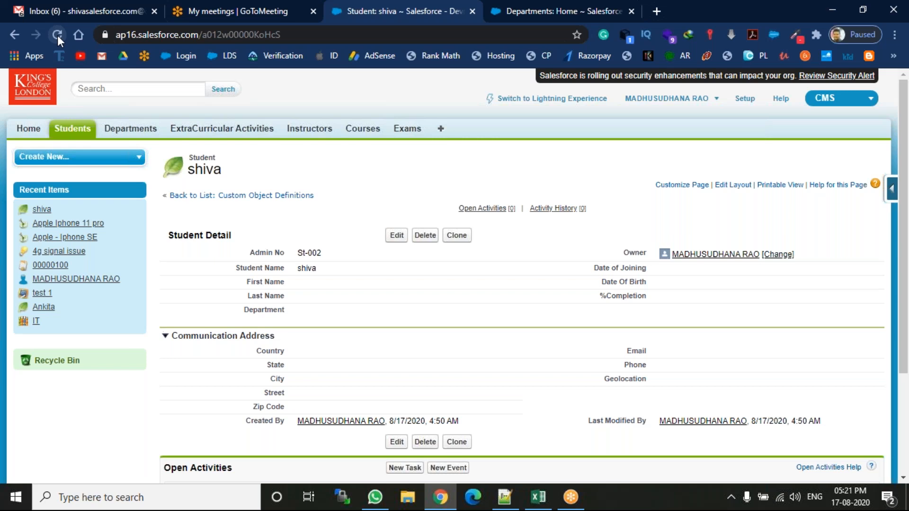
Switch to Notepad++ and write "when we delete parent object rec," as point 2 on line 140.
left_click(506, 495)
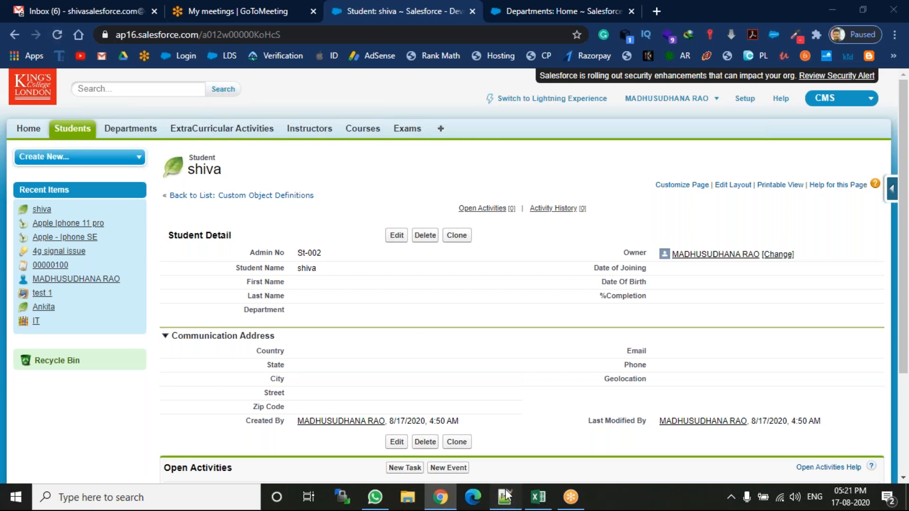
key("Return")
key("Return")
key("Return")
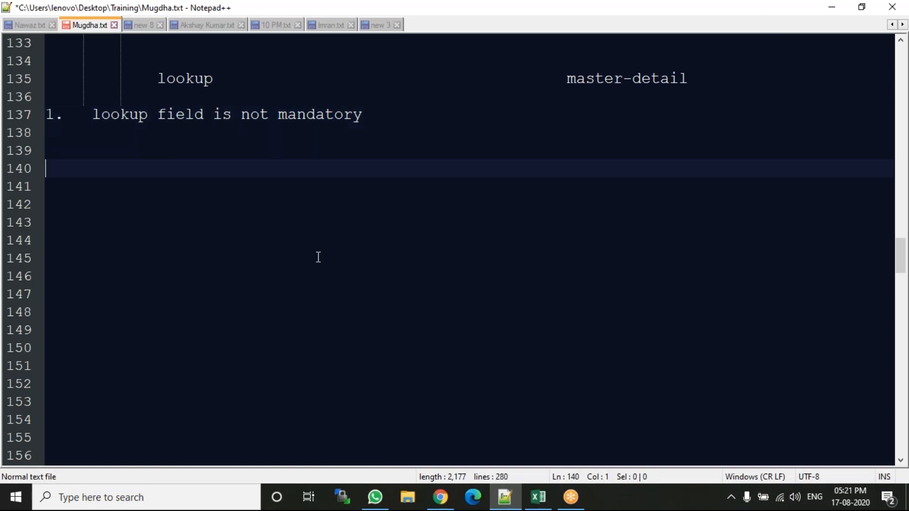
type("2.   when w e delete parent ")
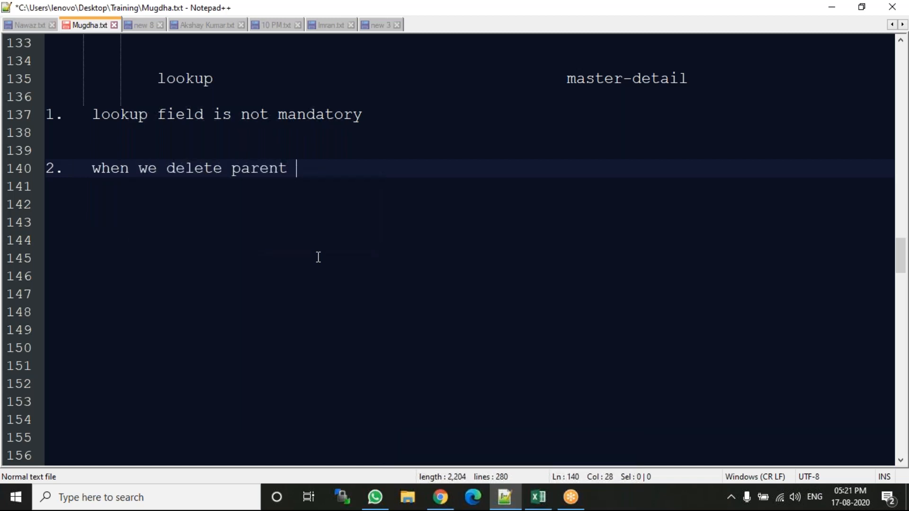
type("object rec,")
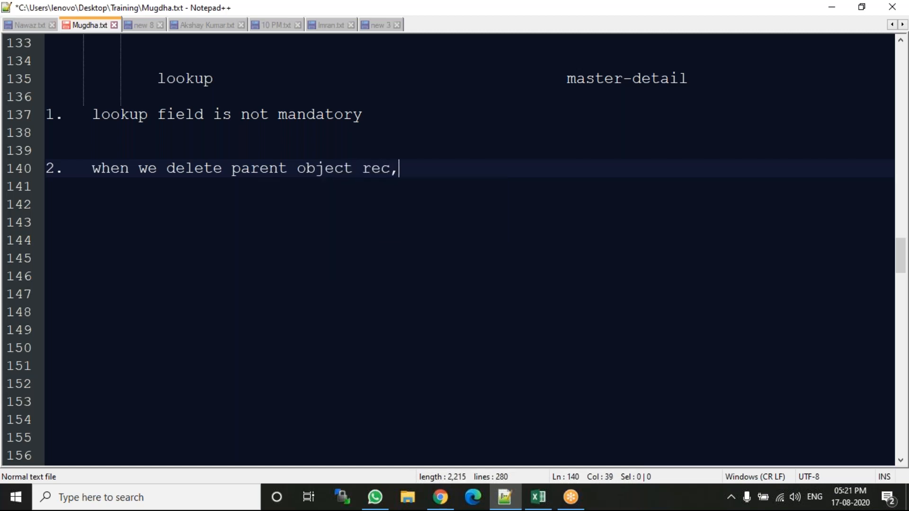
Continue point 2 on an indented line 141 with "child object rec value removed".
key("Return")
key("Tab")
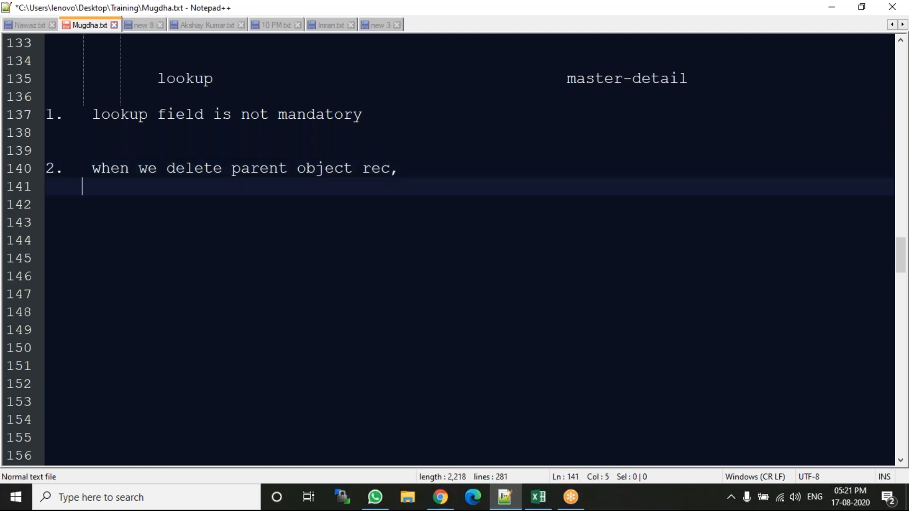
type("child ")
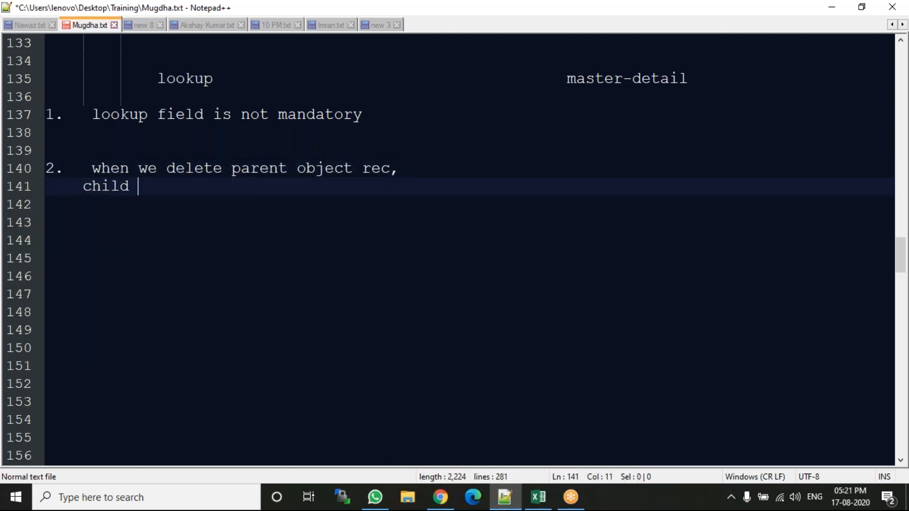
type("object re")
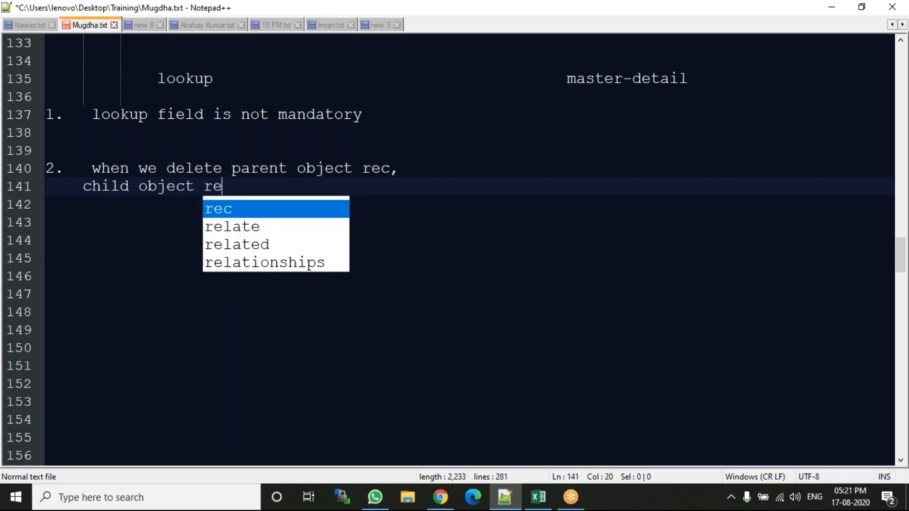
type("c also gets")
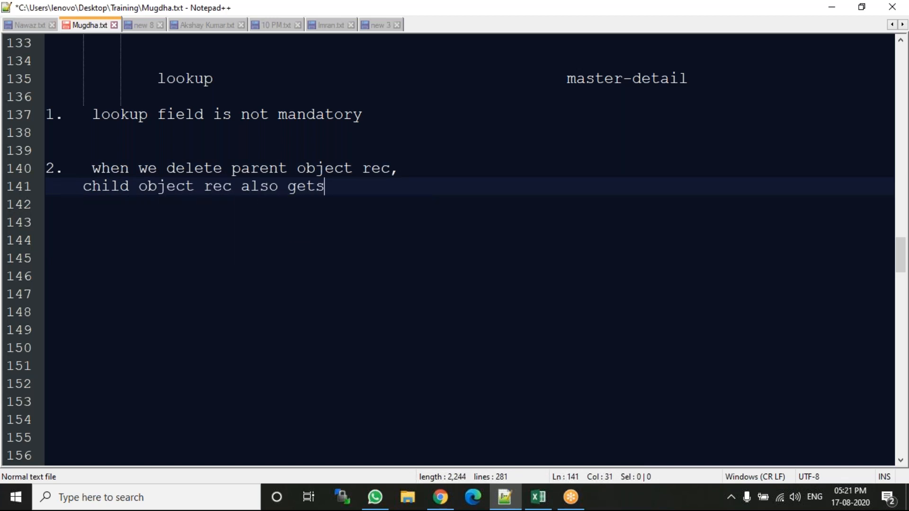
key("BackSpace")
key("BackSpace")
key("BackSpace")
key("BackSpace")
key("BackSpace")
key("BackSpace")
key("BackSpace")
key("BackSpace")
key("BackSpace")
key("BackSpace")
type("valu")
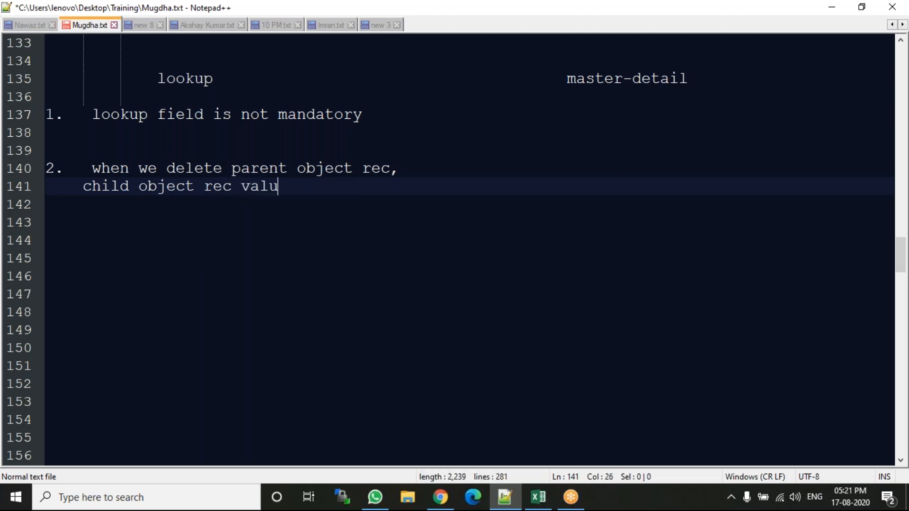
type("e removed")
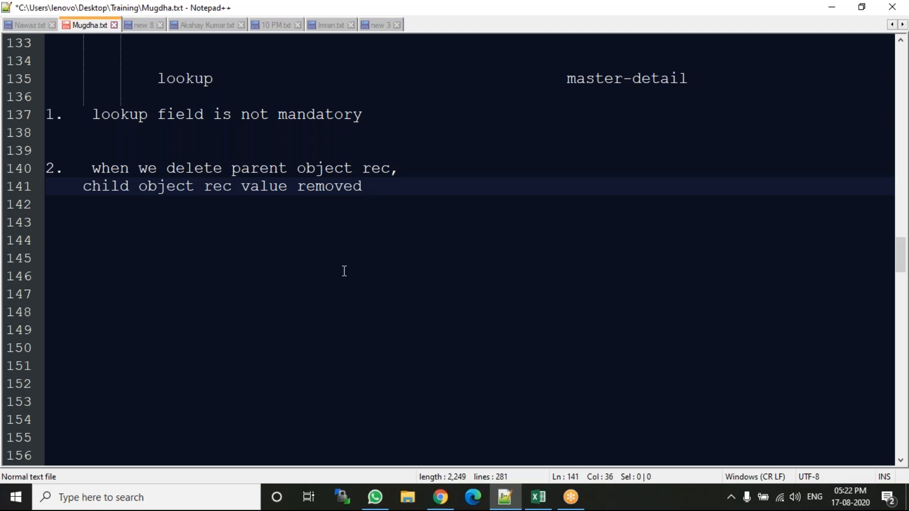
Switch to Chrome and delete both existing student records from the Students object.
left_click(441, 497)
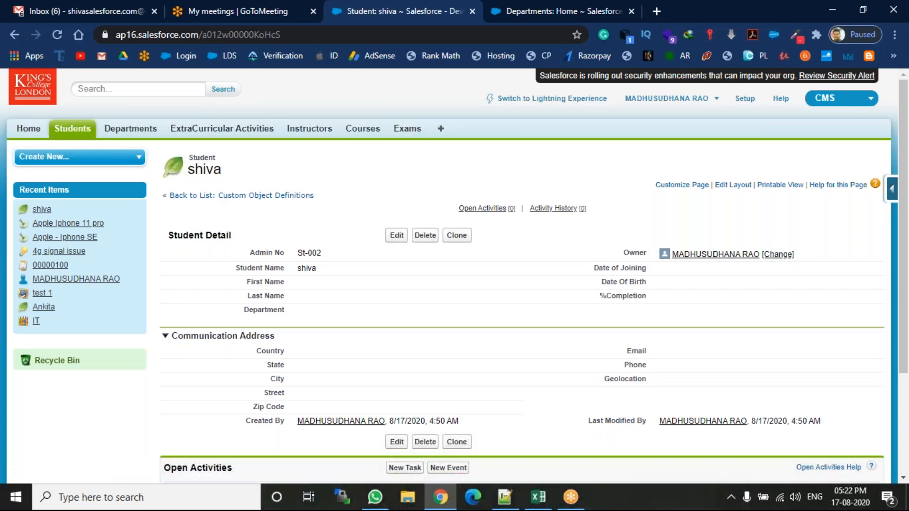
left_click(59, 129)
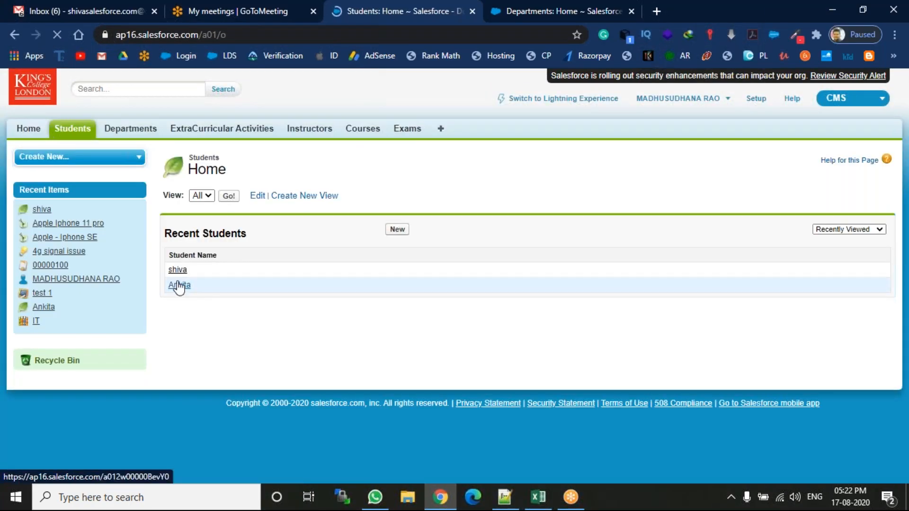
left_click(179, 285)
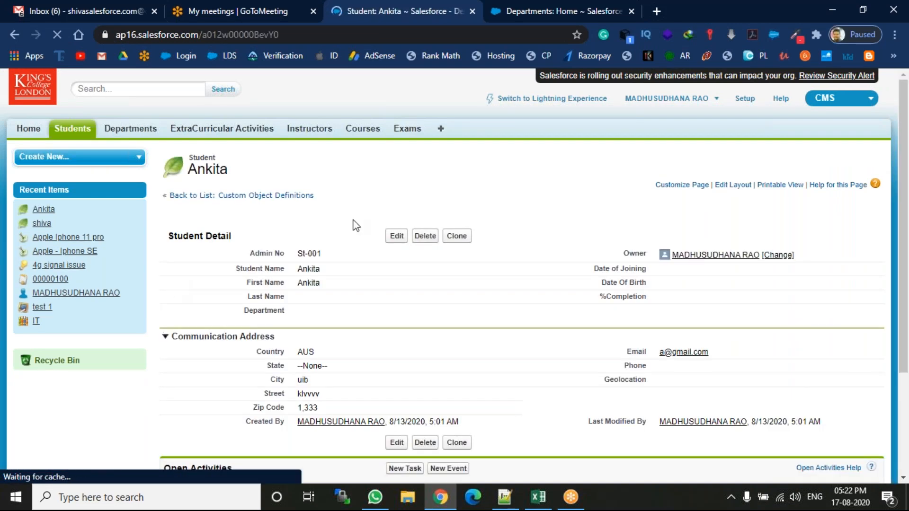
left_click(425, 236)
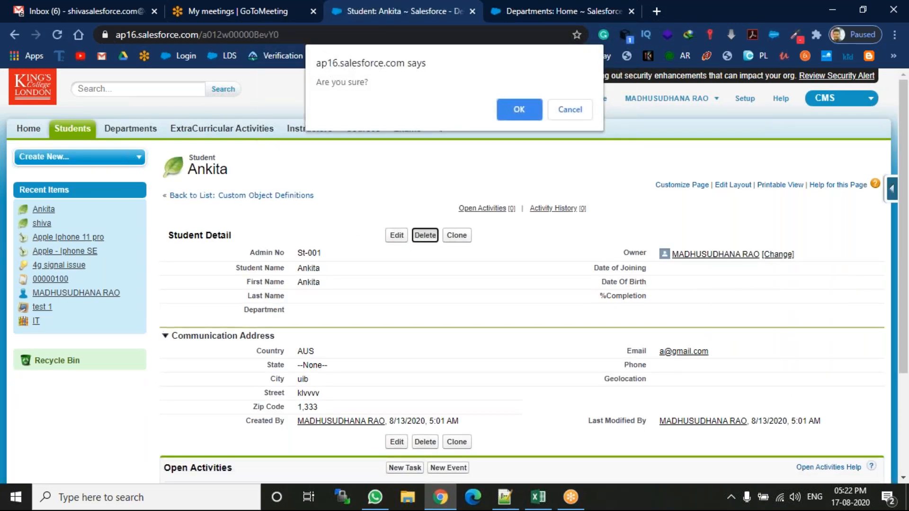
left_click(519, 105)
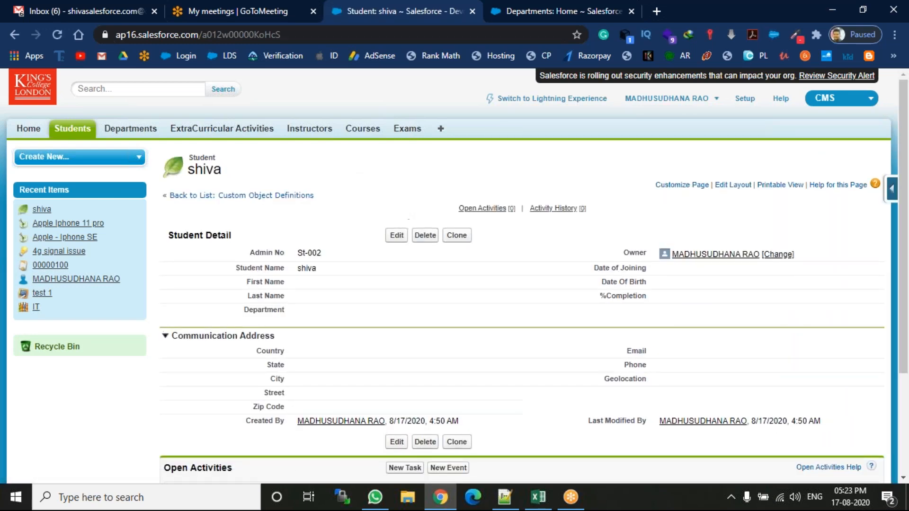
left_click(425, 236)
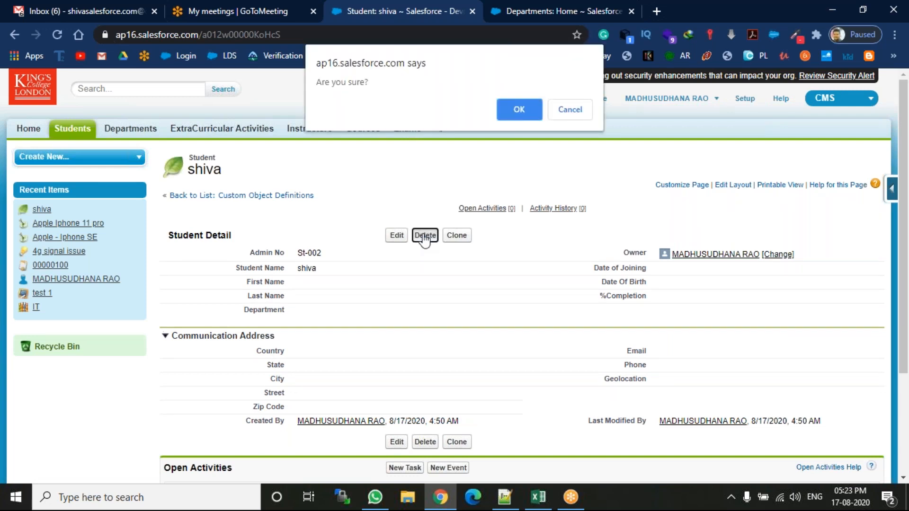
left_click(514, 112)
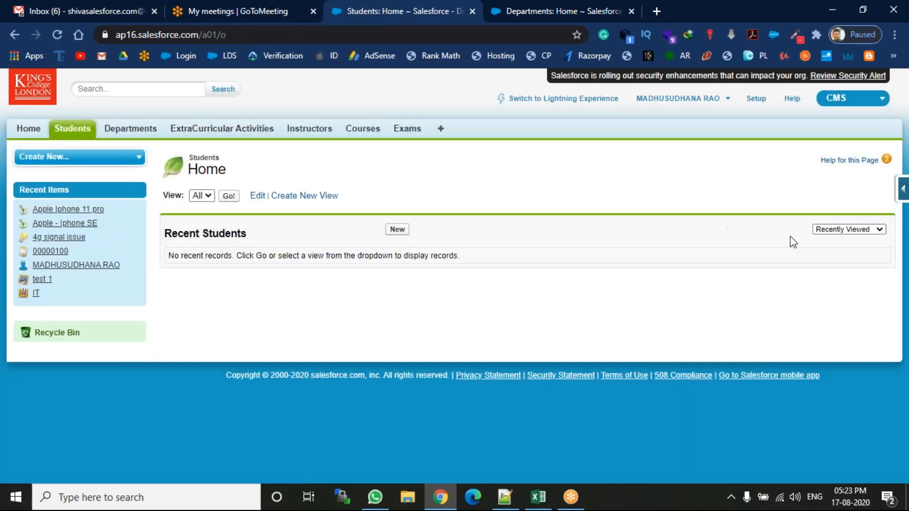
Change the Student object's Department field type to Master-Detail Relationship, keep the Read/Write sharing setting, and save it.
left_click(901, 194)
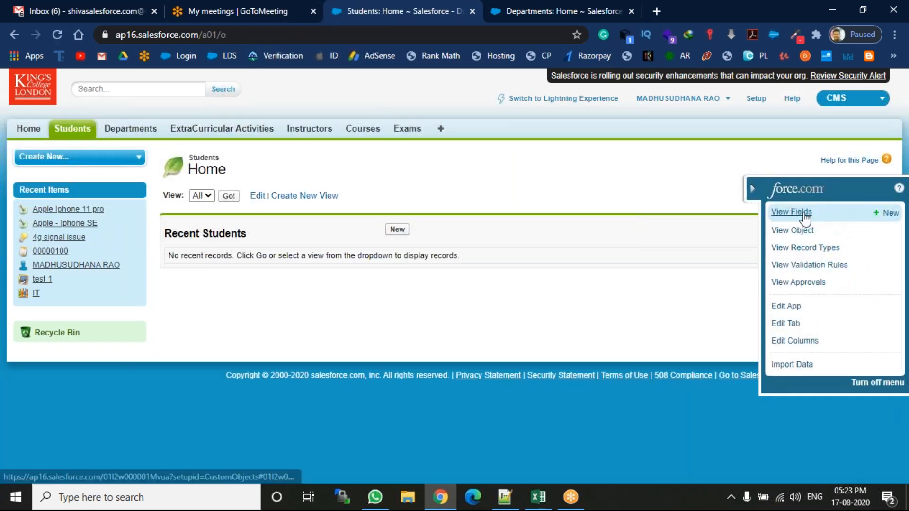
left_click(805, 213)
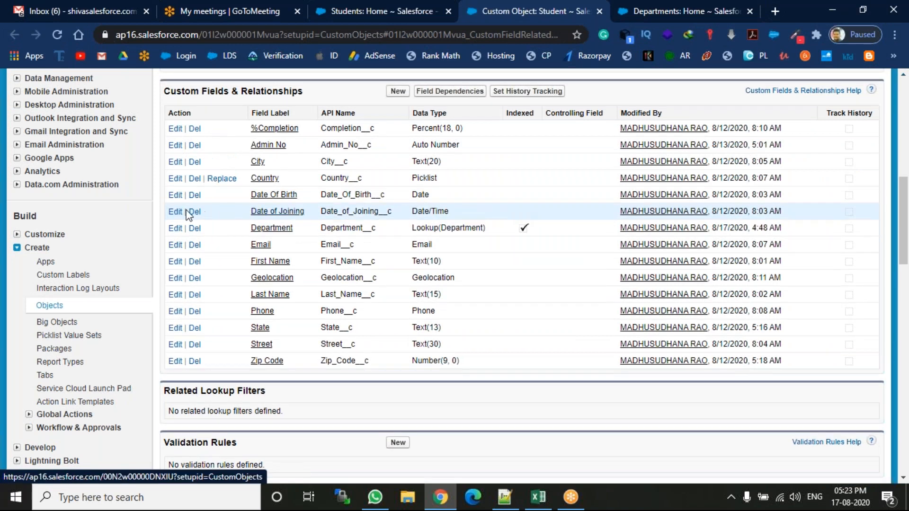
left_click(175, 228)
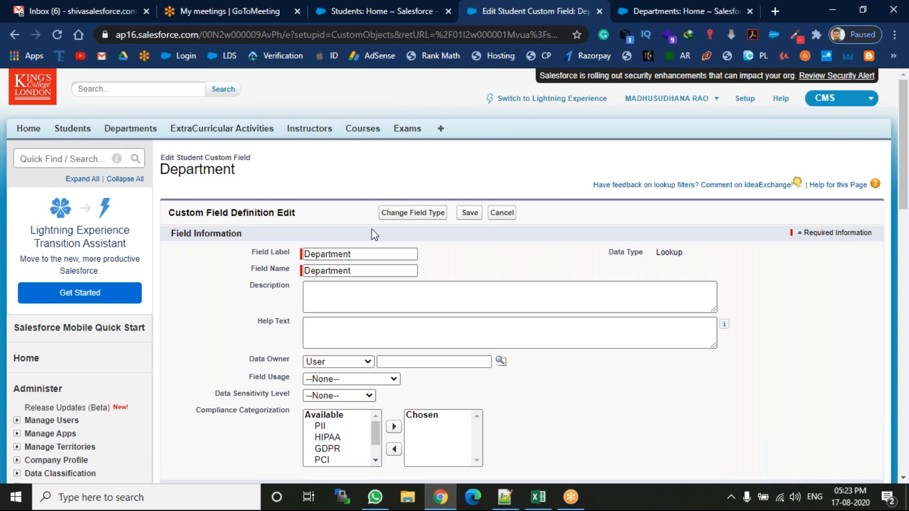
left_click(401, 218)
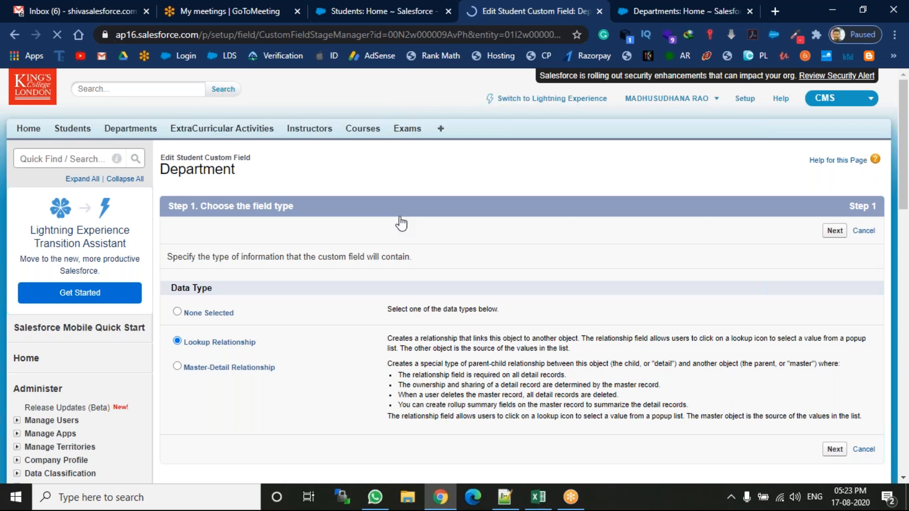
left_click(237, 370)
left_click(833, 232)
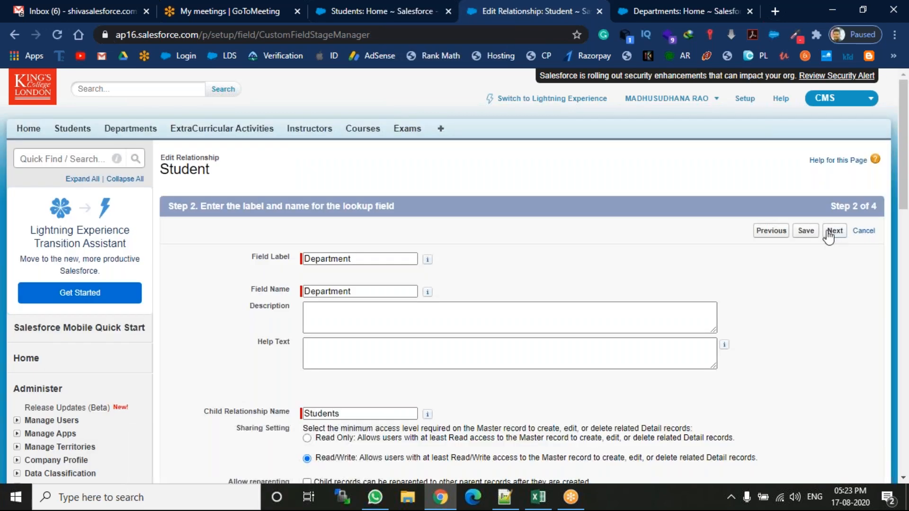
left_click(805, 231)
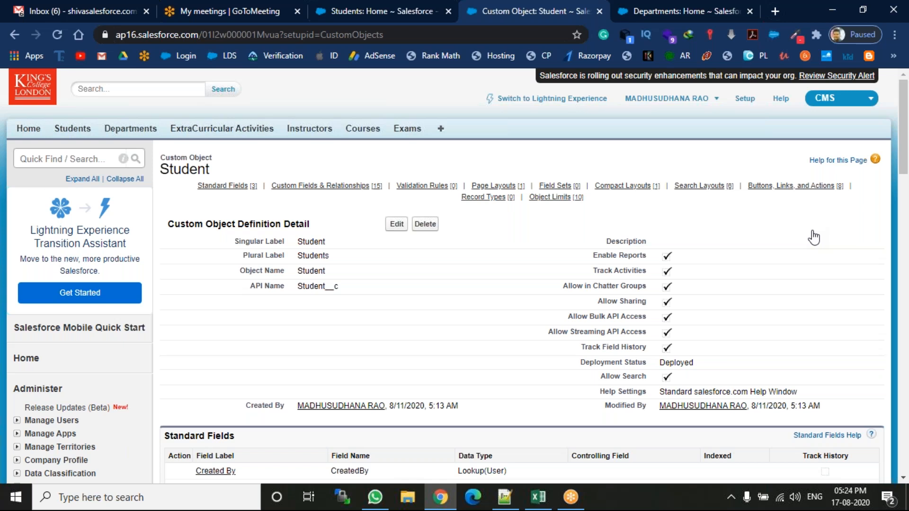
Open a blank new Student form, switch to Notepad++ and write "1. mandatory" in the master-detail column on line 137.
left_click(416, 10)
left_click(397, 232)
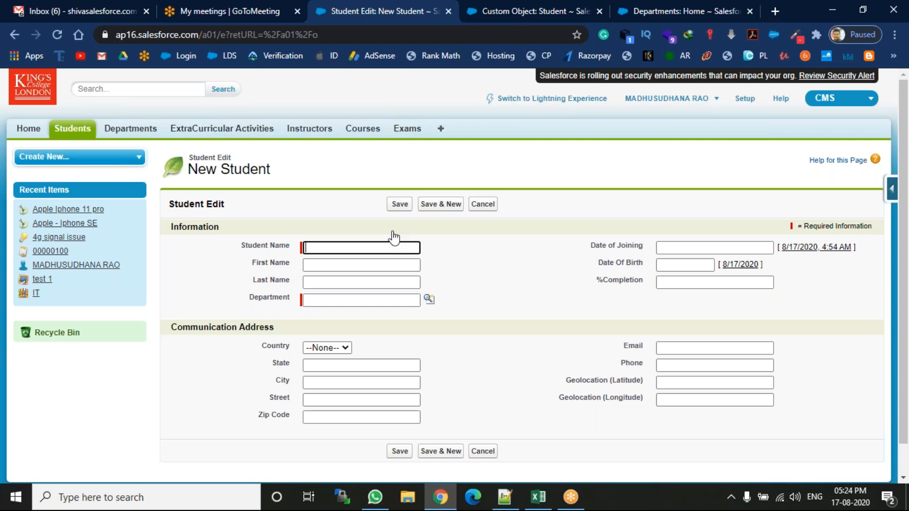
left_click(505, 497)
left_click(443, 113)
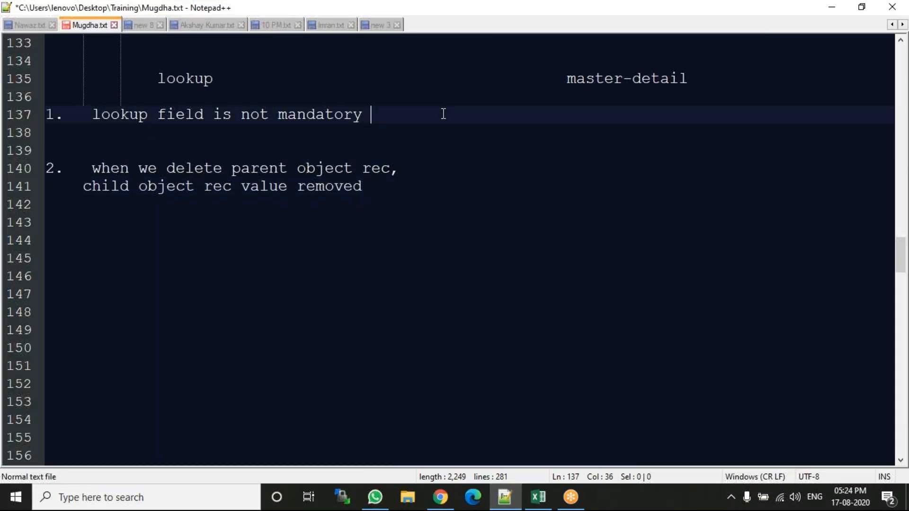
key("Tab")
key("Tab")
type("1. mandatory")
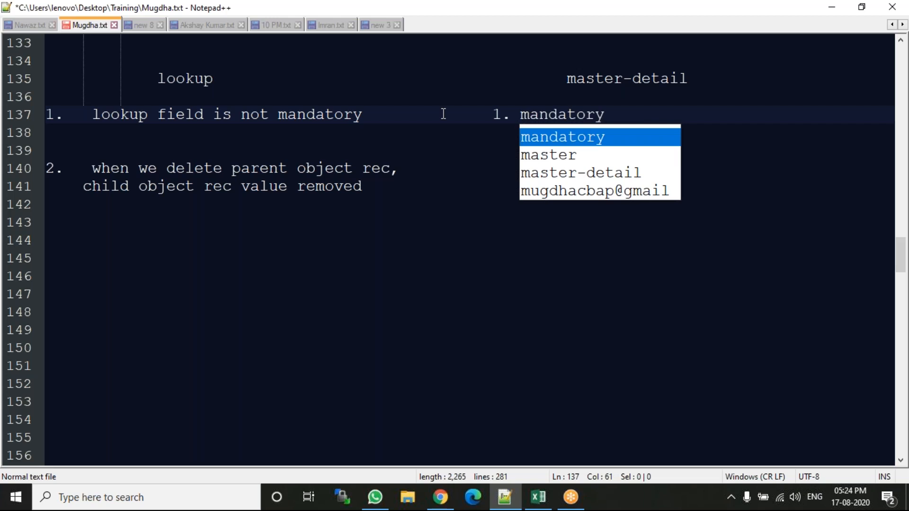
key("Escape")
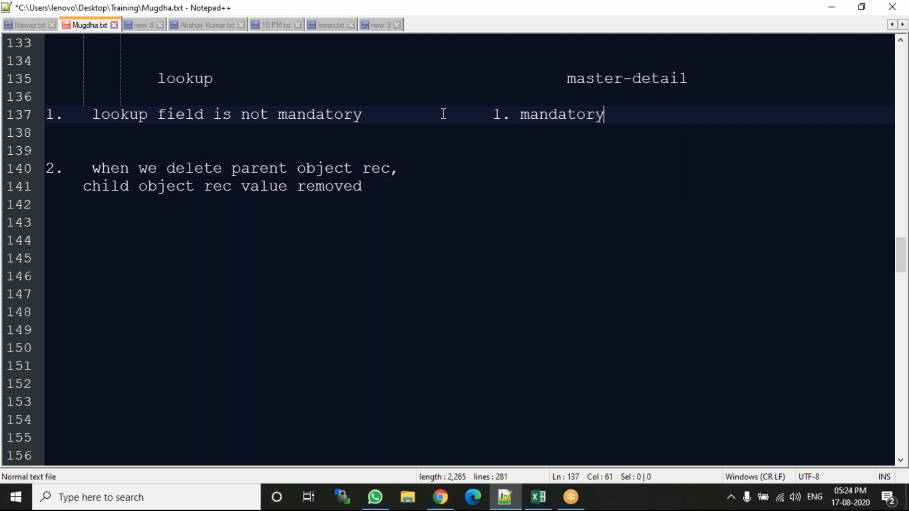
Start the second point of the master-detail column with "2." on line 140.
key("Down")
key("Down")
key("Down")
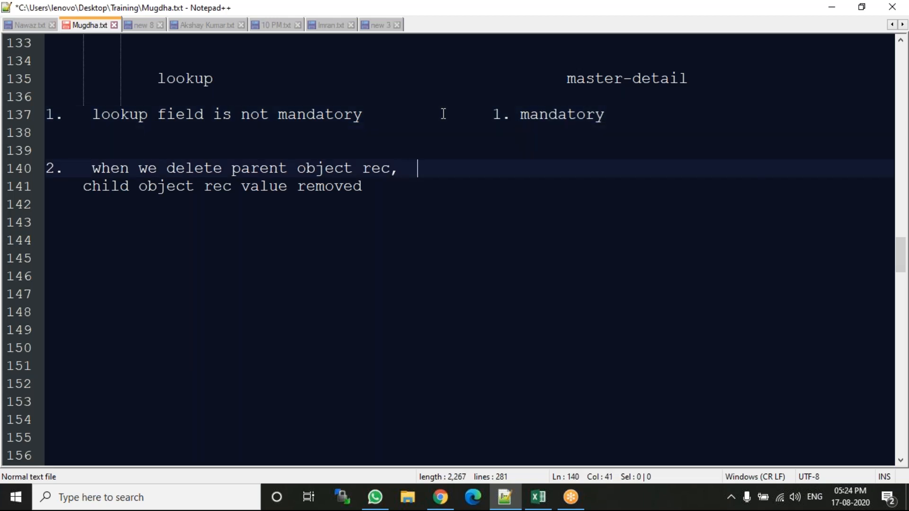
type("2.")
Switch to Chrome and create a new Department record with the department name "finance".
left_click(447, 501)
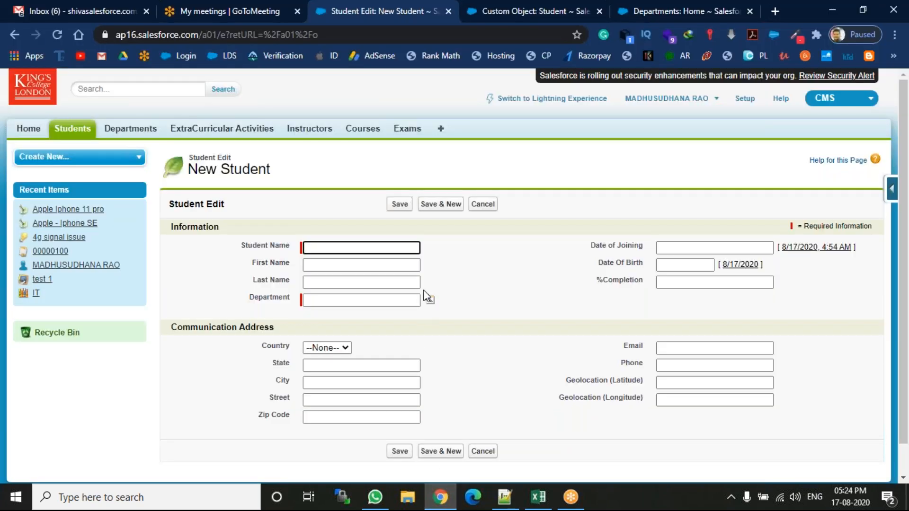
left_click(464, 4)
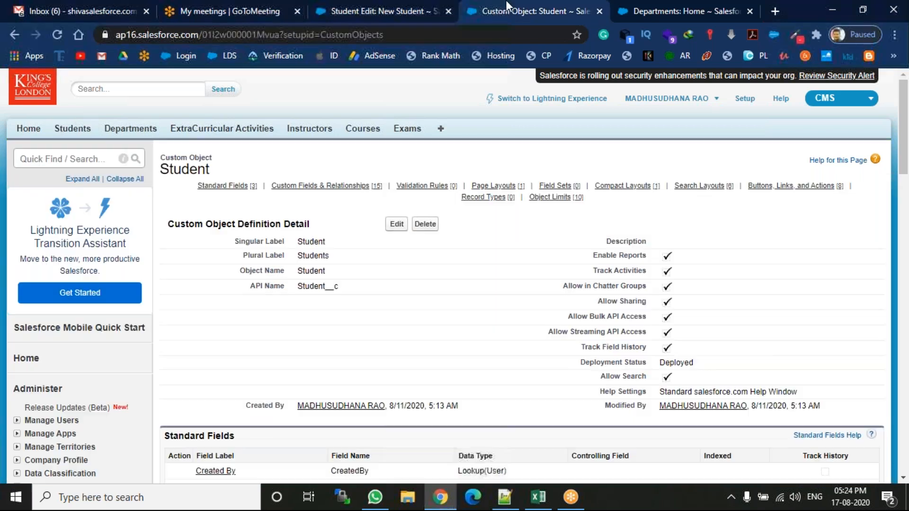
left_click(131, 133)
left_click(752, 10)
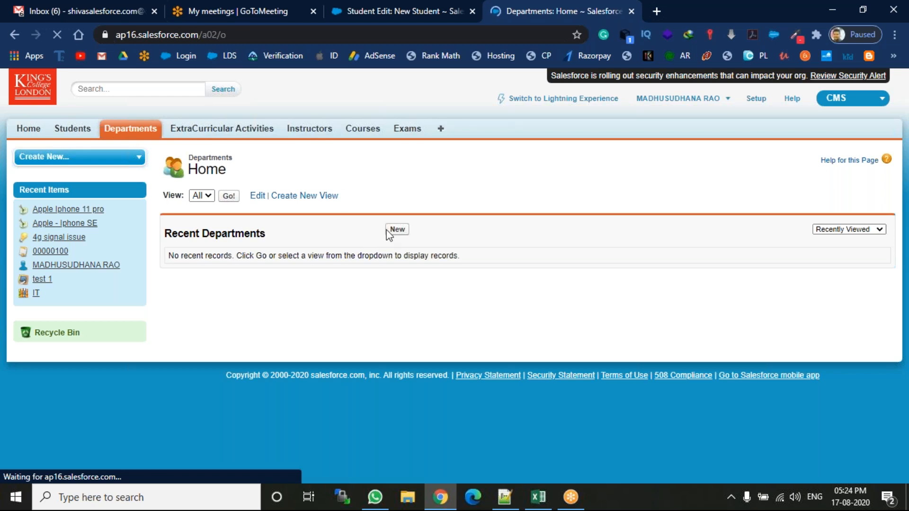
left_click(389, 231)
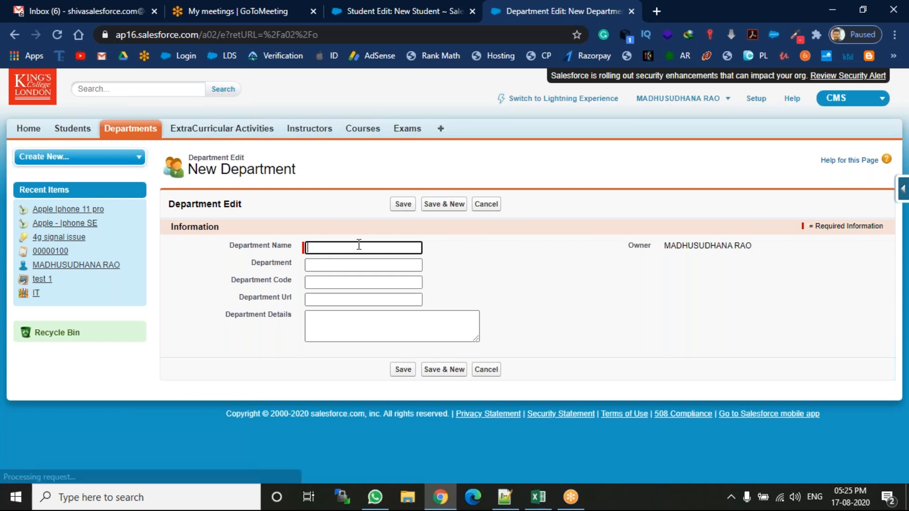
left_click(359, 245)
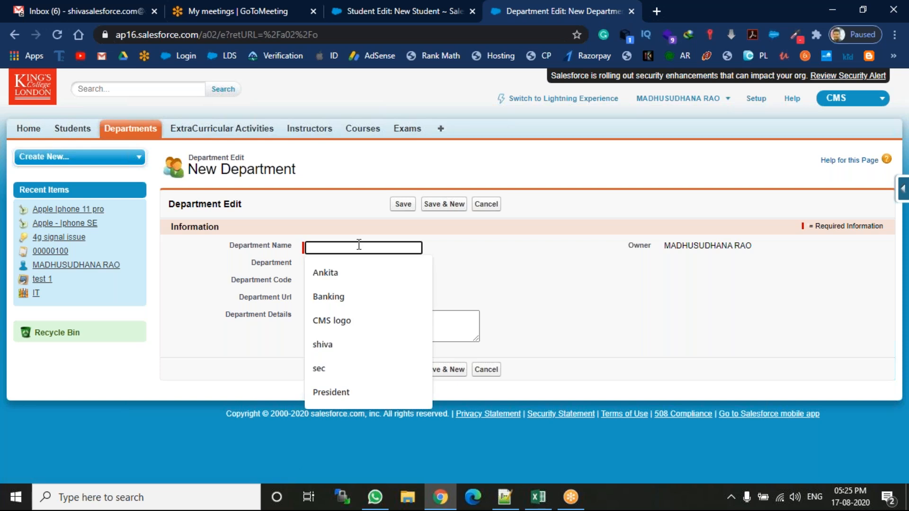
type("finance")
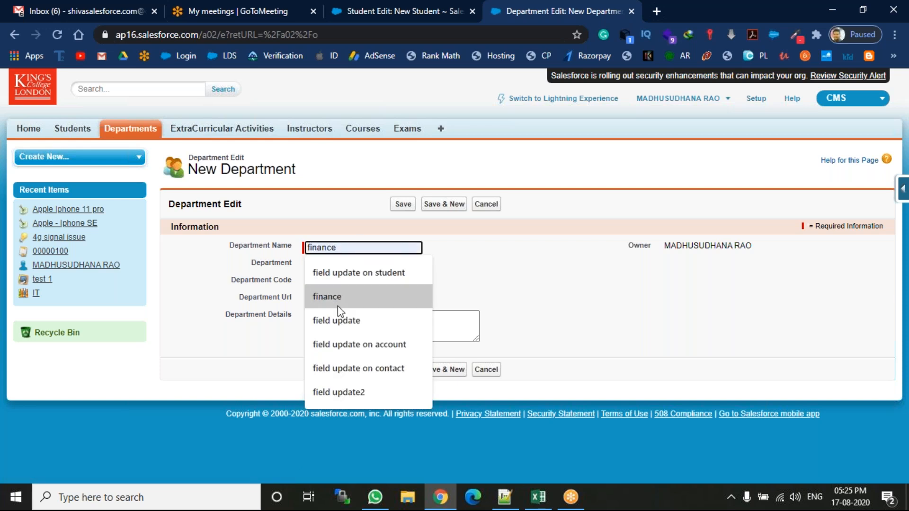
left_click(337, 303)
left_click(403, 204)
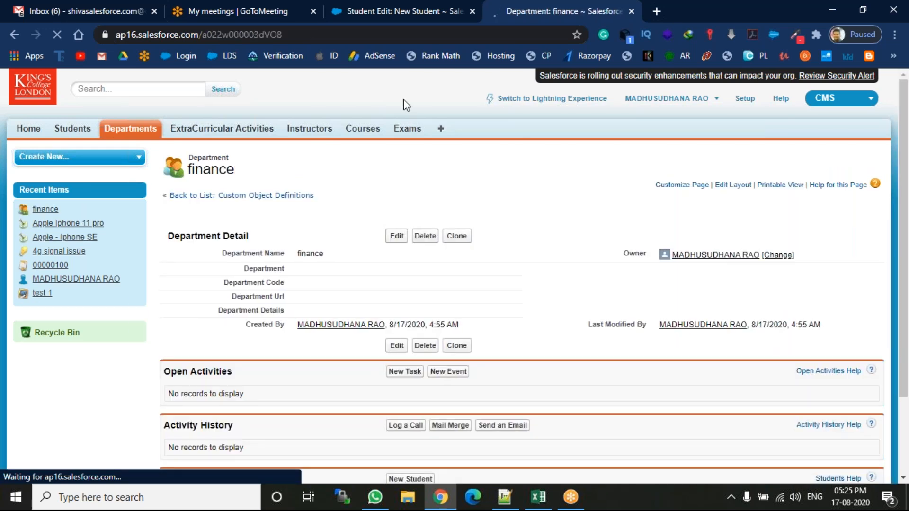
Fill in the new Student form with a suggested student's name and address, assign the finance department, and save the record.
left_click(434, 8)
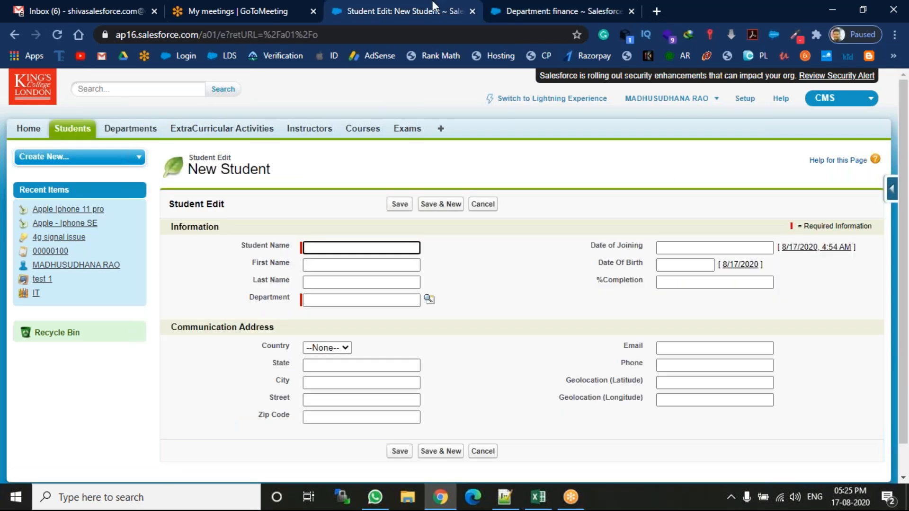
left_click(382, 249)
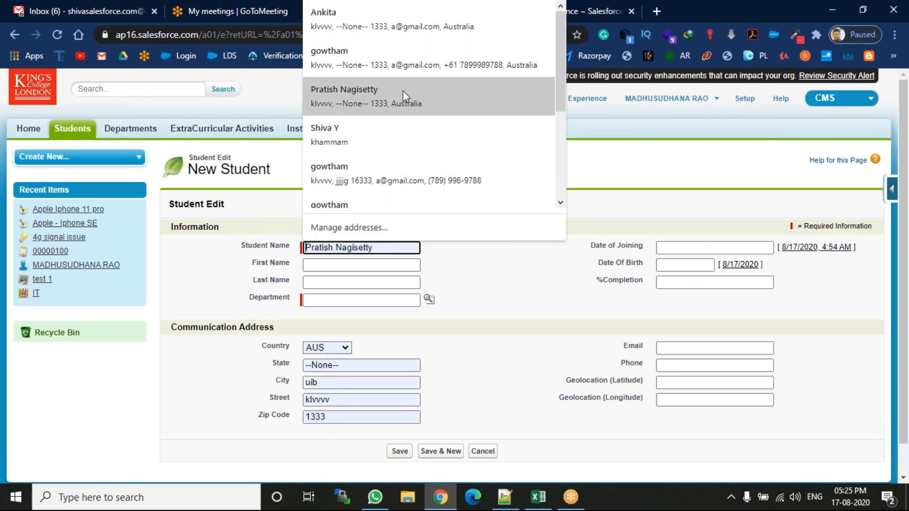
left_click(403, 90)
left_click(428, 300)
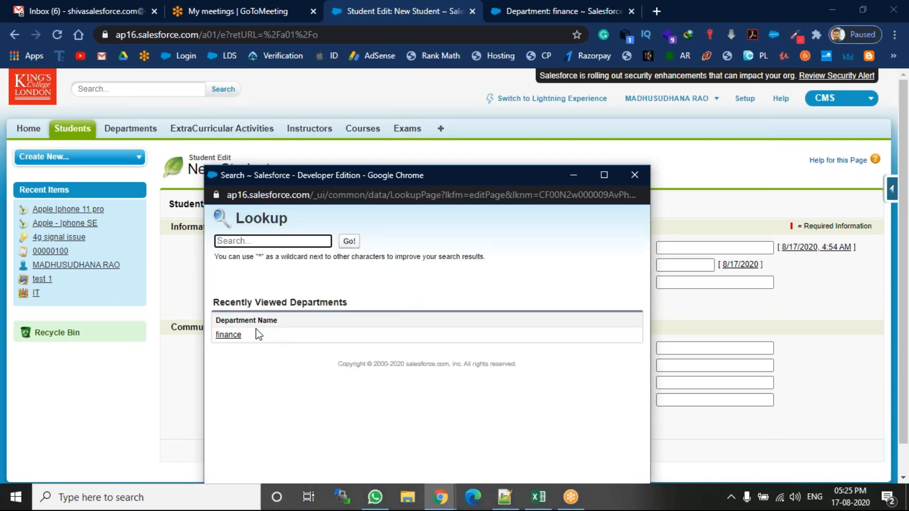
left_click(233, 334)
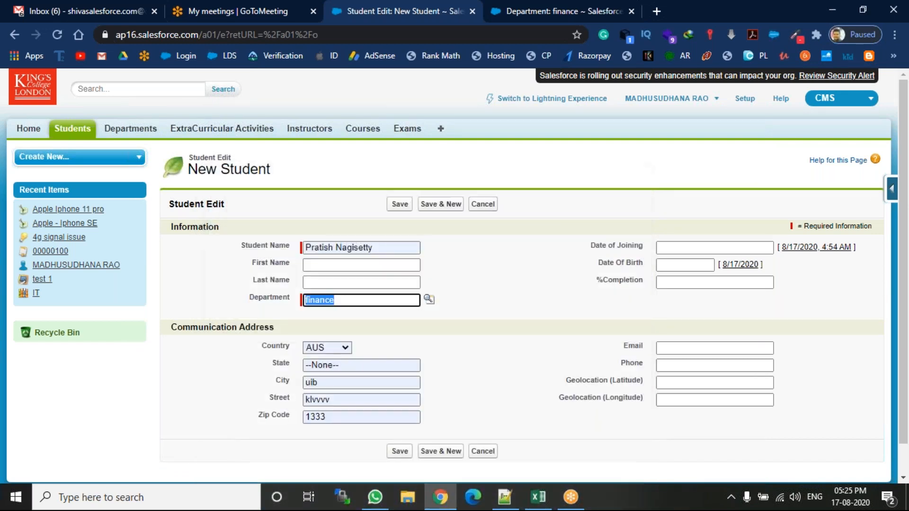
left_click(403, 204)
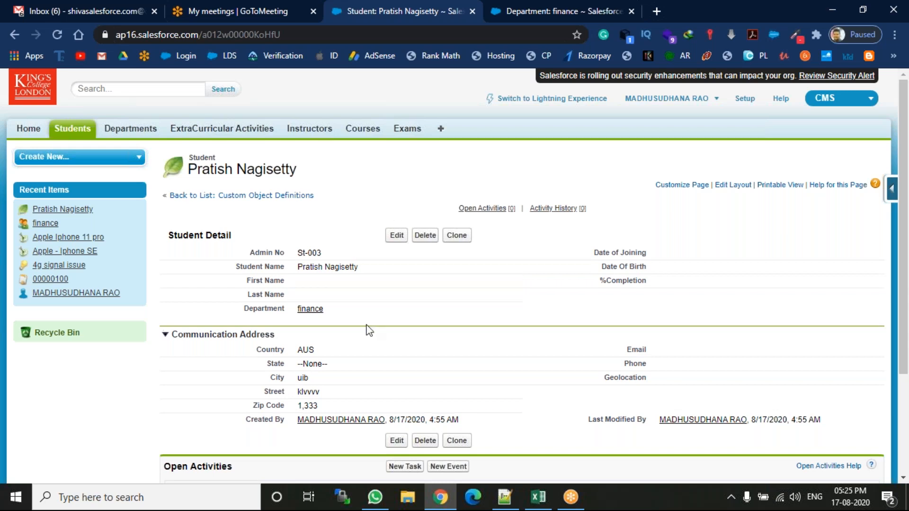
Delete the finance department record and reload the related student's record page.
left_click(590, 4)
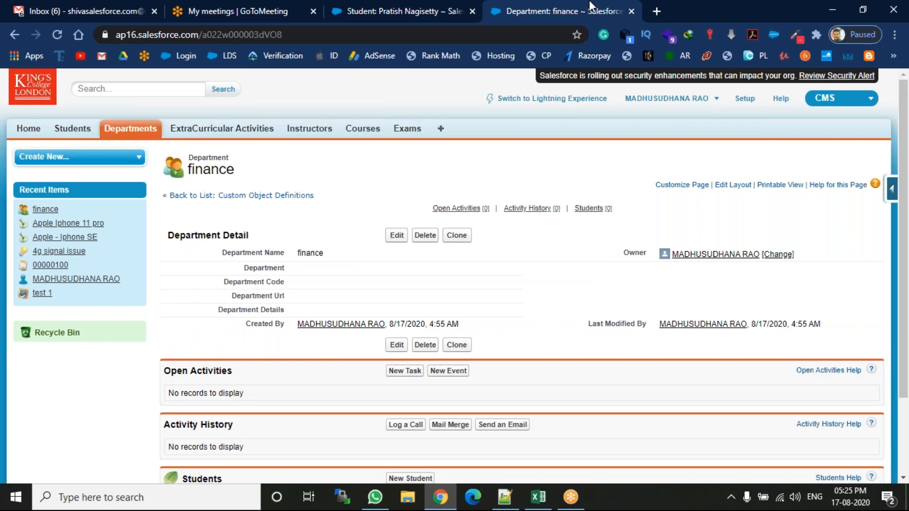
left_click(411, 11)
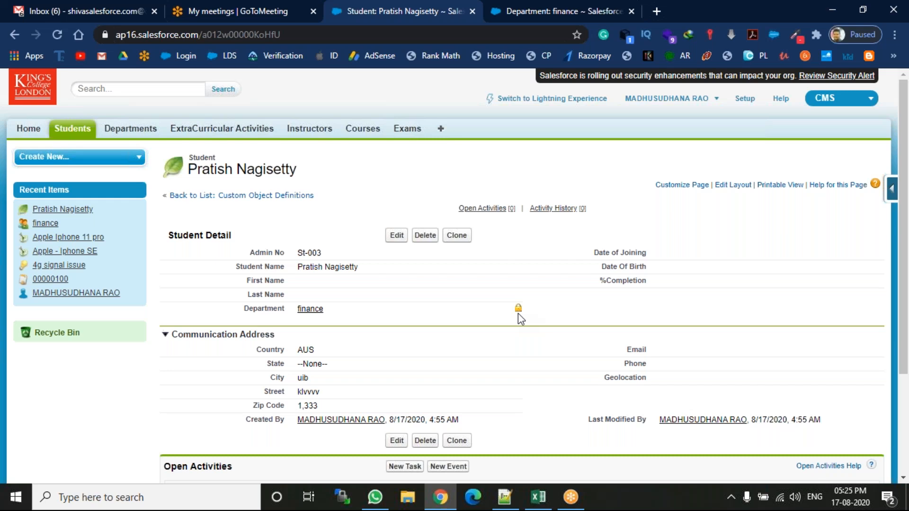
left_click(561, 5)
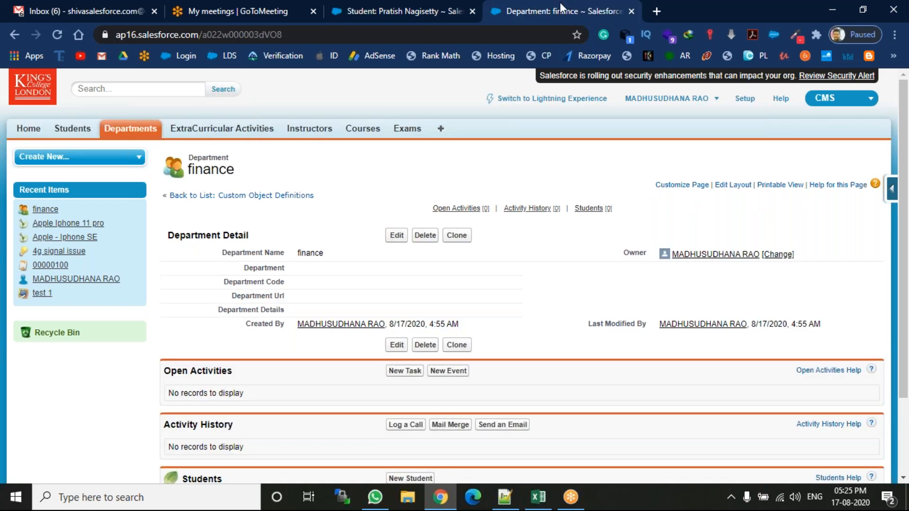
left_click(424, 235)
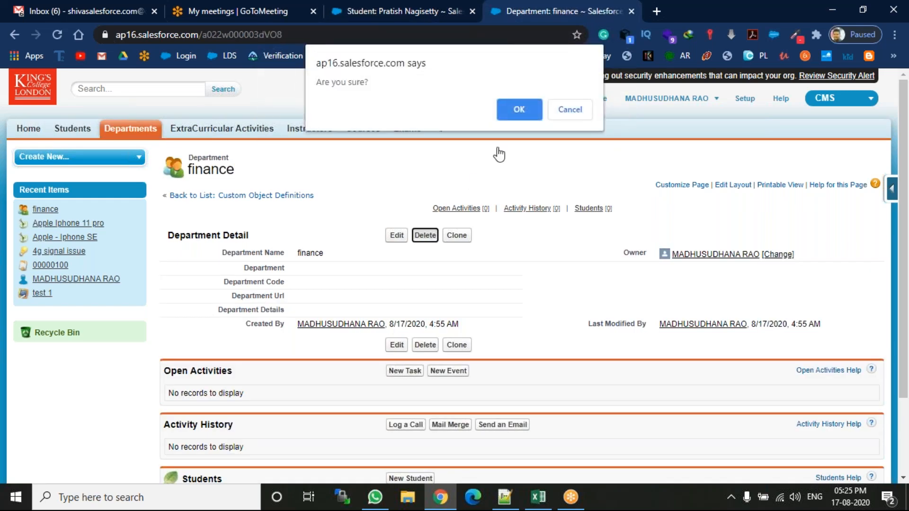
left_click(524, 114)
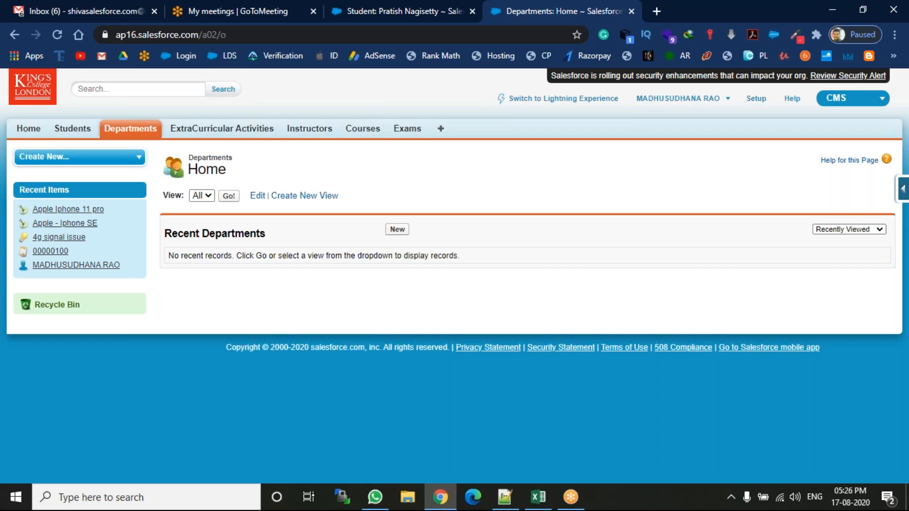
left_click(410, 6)
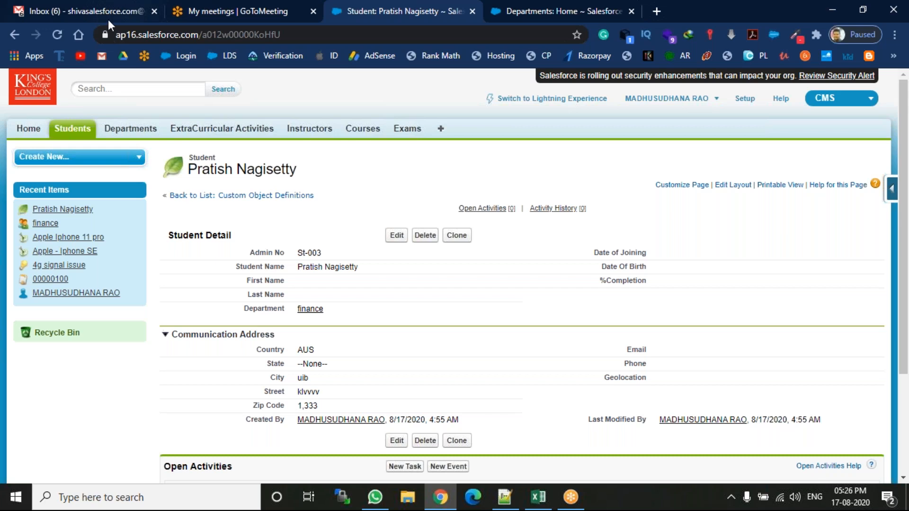
left_click(57, 35)
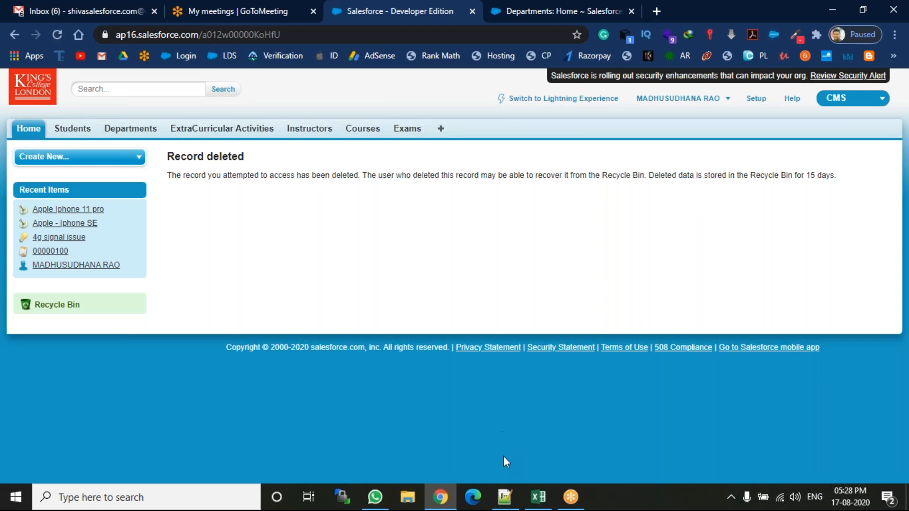
Switch to Notepad++ and continue master-detail point 2 on line 140 with "if we del parent obj rec,".
left_click(504, 497)
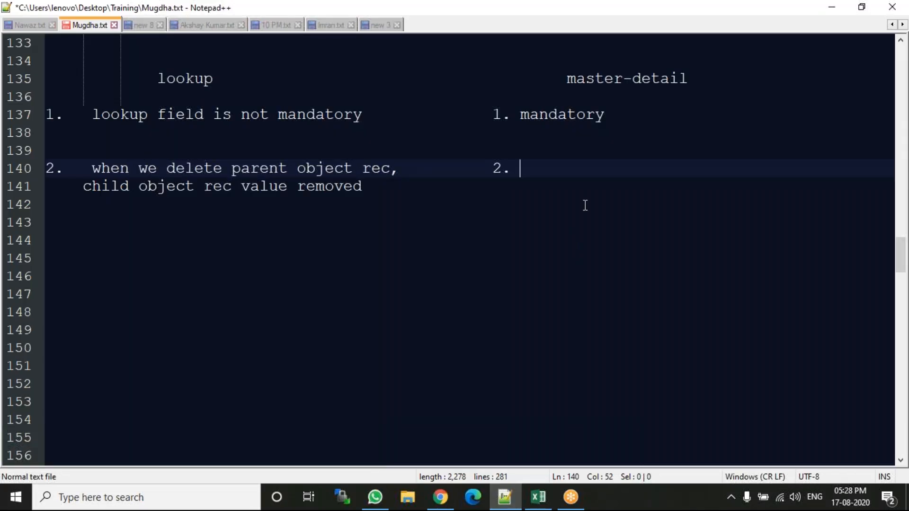
type("if we del paren")
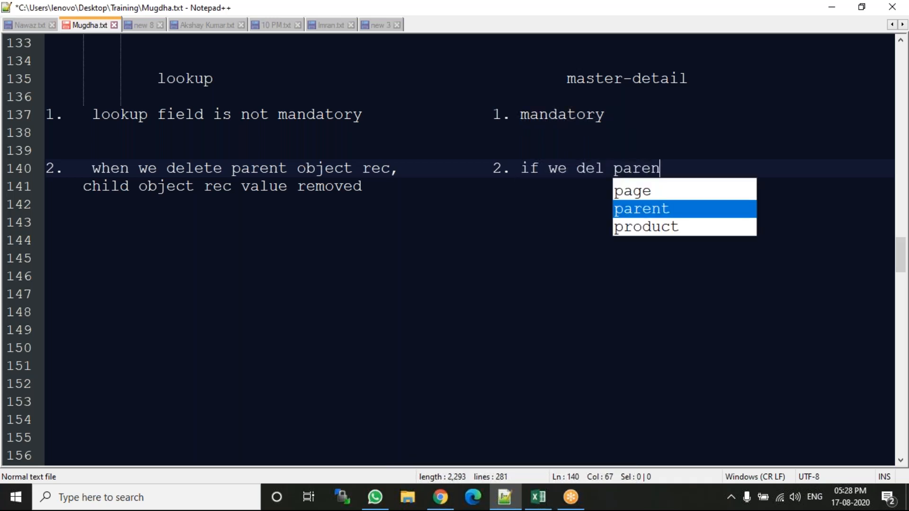
type("t obj rec,")
Continue master-detail point 2 on line 141 with "child obj rec also gets deleted", aligned under the text above.
key("Down")
key("Tab")
key("Tab")
key("Tab")
key("Tab")
key("Tab")
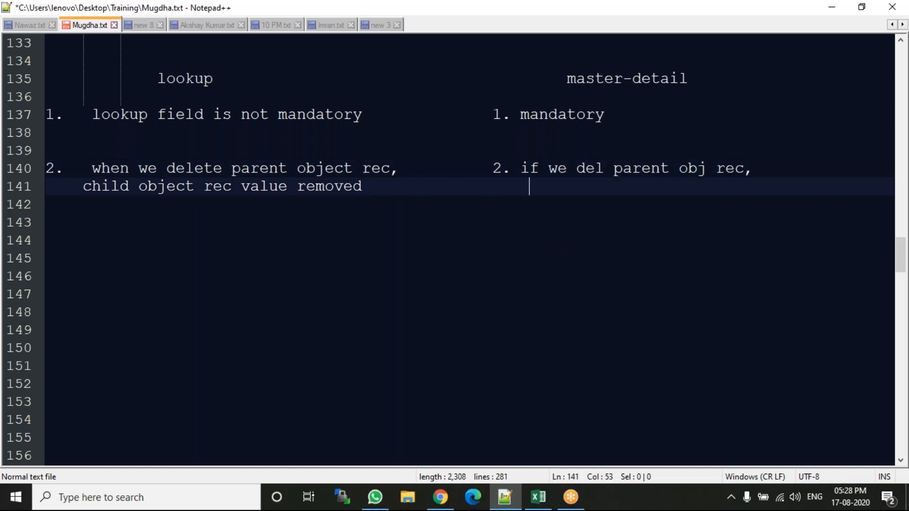
type("child obj")
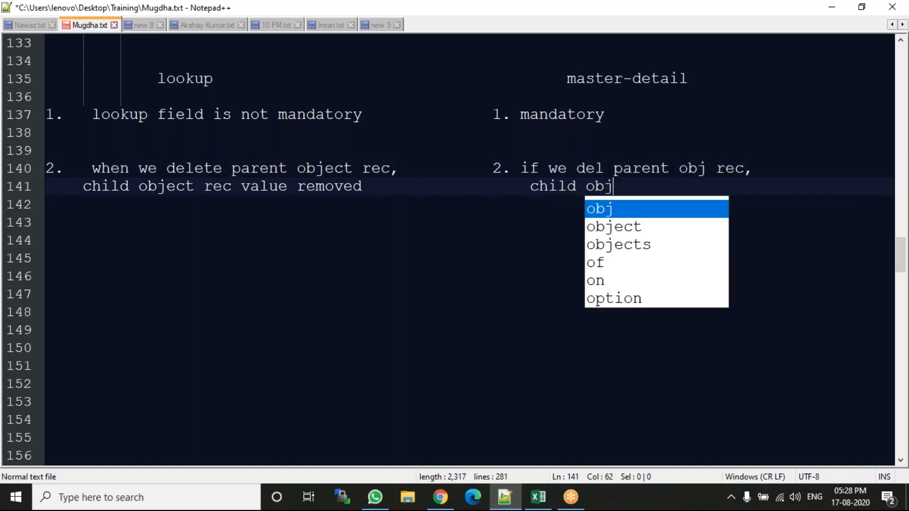
type(" rec alo")
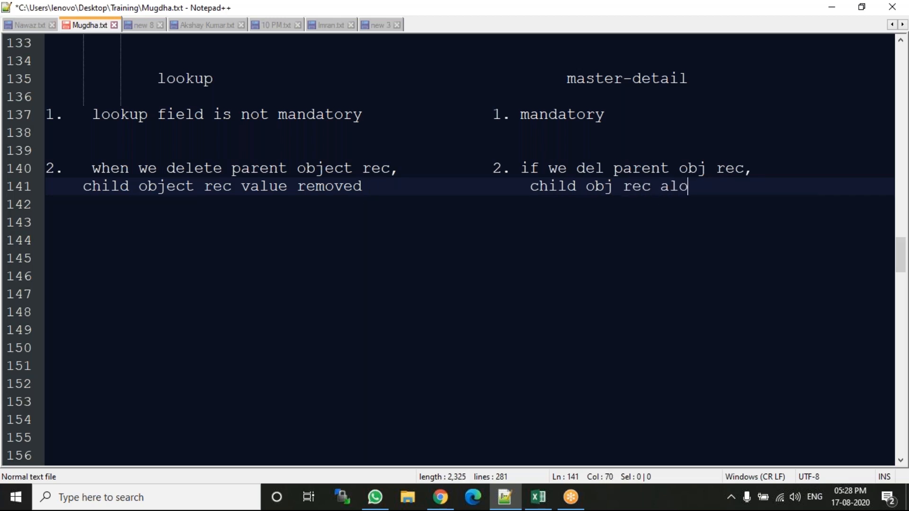
key("BackSpace")
type("s")
type("o get")
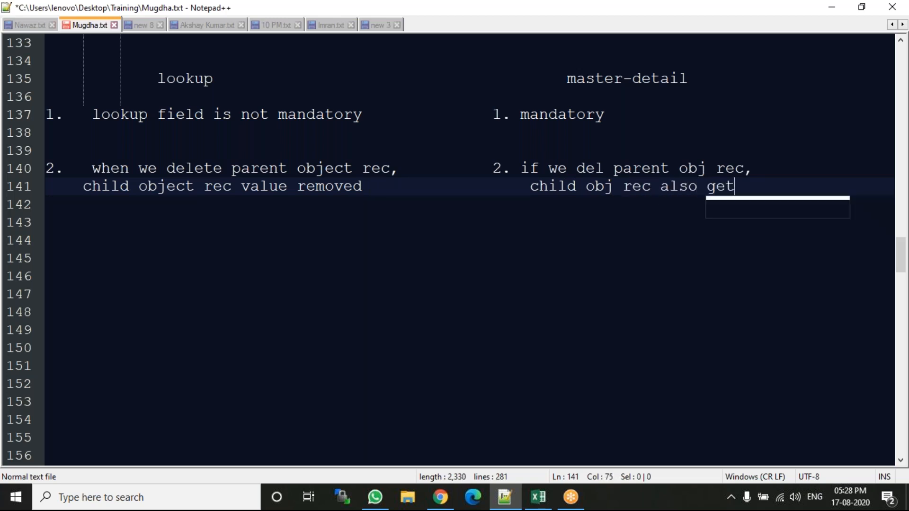
type("s detet")
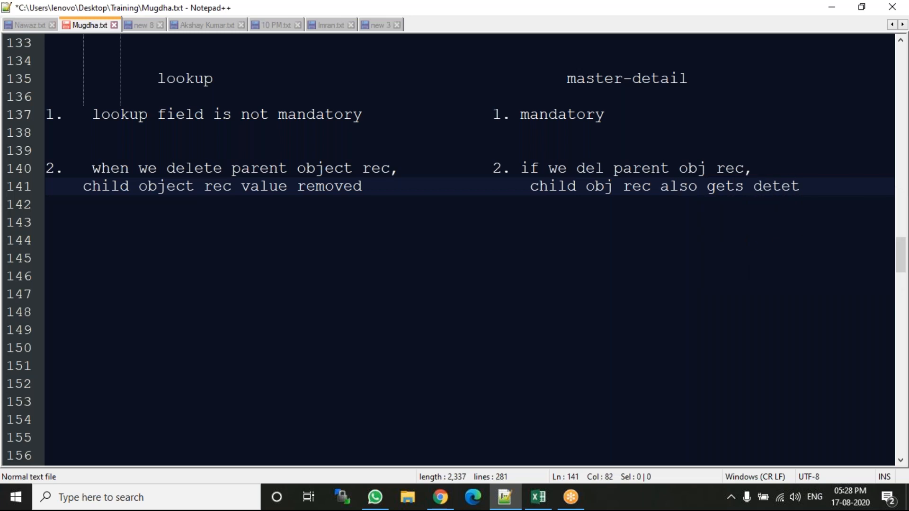
key("BackSpace")
key("BackSpace")
key("BackSpace")
type("leted")
Add point 3 to the lookup column on line 143 with the text "3. 24 lookup".
key("Return")
key("Return")
key("BackSpace")
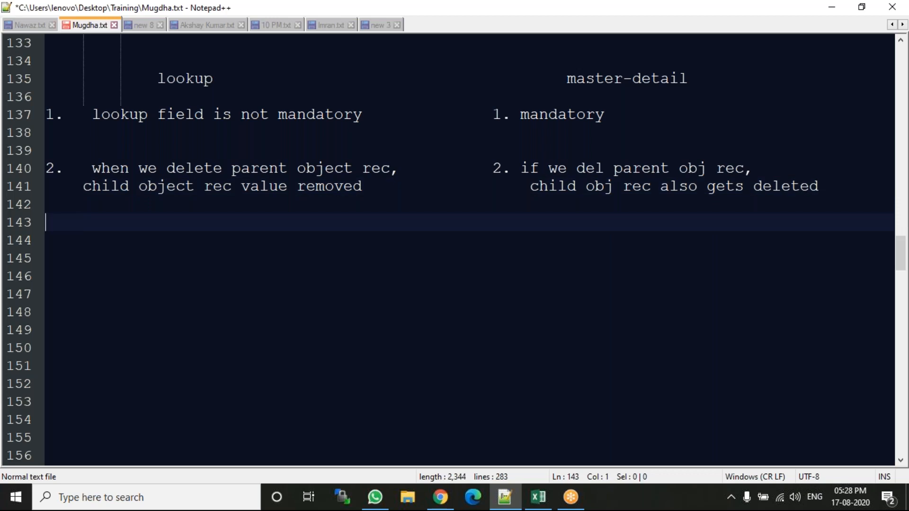
type("3. ")
type("24v")
key("BackSpace")
type("lookup")
Add point 3 to the master-detail column on line 143 with the text "3 master".
key("Tab")
key("Tab")
key("Tab")
key("Tab")
key("Tab")
key("Tab")
key("Tab")
key("Tab")
key("Tab")
type("3.")
key("Tab")
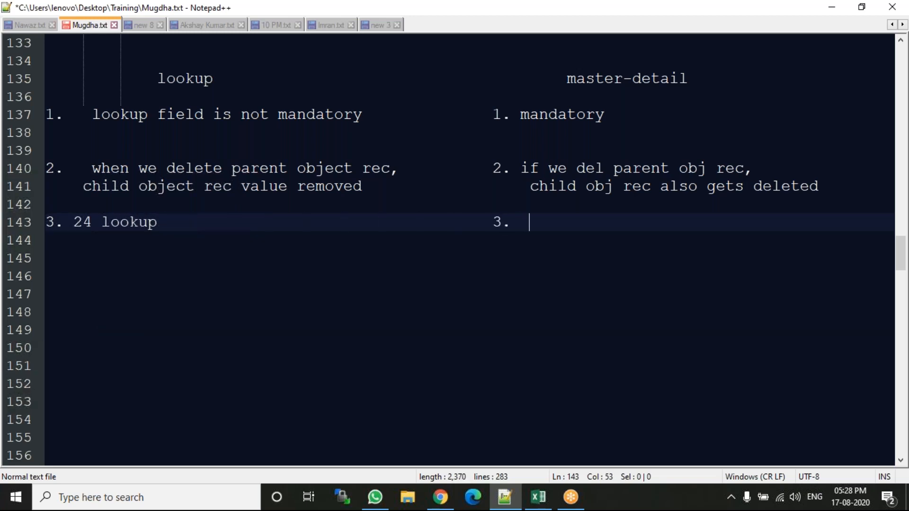
type("3 master")
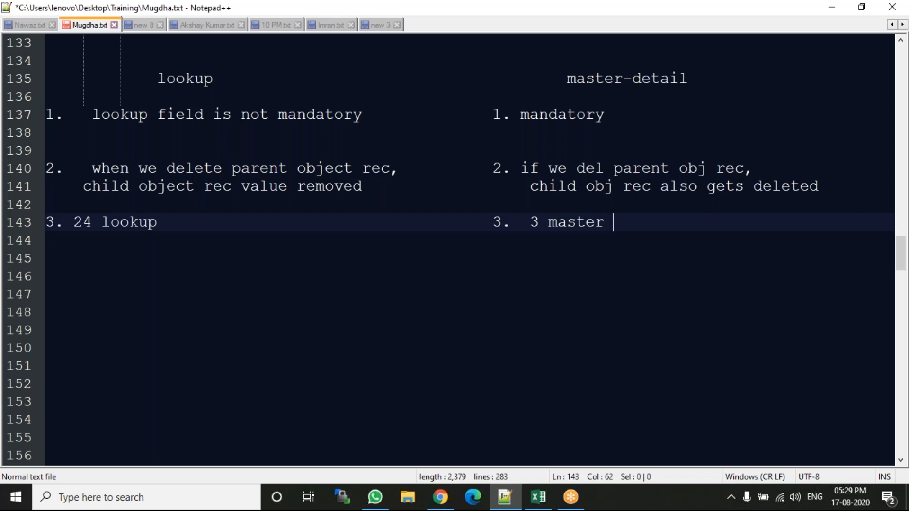
Start a numbered topic list on line 146, below the comparison, with "1. Relationships".
key("Return")
key("Return")
key("Return")
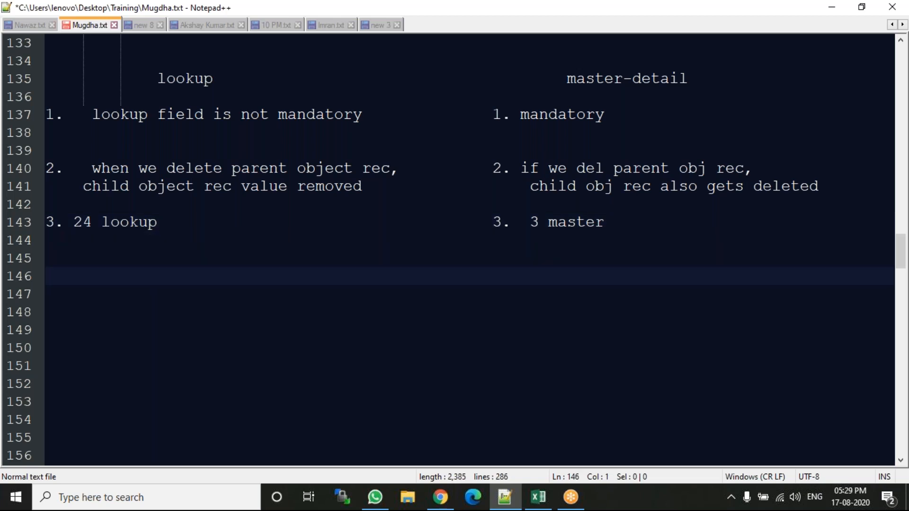
type("1. Re")
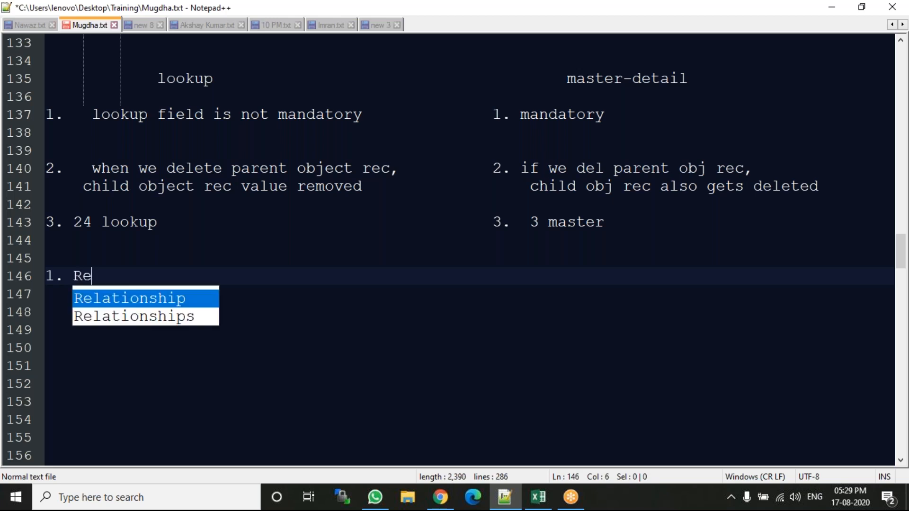
type("lationships")
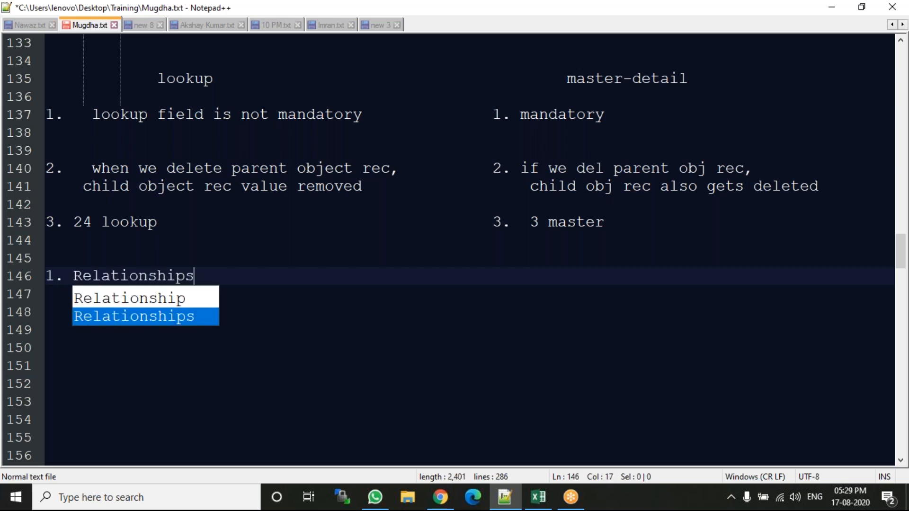
Add "2. Data Loader" as the second topic on line 147.
key("Return")
key("Return")
type("2.")
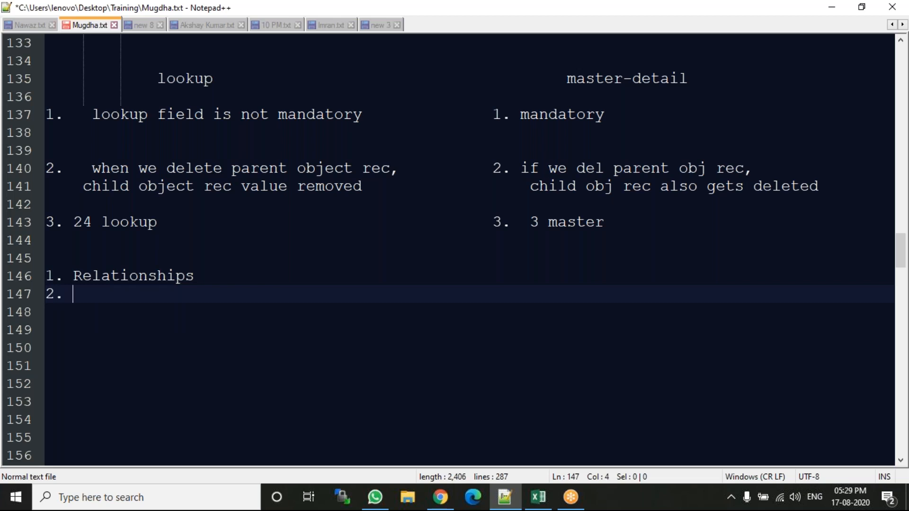
type(" Data l")
key("BackSpace")
type("Loader")
Add "3. workflows" and "4. Approval Process" to the topic list on lines 148 and 149.
key("Return")
type("3.")
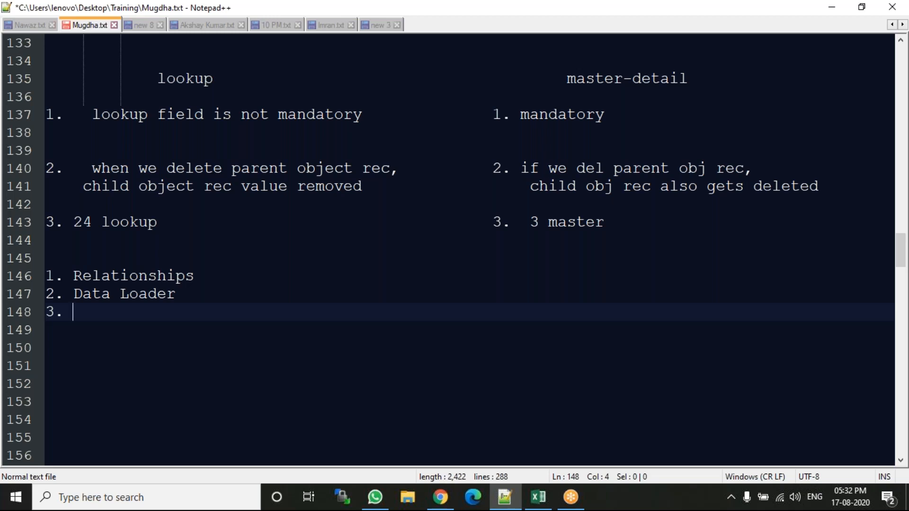
type("workflows")
key("Return")
type("4. Appro")
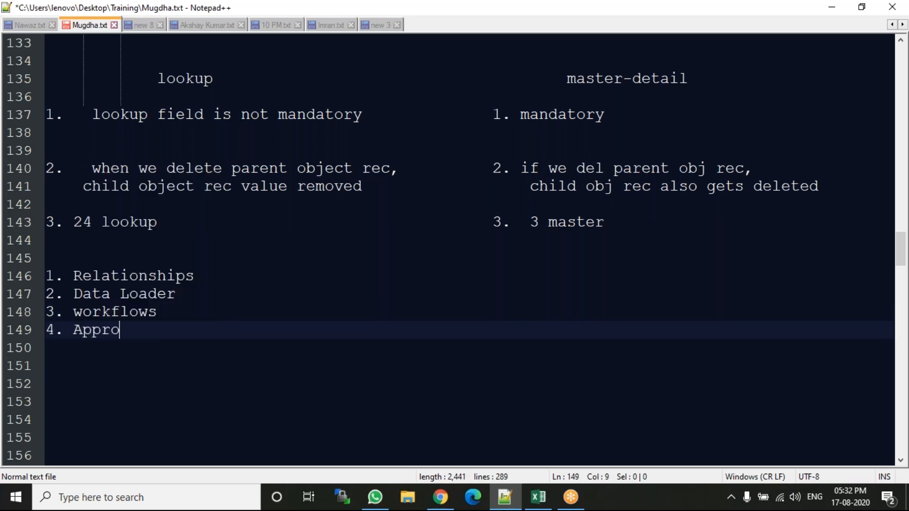
type("val ")
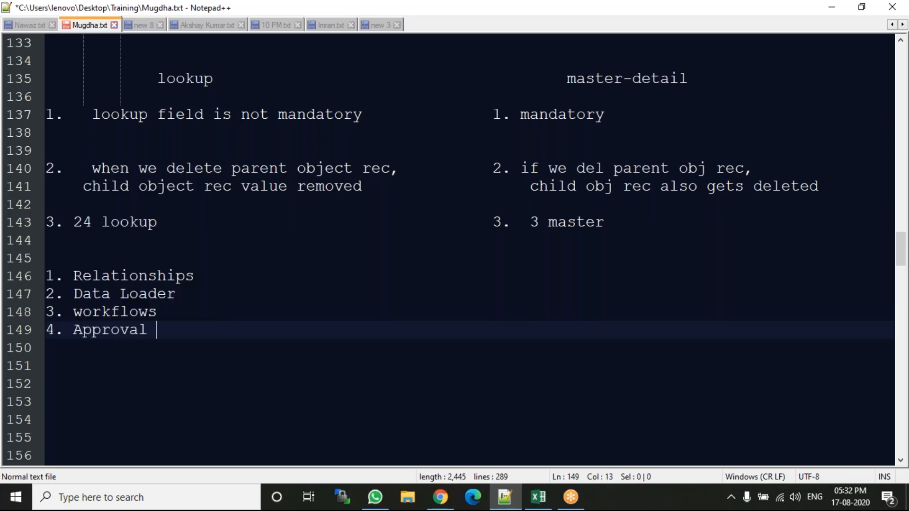
type("Process")
key("Return")
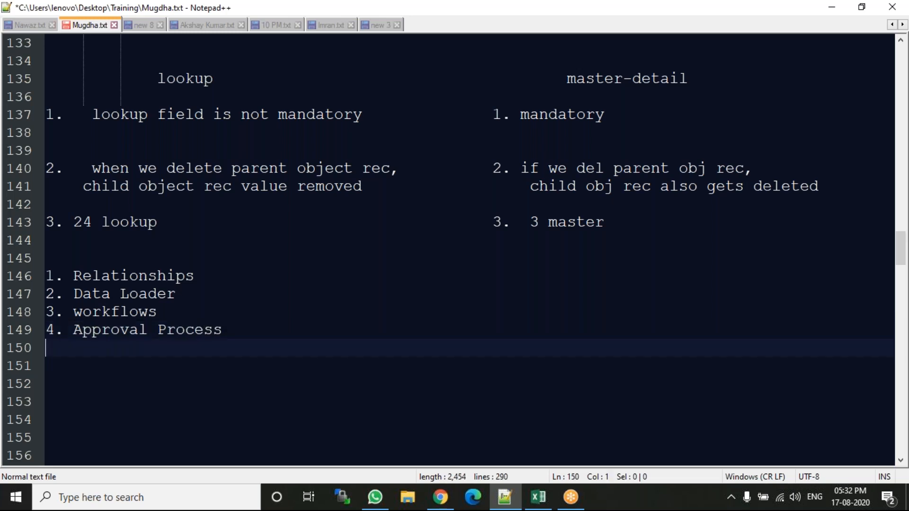
Add "5. Record Types" and "6. Security Contols" to the topic list on lines 150 and 151.
type("5. Record Types")
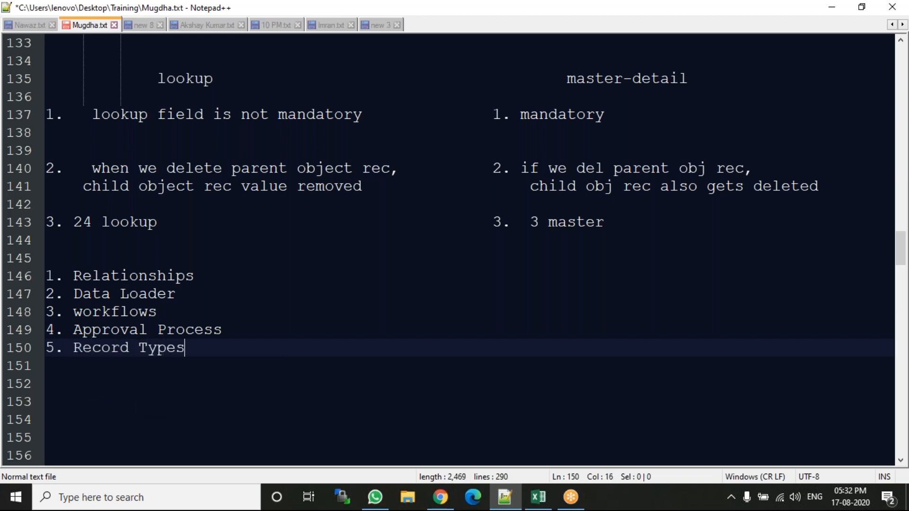
key("Return")
type("6")
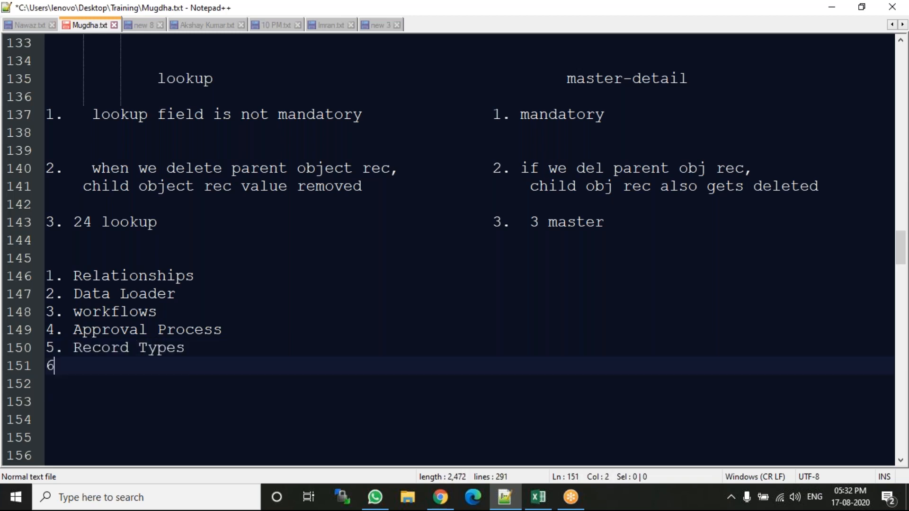
type(". Securit")
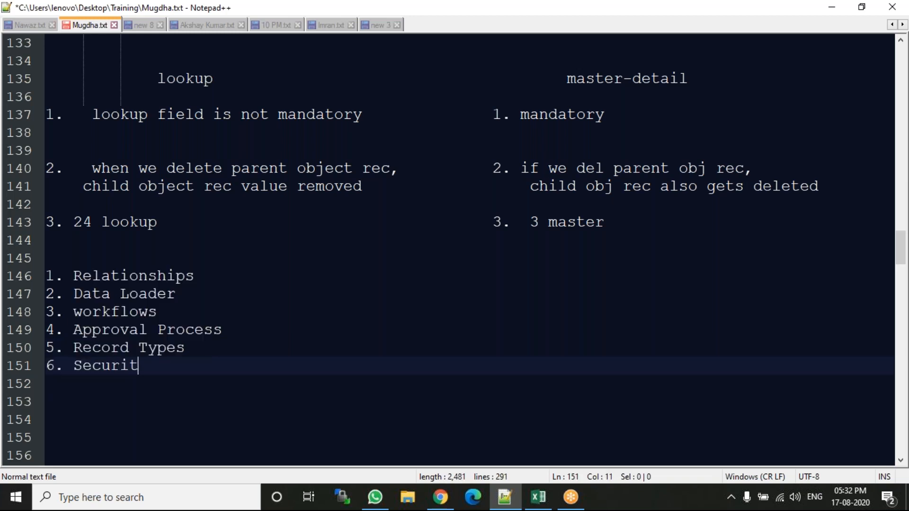
type("y Contols")
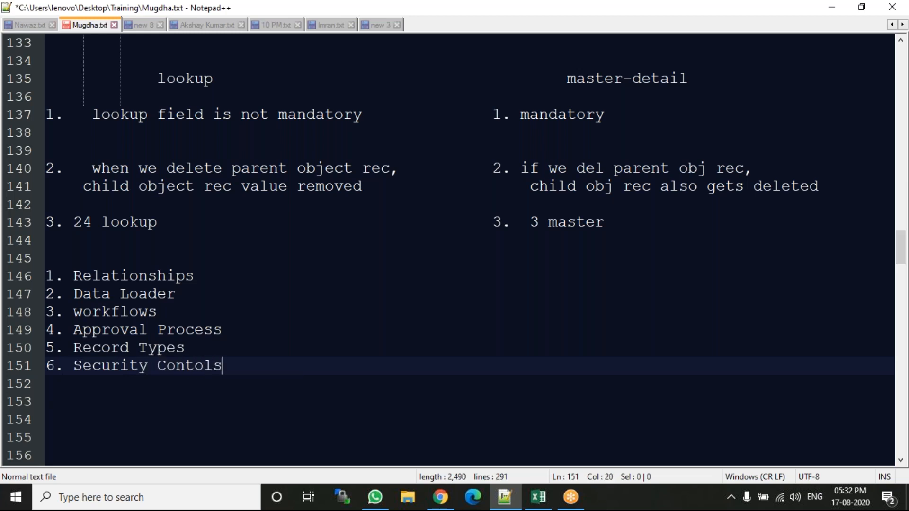
Add "7. Reports & Dashboards" to the topic list on line 152.
key("Return")
type("7")
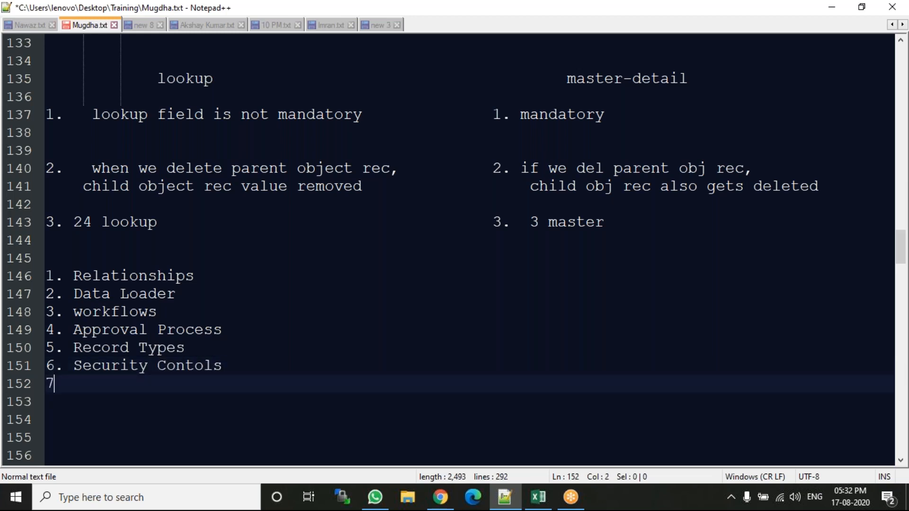
type(". Re")
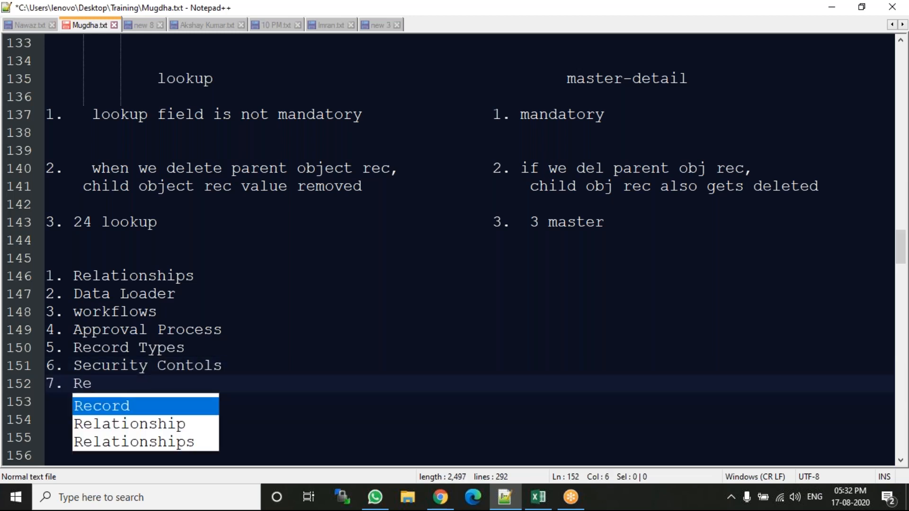
type("ports ")
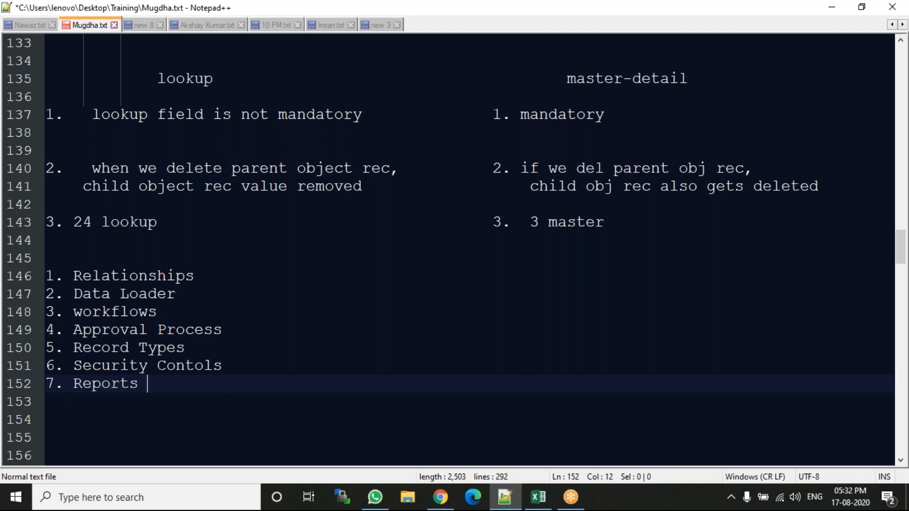
type("& Dashb")
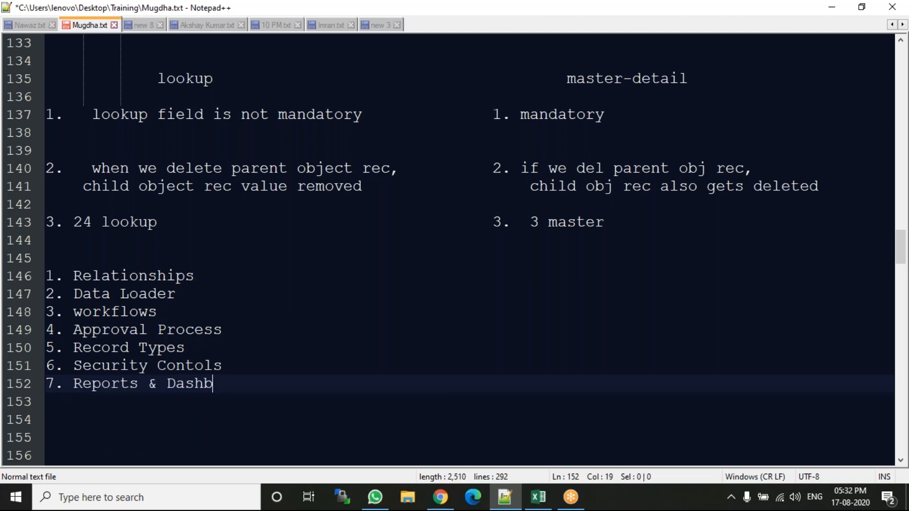
type("oards")
Add "8. All Rules" to the topic list on line 153.
key("Return")
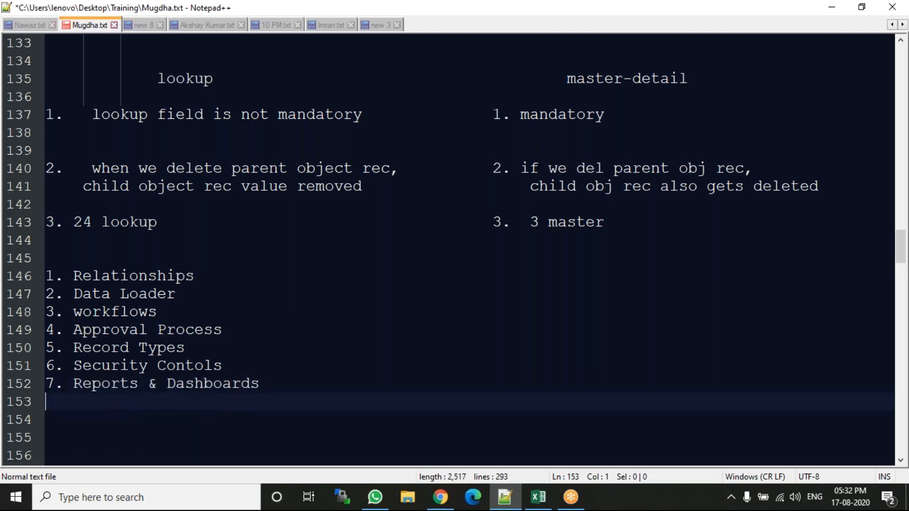
key("BackSpace")
type("8. All Rules")
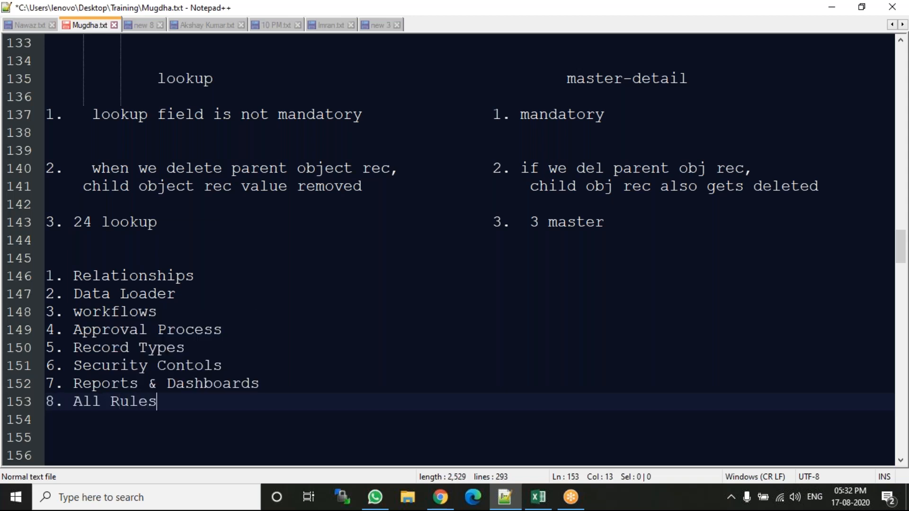
Add "9. Pending topics ..." to the topic list on line 154, followed by a blank line.
key("Return")
type("9. ")
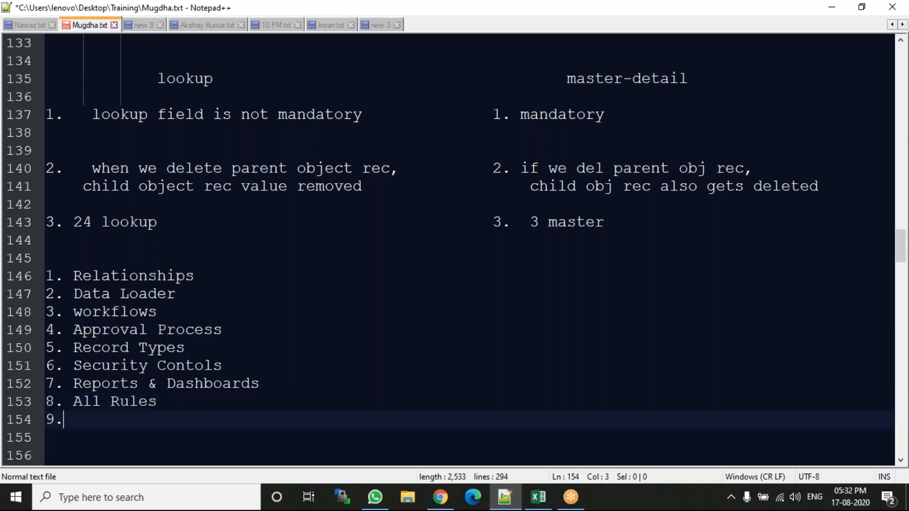
type("Pending")
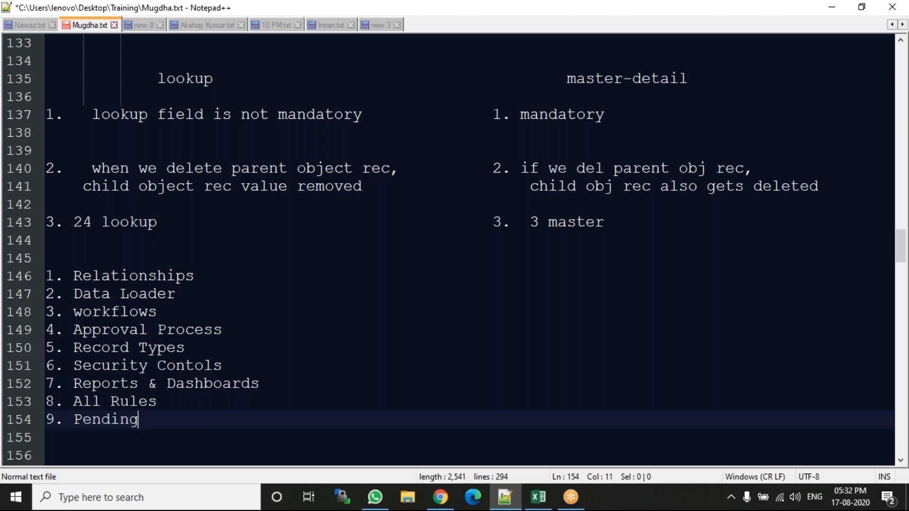
type(" topics ...")
key("Return")
key("Return")
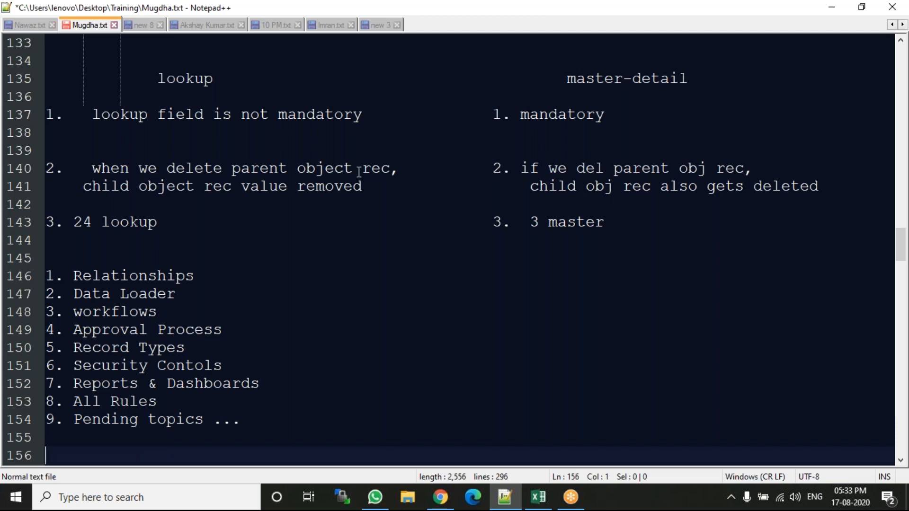
Bookmark line 146, which holds the Relationships topic.
double_click(113, 275)
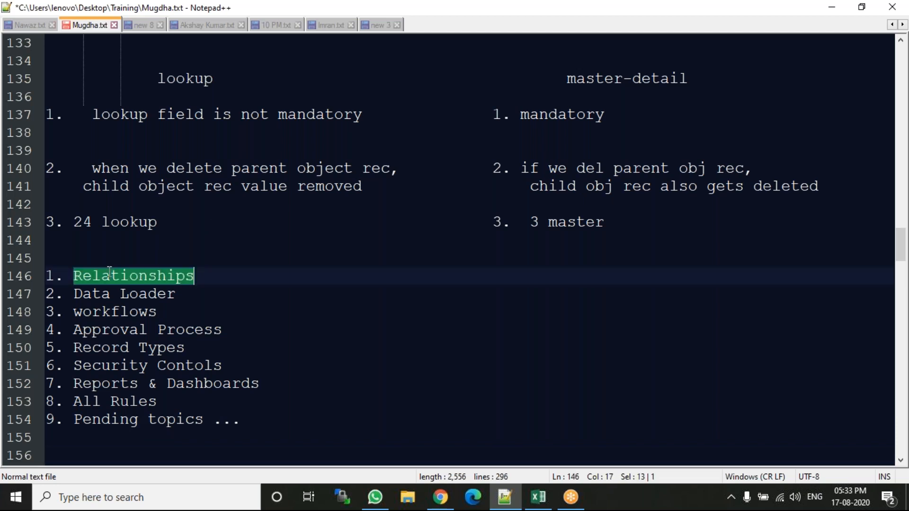
left_click(38, 277)
Insert an indented sub-item 3.1 under the workflows topic, covering Roles, Profiles & users.
left_click(178, 313)
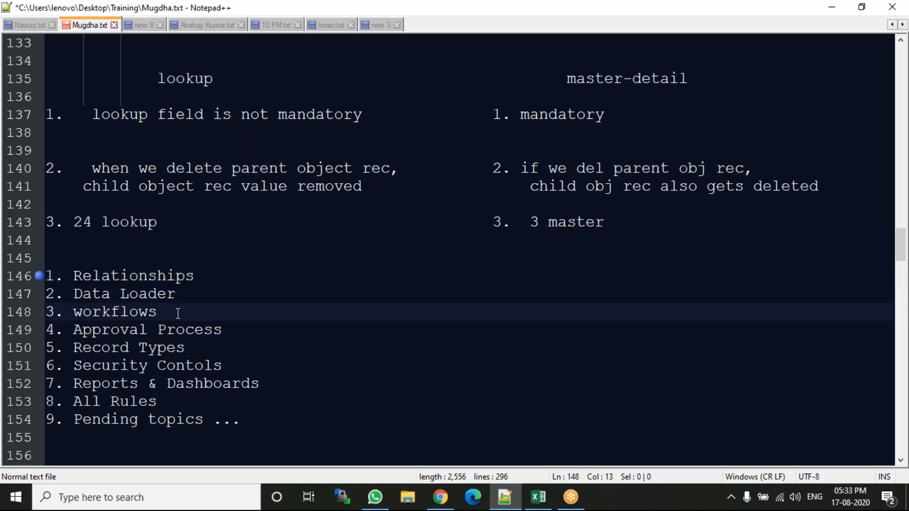
key("Return")
key("Tab")
key("Tab")
type("3.1")
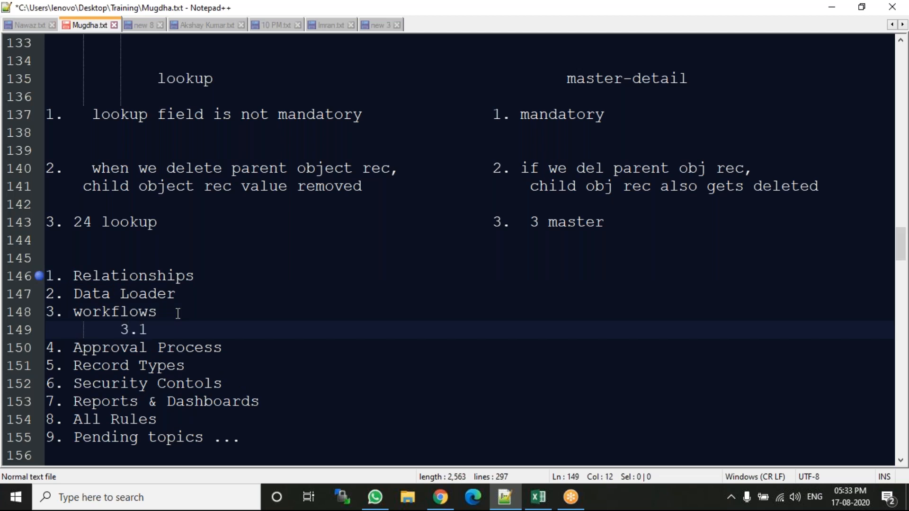
type(" -- Roles, Profiles,")
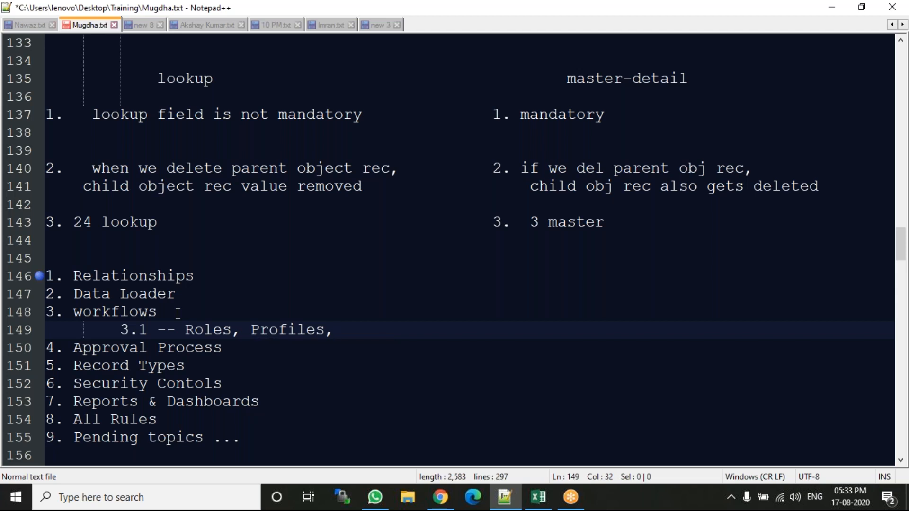
type(" ?")
key("BackSpace")
key("BackSpace")
type("& users")
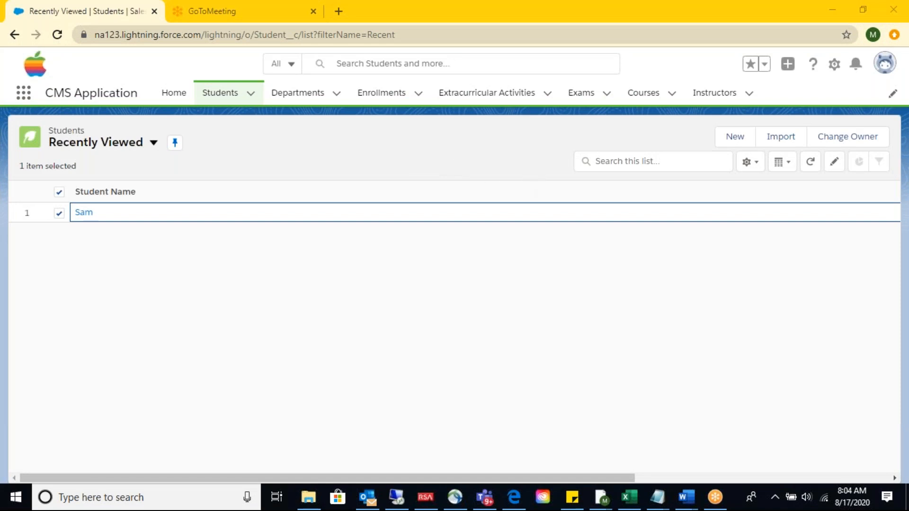
left_click(397, 497)
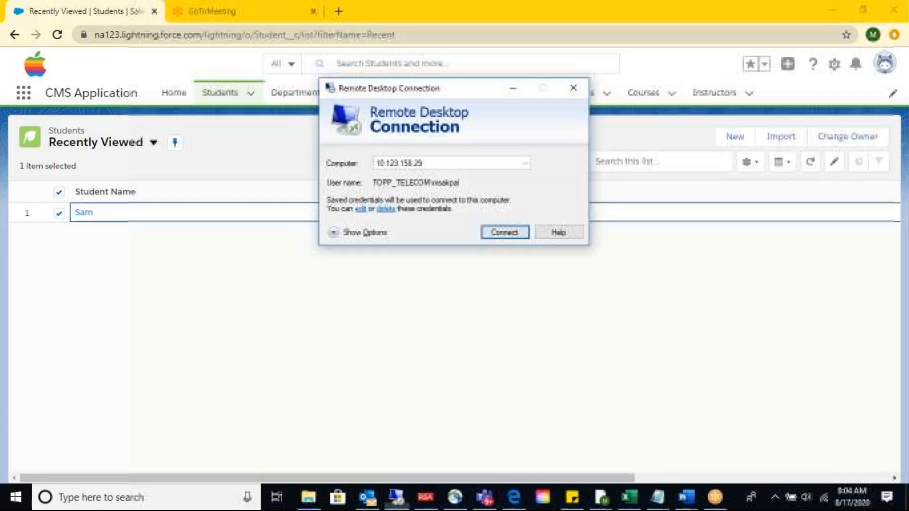
left_click(512, 89)
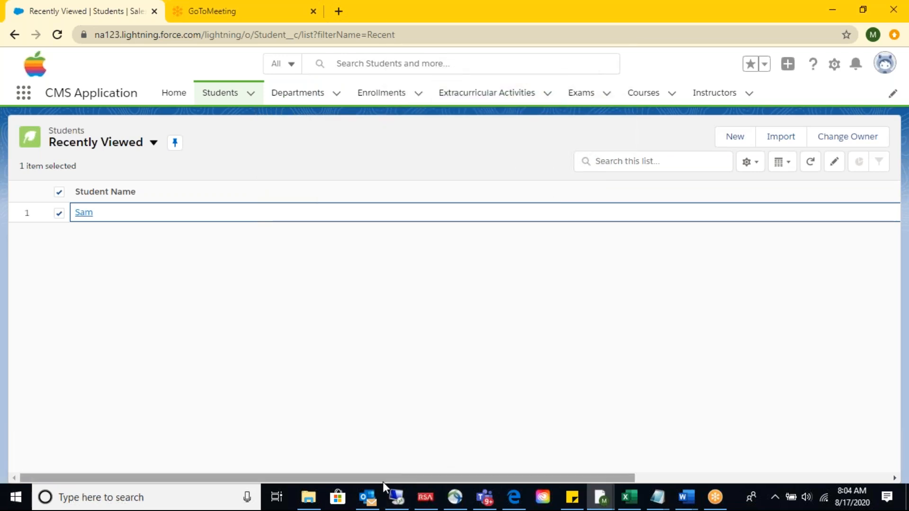
left_click(599, 500)
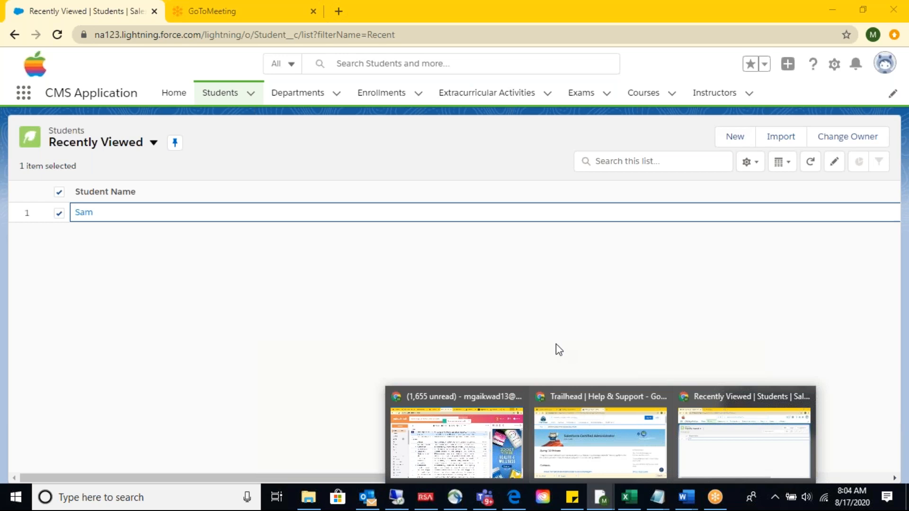
left_click(550, 292)
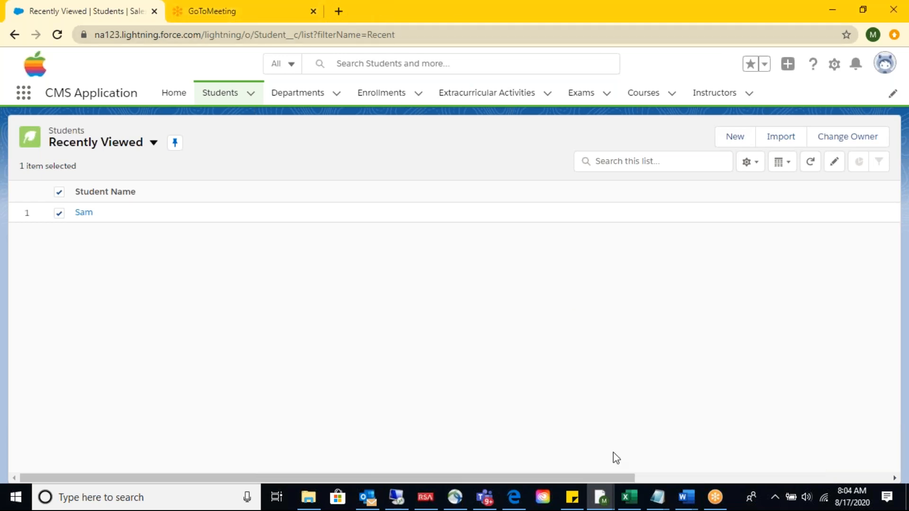
Open the webassessor.com candidate page in a new browser tab and go to its login form.
left_click(339, 11)
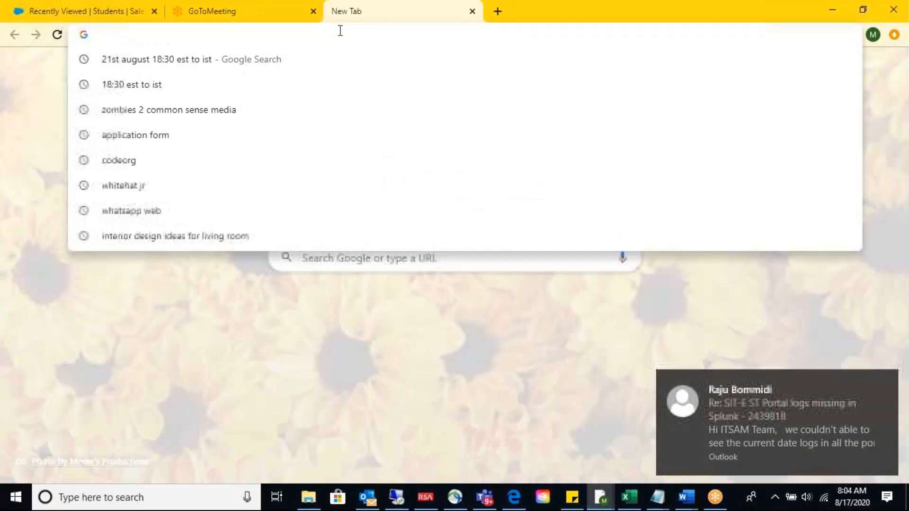
type("we")
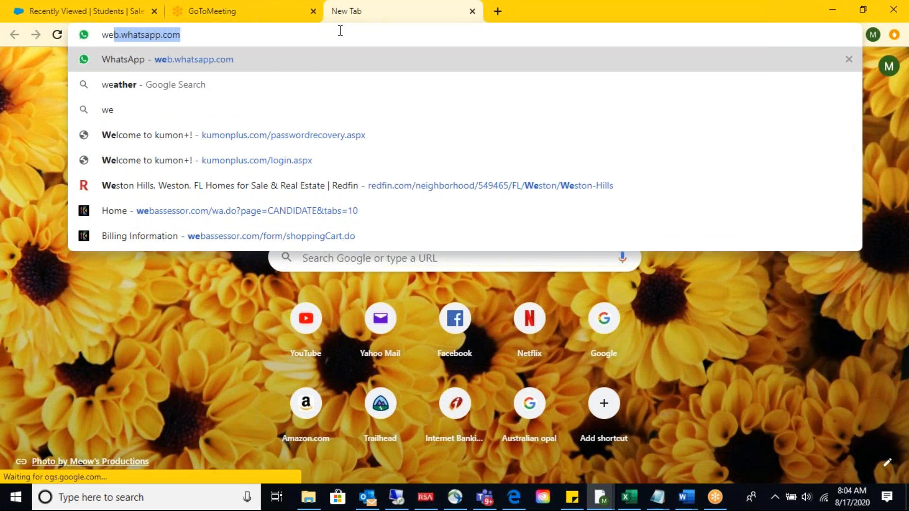
type("b")
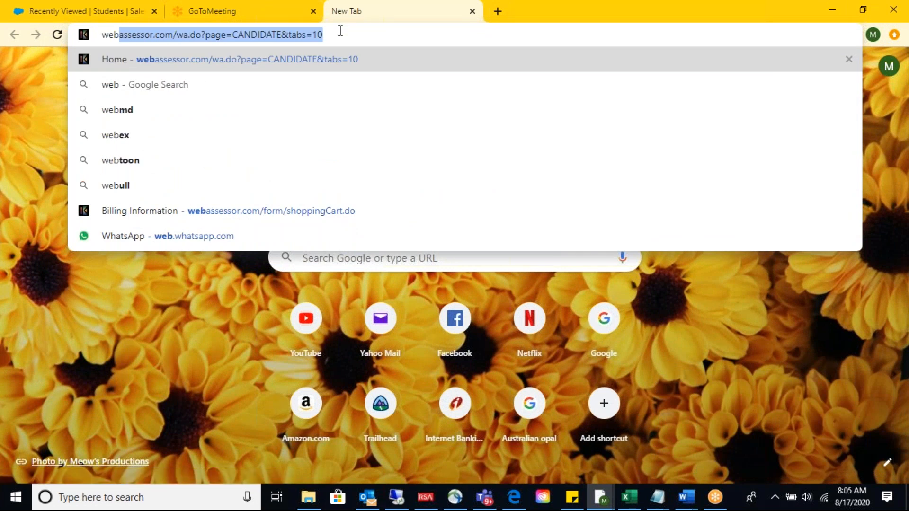
key("Return")
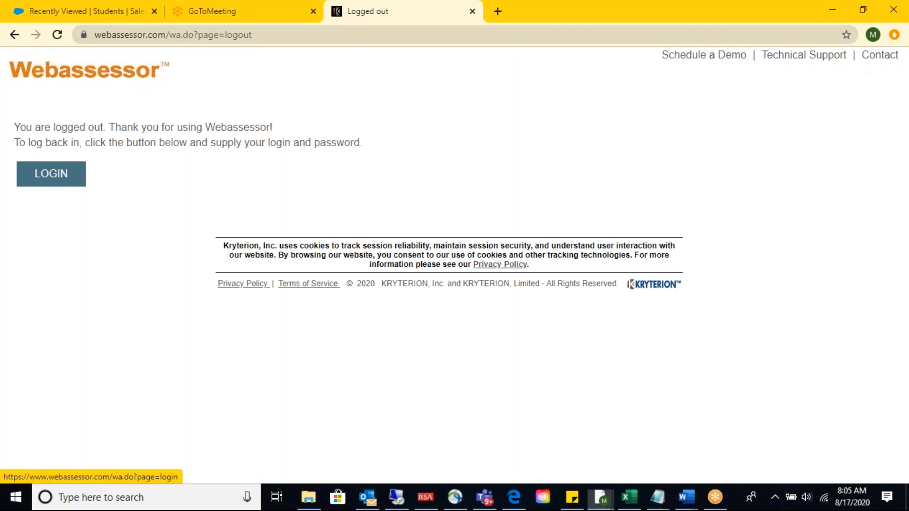
left_click(60, 175)
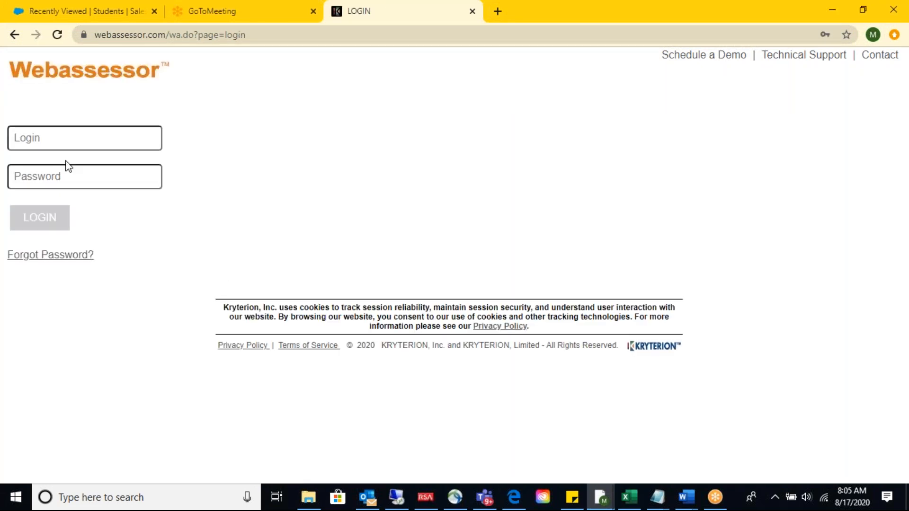
Log in to Webassessor with the saved login e-mail and account password.
left_click(111, 142)
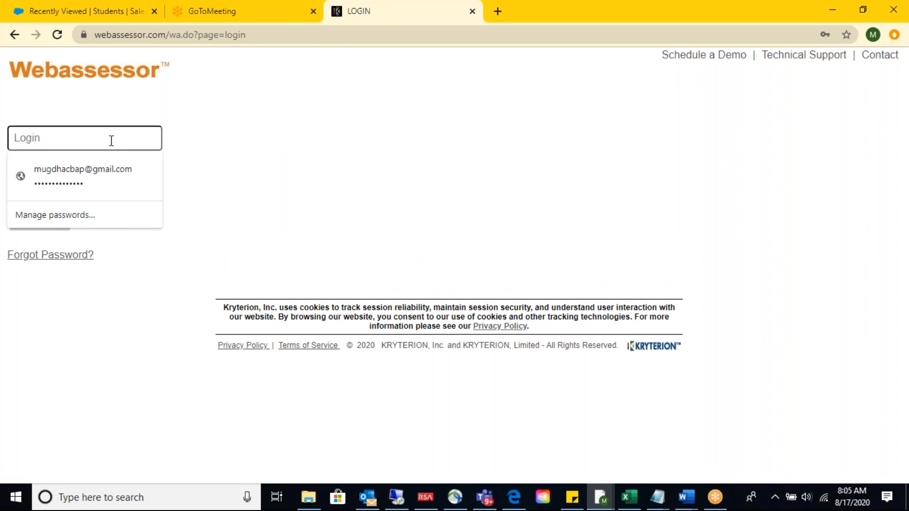
left_click(109, 166)
left_click(51, 223)
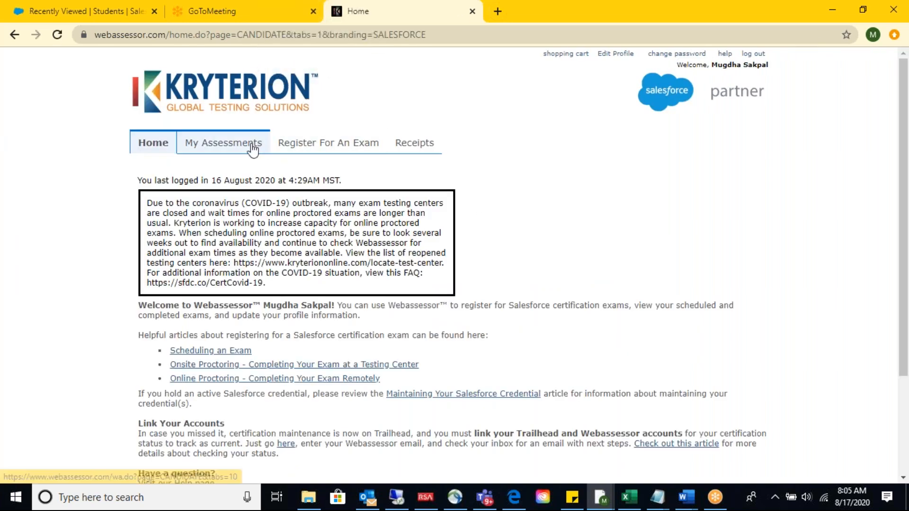
Open the registration details of the scheduled Salesforce Certified Administrator (SP20) exam from the candidate's assessments.
left_click(252, 147)
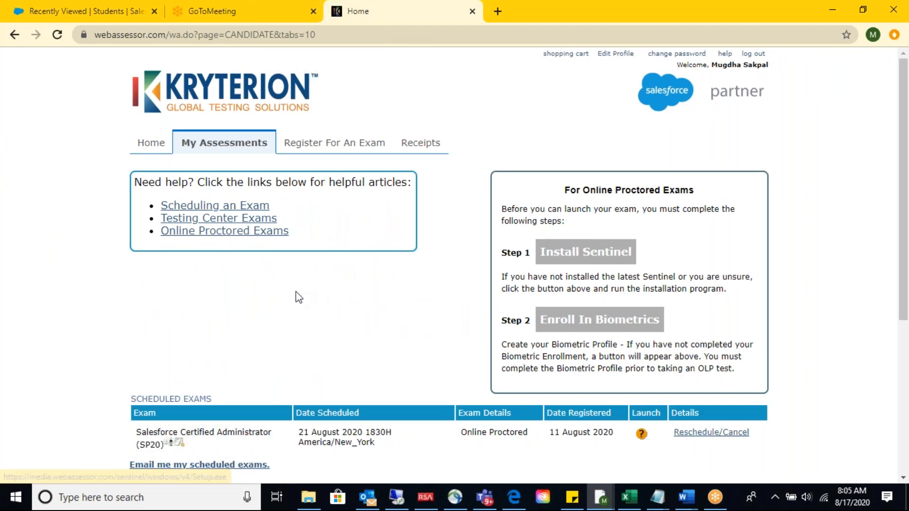
scroll(298, 297, "down", 2)
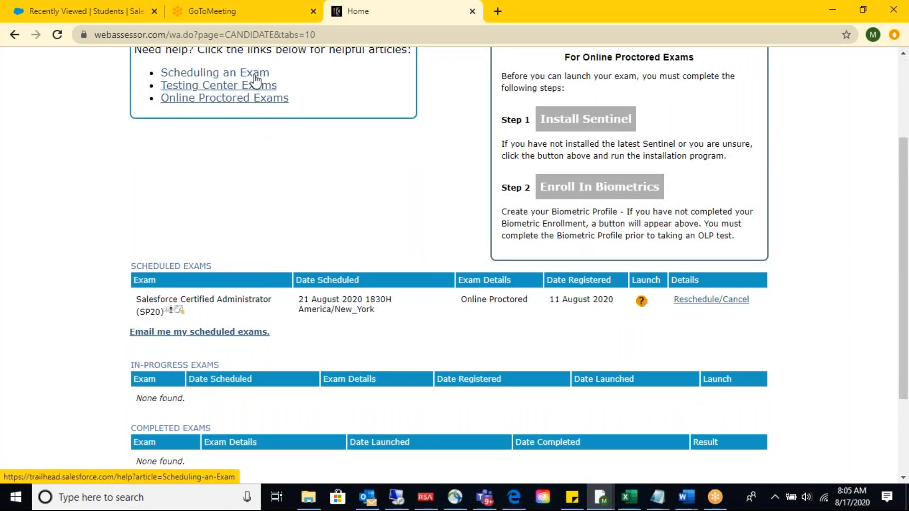
left_click(711, 301)
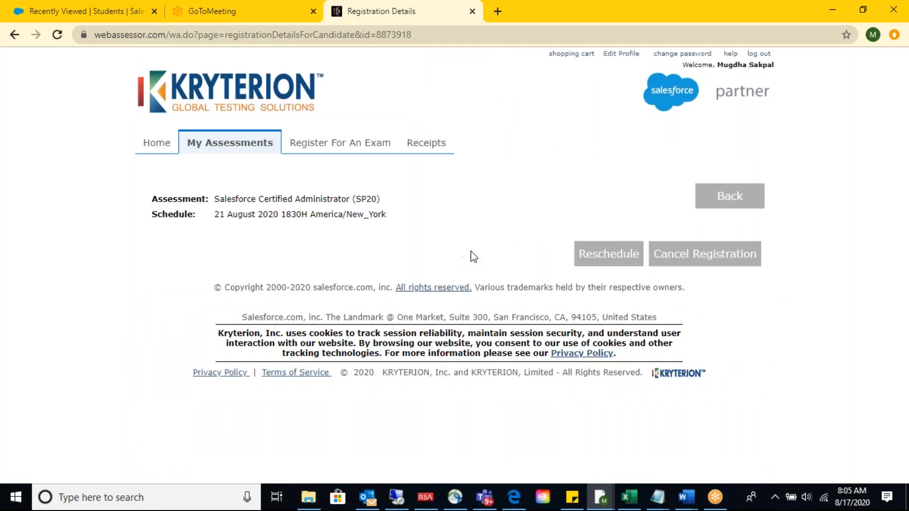
Start rescheduling the exam and set the time zone to America/New_York for the available start times.
left_click(630, 260)
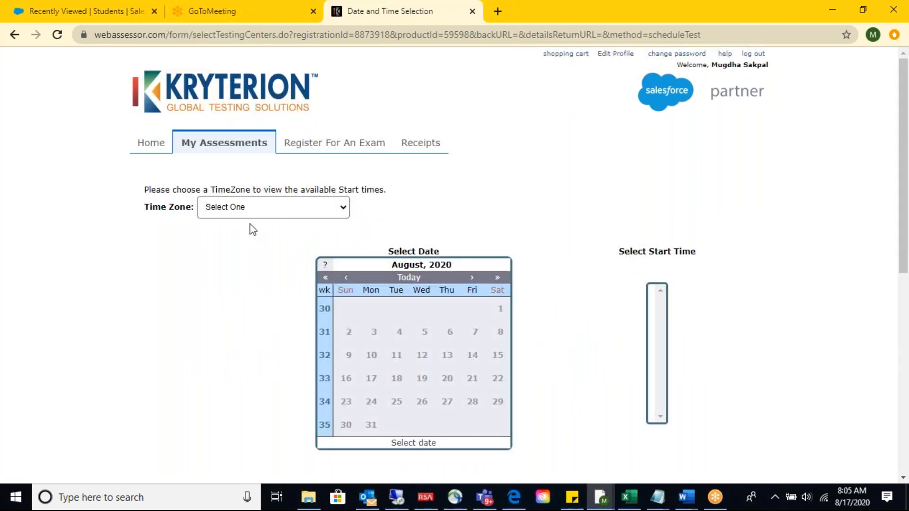
left_click(312, 207)
left_click(264, 235)
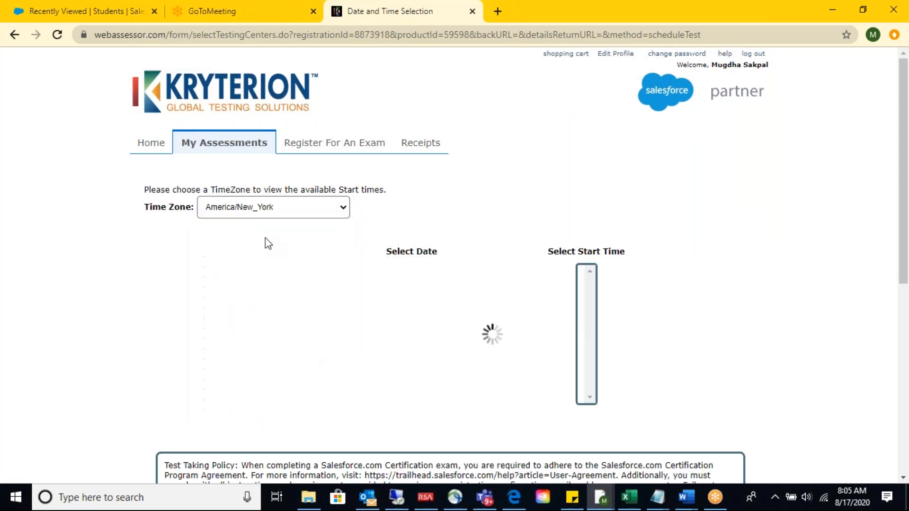